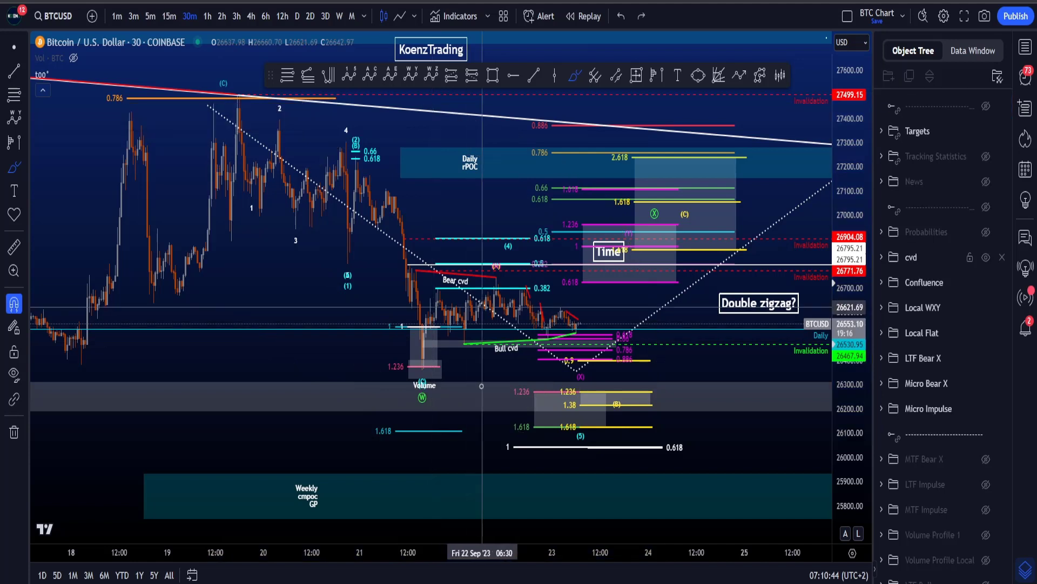
# Step: Trace the five-wave decline through labels (1) to (5) with the brush, circle the wave (5) target zone, and undo the strokes
pyautogui.moveTo(241, 112); pyautogui.dragTo(274, 169)
pyautogui.moveTo(256, 135); pyautogui.dragTo(335, 268)
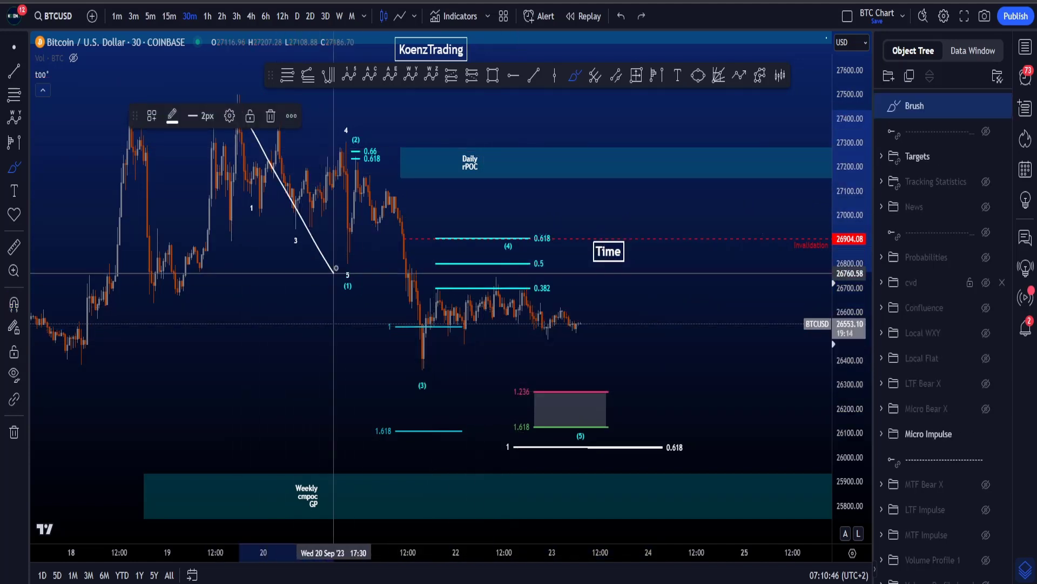
pyautogui.moveTo(360, 177)
pyautogui.mouseDown()
pyautogui.moveTo(423, 350)
pyautogui.moveTo(505, 279)
pyautogui.moveTo(567, 406)
pyautogui.mouseUp()
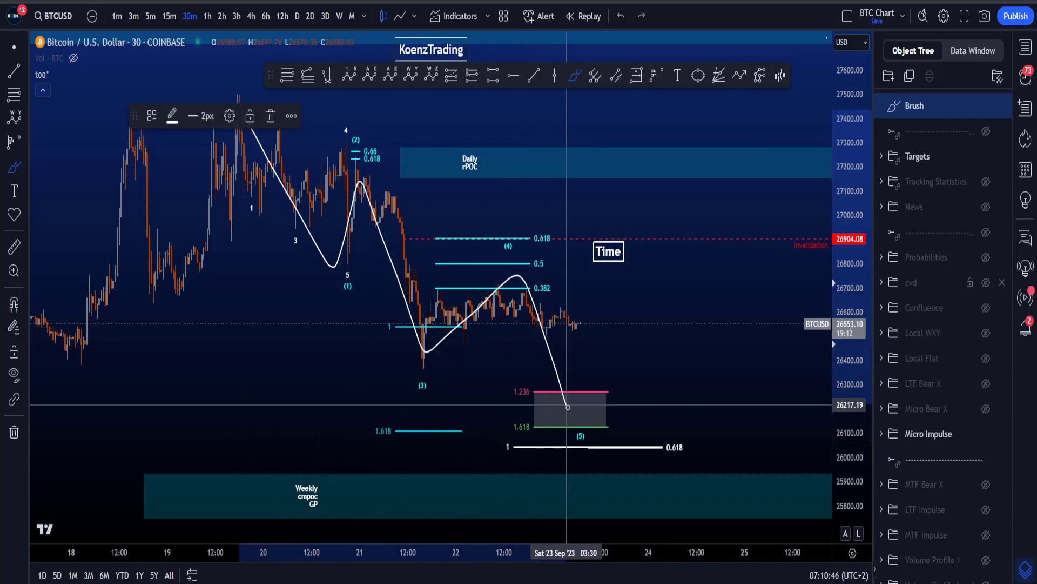
pyautogui.moveTo(562, 448); pyautogui.dragTo(593, 407)
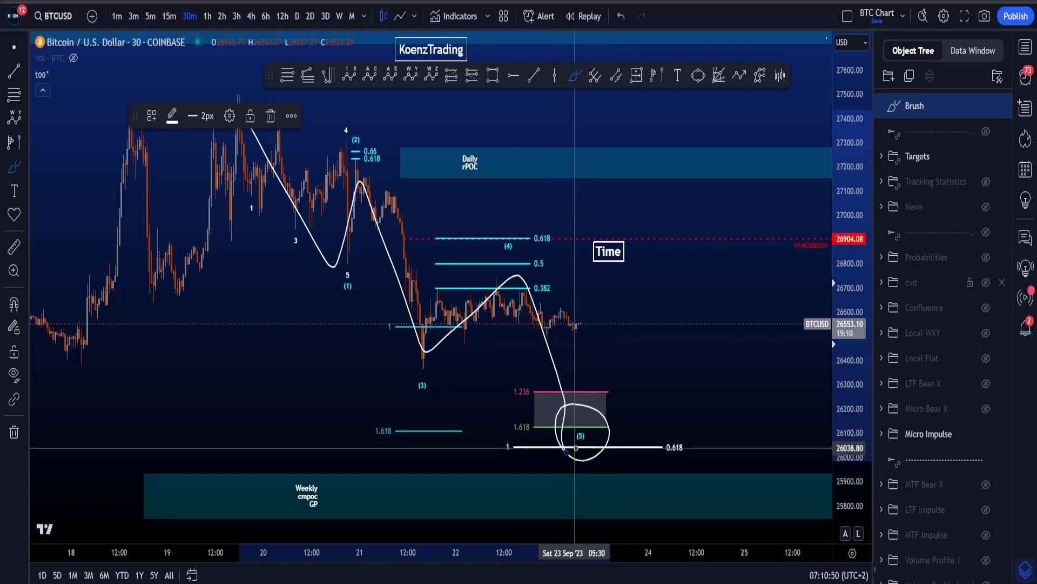
pyautogui.hotkey('ctrl', 'z')
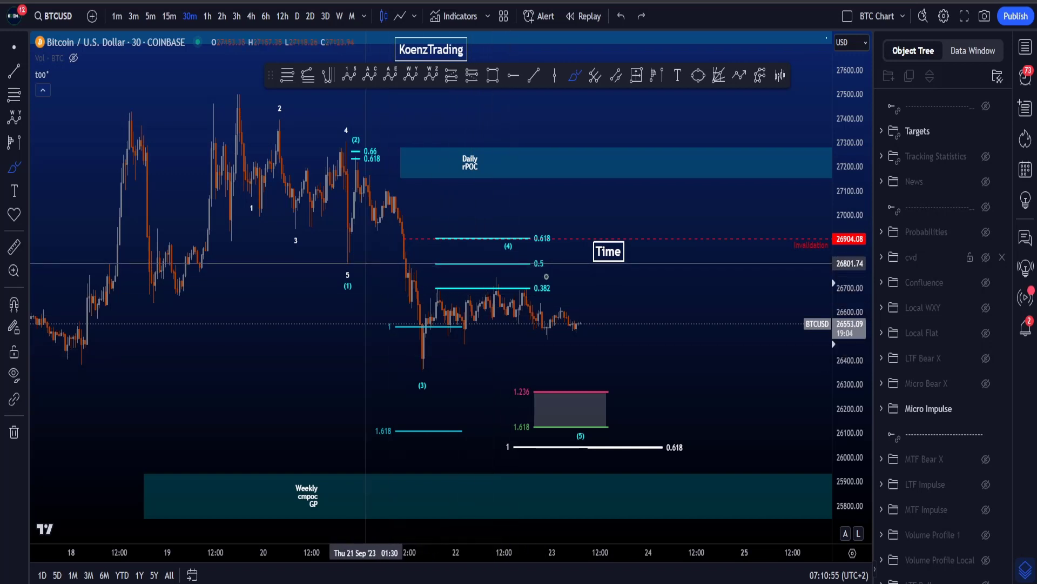
# Step: Brush two roughly horizontal lines, one below the 0.5 level and one along the wave (3) low, and undo them
pyautogui.moveTo(370, 263); pyautogui.dragTo(700, 277)
pyautogui.moveTo(354, 368); pyautogui.dragTo(785, 377)
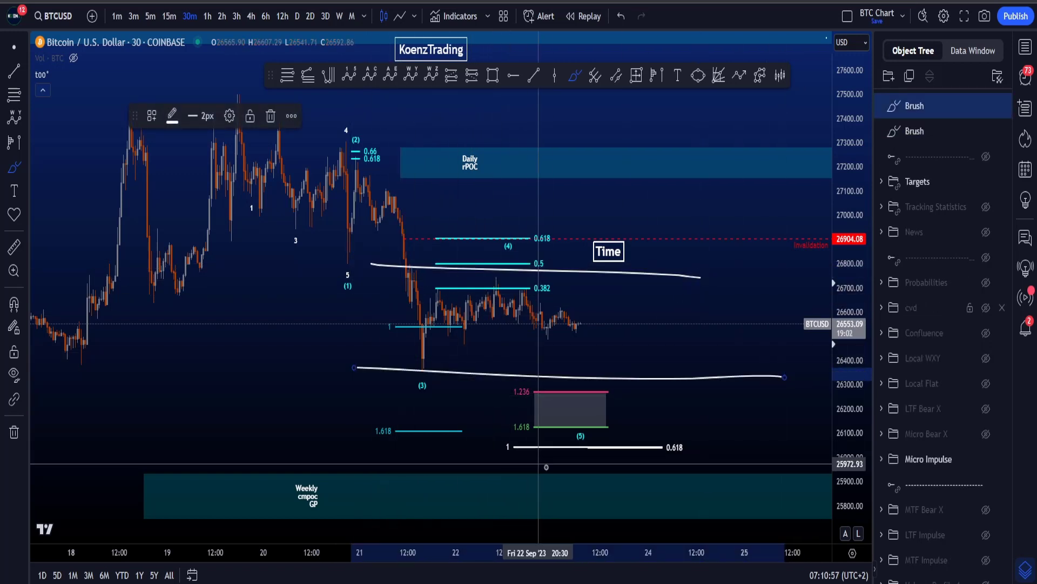
pyautogui.hotkey('ctrl', 'z')
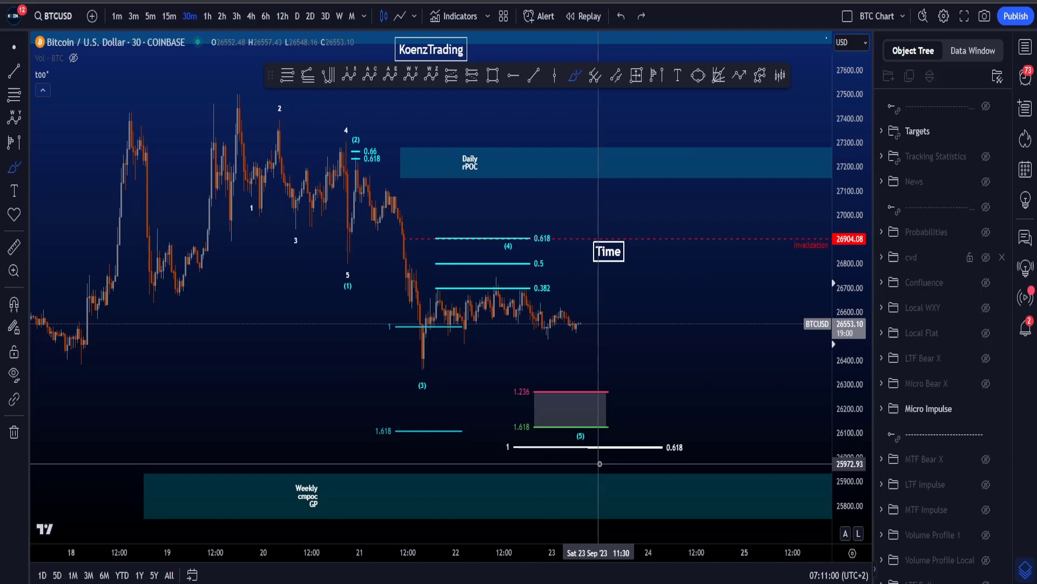
# Step: Sketch a drop from the wave (4) high into the wave (5) target box, circle the (4) label, and undo both marks
pyautogui.moveTo(484, 291)
pyautogui.mouseDown()
pyautogui.moveTo(602, 400)
pyautogui.moveTo(580, 388)
pyautogui.mouseUp()
pyautogui.hotkey('ctrl', 'z')
pyautogui.hotkey('ctrl', 'z')
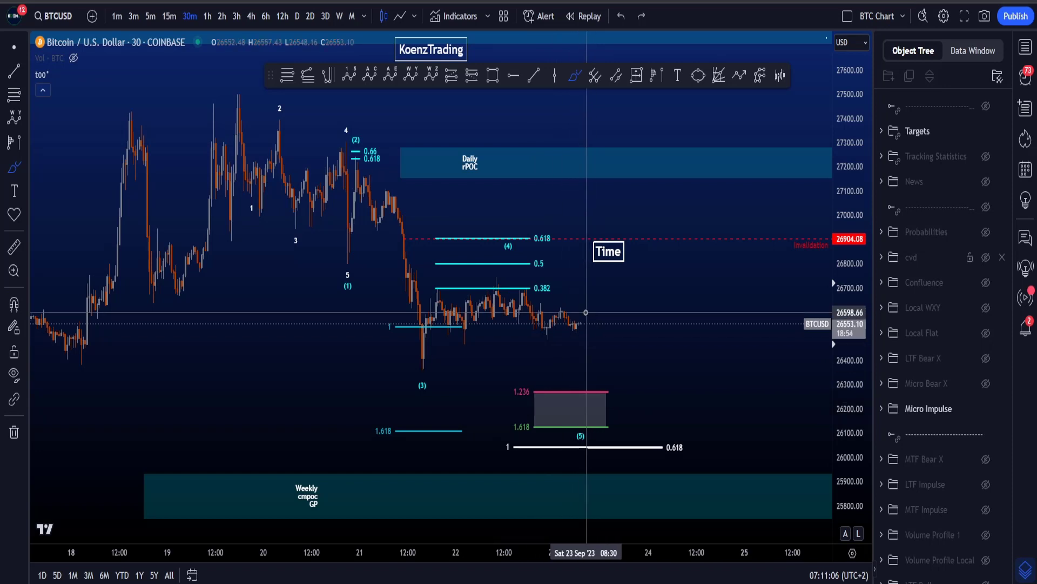
pyautogui.moveTo(514, 237)
pyautogui.mouseDown()
pyautogui.moveTo(496, 246)
pyautogui.moveTo(516, 238)
pyautogui.mouseUp()
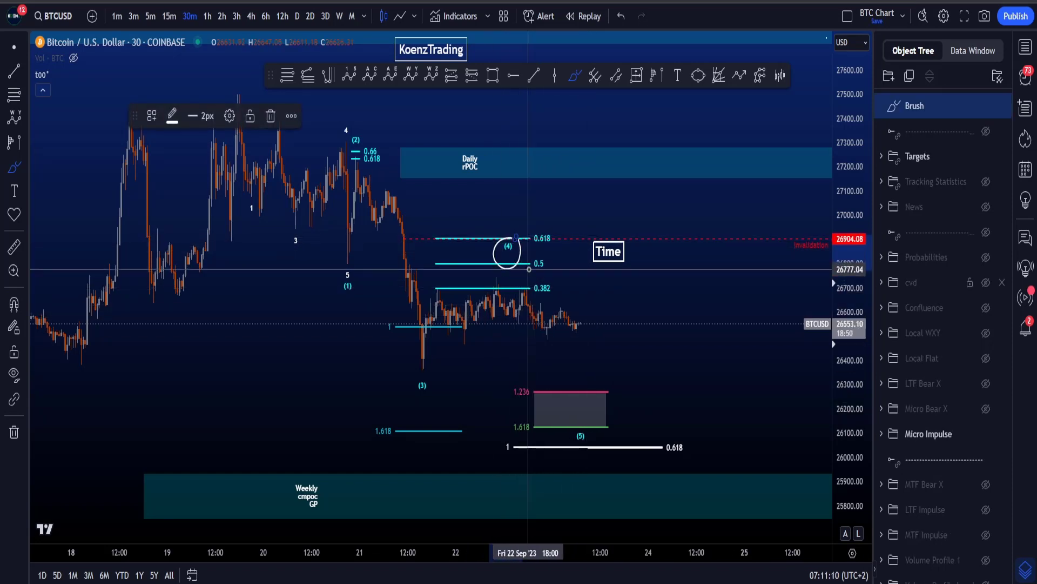
pyautogui.hotkey('ctrl', 'z')
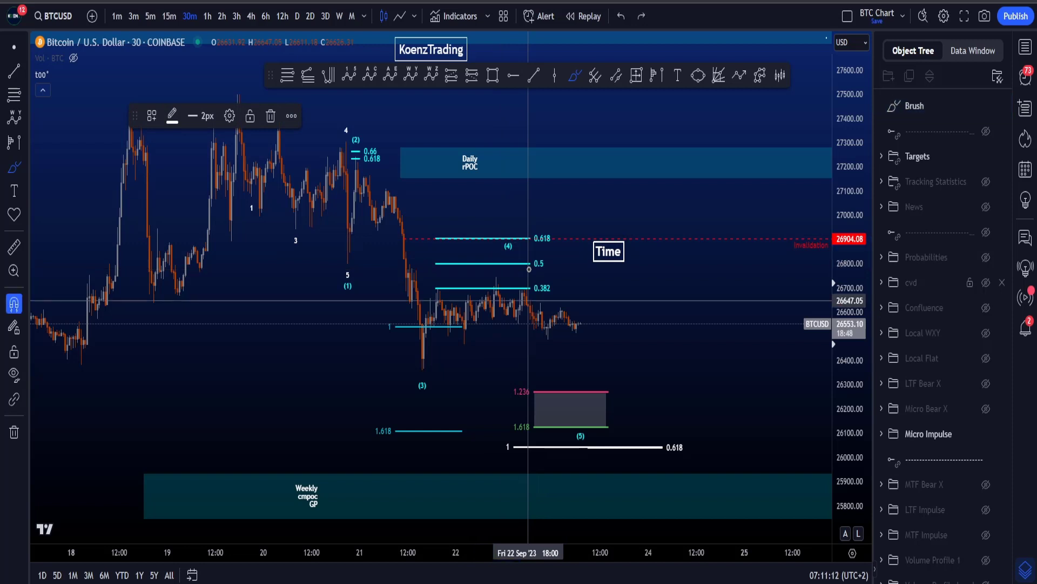
# Step: Alternately circle the wave (4) consolidation and the wave (2) rebound with the brush to compare them, undoing each mark
pyautogui.moveTo(402, 373)
pyautogui.mouseDown()
pyautogui.moveTo(432, 364)
pyautogui.moveTo(514, 289)
pyautogui.moveTo(387, 369)
pyautogui.moveTo(446, 357)
pyautogui.mouseUp()
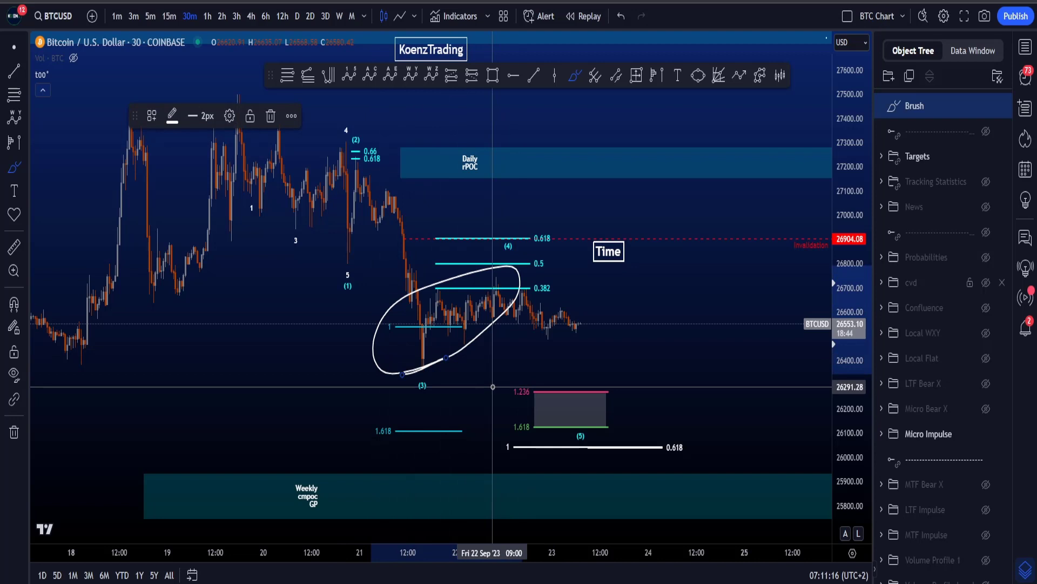
pyautogui.hotkey('ctrl', 'z')
pyautogui.moveTo(347, 287)
pyautogui.mouseDown()
pyautogui.moveTo(382, 213)
pyautogui.moveTo(332, 254)
pyautogui.moveTo(368, 249)
pyautogui.moveTo(365, 127)
pyautogui.moveTo(364, 146)
pyautogui.mouseUp()
pyautogui.hotkey('ctrl', 'z')
pyautogui.hotkey('ctrl', 'z')
pyautogui.moveTo(442, 257)
pyautogui.mouseDown()
pyautogui.moveTo(499, 256)
pyautogui.moveTo(451, 354)
pyautogui.moveTo(398, 318)
pyautogui.moveTo(472, 291)
pyautogui.mouseUp()
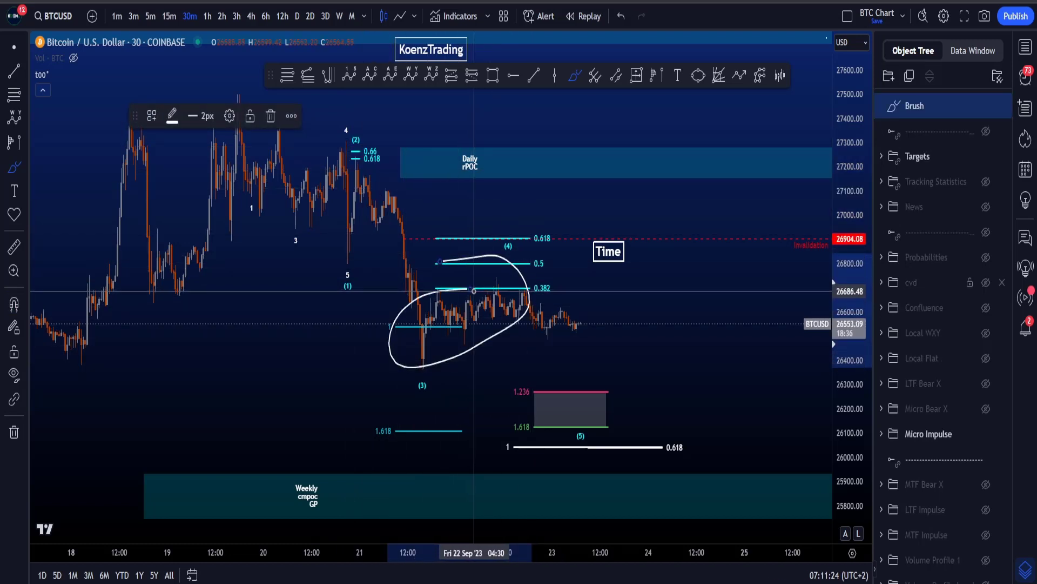
pyautogui.hotkey('ctrl', 'z')
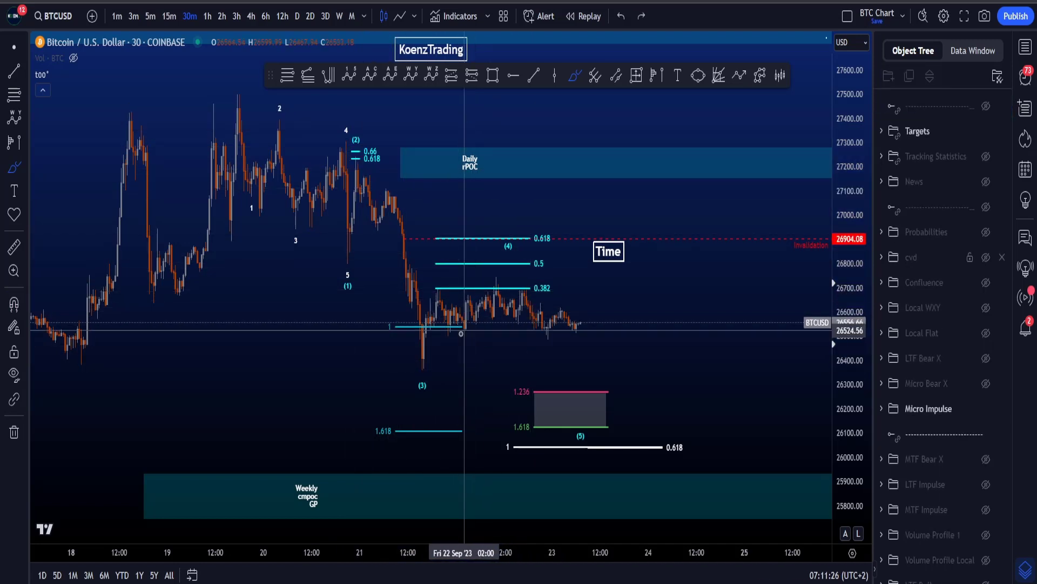
pyautogui.moveTo(412, 373)
pyautogui.mouseDown()
pyautogui.moveTo(514, 291)
pyautogui.moveTo(413, 296)
pyautogui.mouseUp()
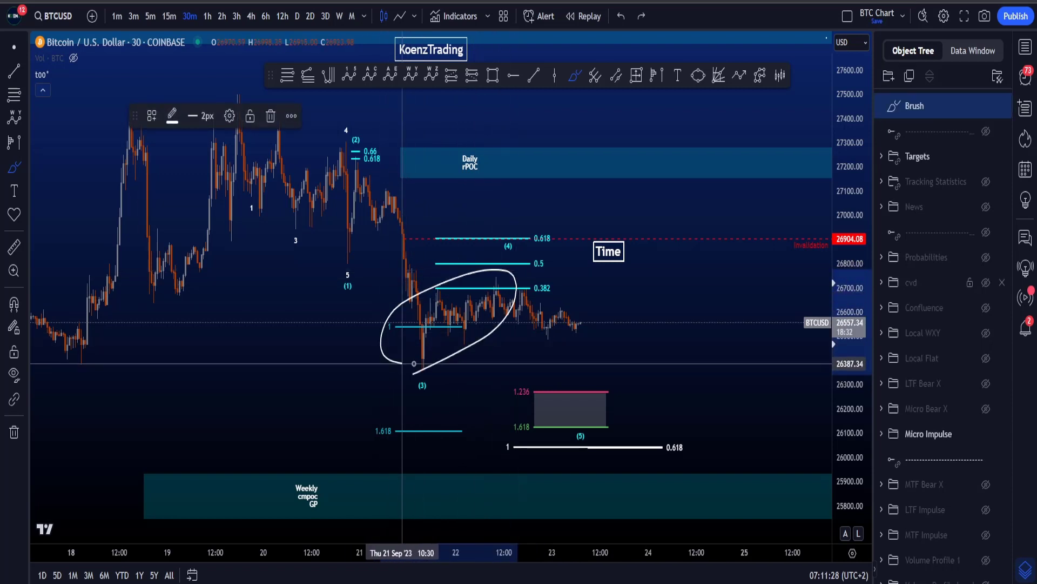
pyautogui.hotkey('ctrl', 'z')
pyautogui.moveTo(354, 271)
pyautogui.mouseDown()
pyautogui.moveTo(371, 222)
pyautogui.moveTo(327, 150)
pyautogui.mouseUp()
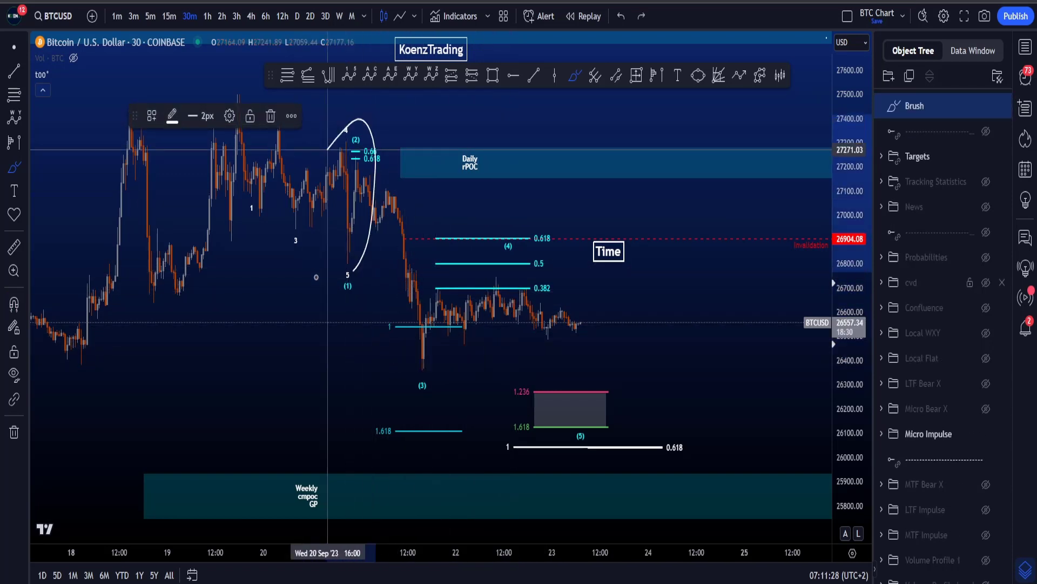
pyautogui.hotkey('ctrl', 'z')
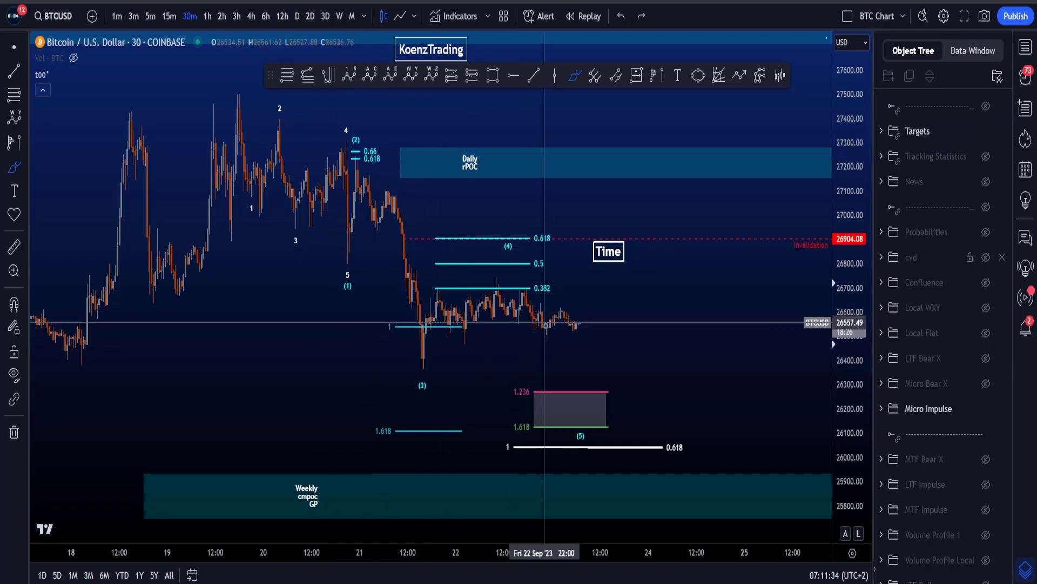
# Step: Sketch several brush strokes following the decline from the 22 September high to the latest candles, undoing each one
pyautogui.moveTo(838, 397); pyautogui.dragTo(838, 376)
pyautogui.moveTo(508, 281)
pyautogui.mouseDown()
pyautogui.moveTo(485, 295)
pyautogui.moveTo(505, 274)
pyautogui.moveTo(546, 341)
pyautogui.mouseUp()
pyautogui.hotkey('ctrl', 'z')
pyautogui.moveTo(544, 303); pyautogui.dragTo(553, 352)
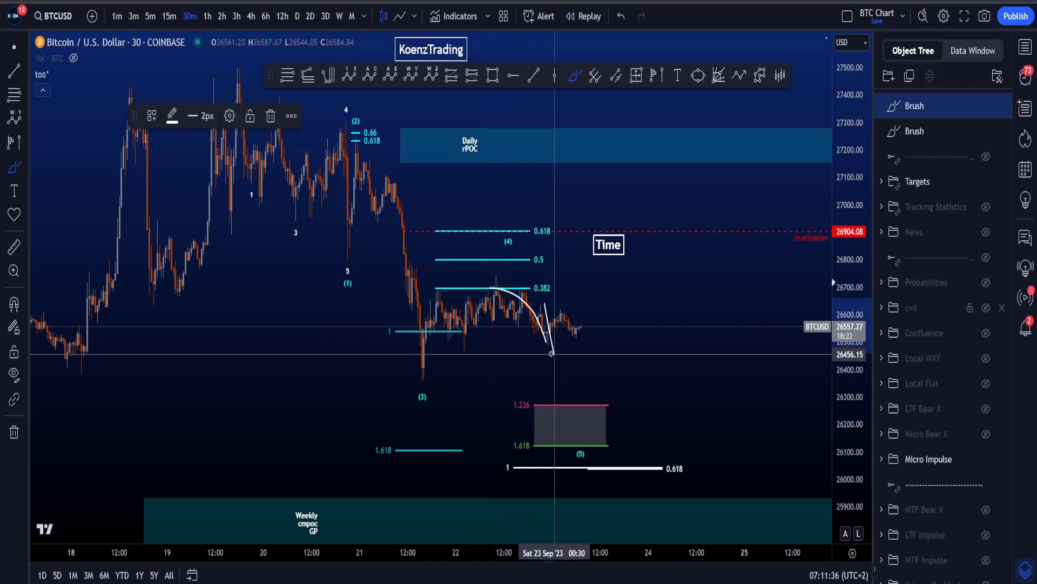
pyautogui.hotkey('ctrl', 'z')
pyautogui.hotkey('ctrl', 'z')
pyautogui.moveTo(491, 282)
pyautogui.mouseDown()
pyautogui.moveTo(506, 317)
pyautogui.moveTo(570, 359)
pyautogui.mouseUp()
pyautogui.hotkey('ctrl', 'z')
pyautogui.moveTo(489, 287); pyautogui.dragTo(589, 329)
pyautogui.hotkey('ctrl', 'z')
pyautogui.hotkey('ctrl', 'z')
# Step: Draw a brush stroke beside the wave (5) target area and undo it
pyautogui.moveTo(853, 303); pyautogui.dragTo(852, 418)
pyautogui.moveTo(660, 448)
pyautogui.mouseDown()
pyautogui.moveTo(331, 134)
pyautogui.moveTo(225, 220)
pyautogui.moveTo(613, 466)
pyautogui.moveTo(646, 388)
pyautogui.mouseUp()
pyautogui.hotkey('ctrl', 'z')
pyautogui.moveTo(858, 474); pyautogui.dragTo(857, 489)
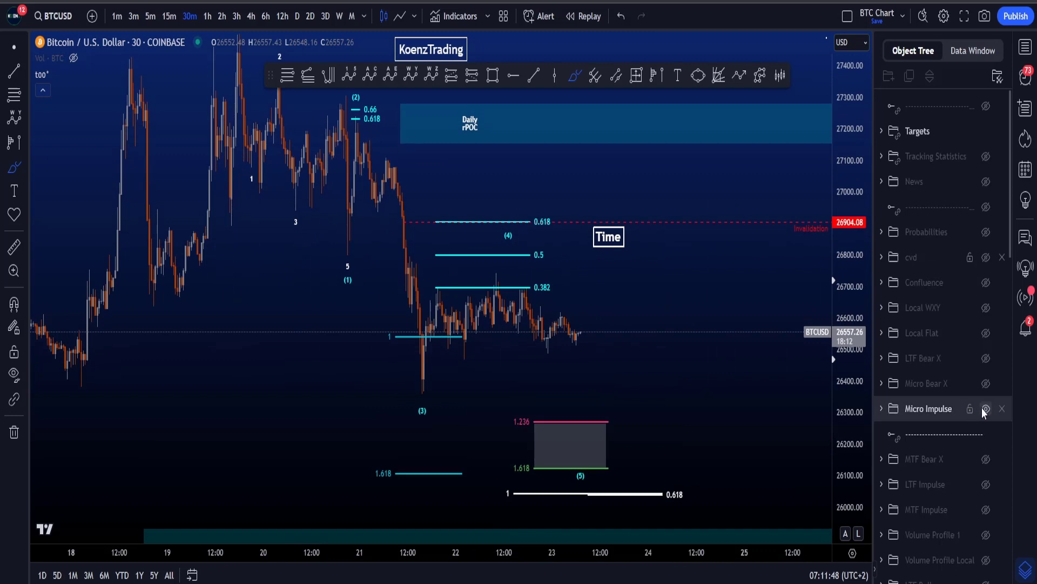
# Step: Hide the Micro Impulse drawing group and show the Micro Bear X group on the chart
pyautogui.click(986, 408)
pyautogui.click(987, 384)
pyautogui.moveTo(842, 405); pyautogui.dragTo(849, 375)
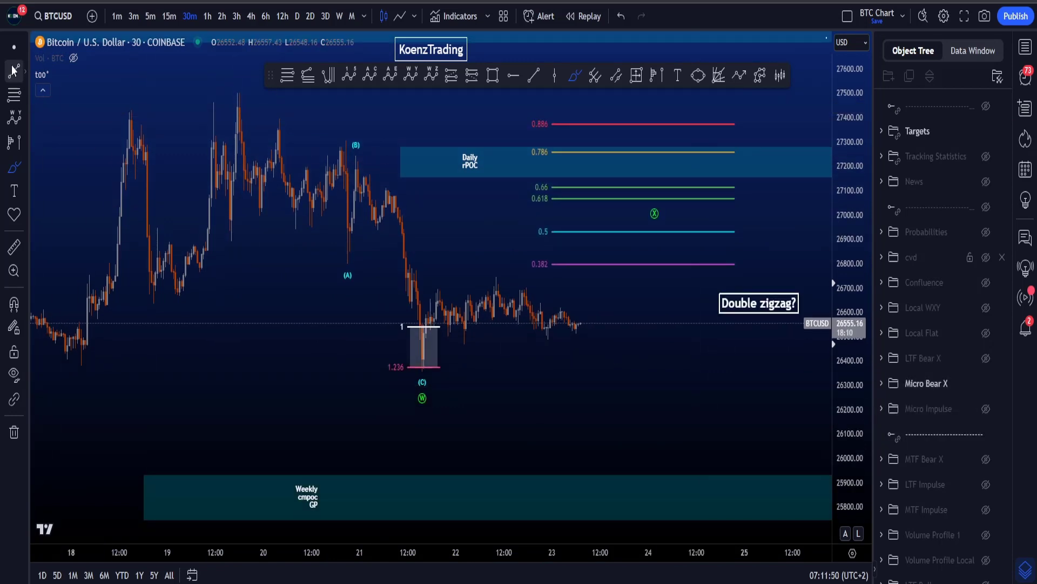
pyautogui.moveTo(725, 407); pyautogui.dragTo(625, 397)
pyautogui.scroll(-3, 626, 397)
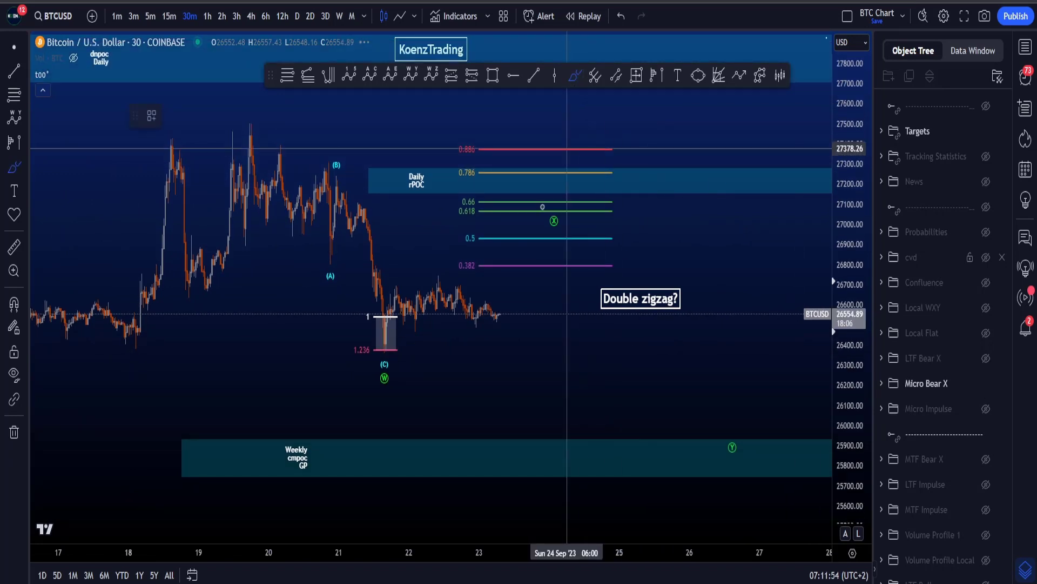
# Step: Trace the decline from the 19 September high to the (C)/W low and its first leg to (A), undoing the strokes
pyautogui.moveTo(252, 146)
pyautogui.mouseDown()
pyautogui.moveTo(289, 225)
pyautogui.moveTo(345, 185)
pyautogui.moveTo(380, 333)
pyautogui.moveTo(324, 343)
pyautogui.moveTo(381, 299)
pyautogui.moveTo(417, 356)
pyautogui.moveTo(383, 372)
pyautogui.mouseUp()
pyautogui.hotkey('ctrl', 'z')
pyautogui.hotkey('ctrl', 'z')
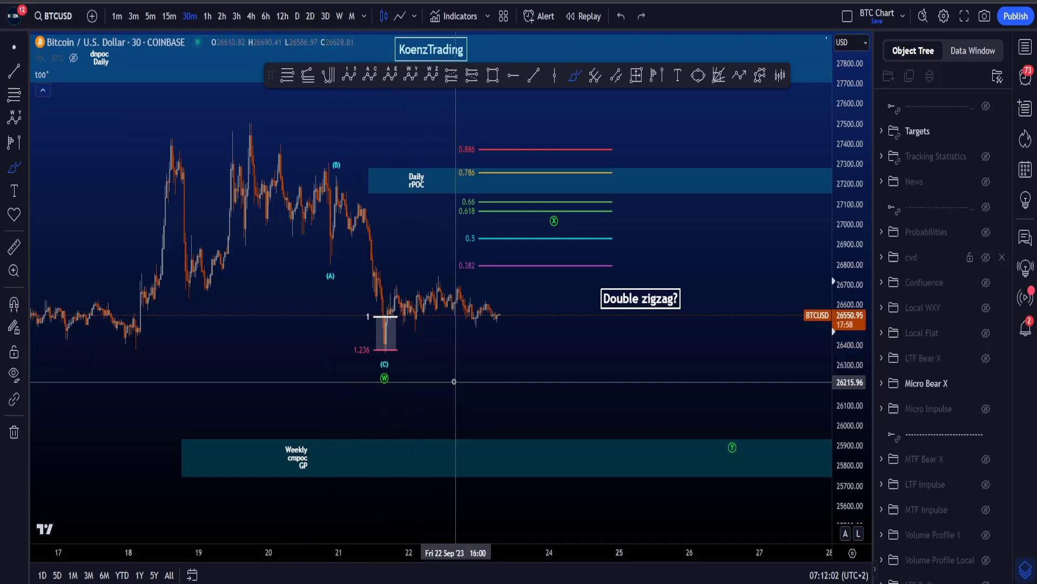
pyautogui.moveTo(266, 112)
pyautogui.mouseDown()
pyautogui.moveTo(238, 113)
pyautogui.moveTo(262, 117)
pyautogui.moveTo(325, 279)
pyautogui.moveTo(327, 259)
pyautogui.mouseUp()
pyautogui.hotkey('ctrl', 'z')
# Step: Circle the 1 to 1.236 extension box at the (C) low and the green X label, undoing each mark
pyautogui.moveTo(388, 303)
pyautogui.mouseDown()
pyautogui.moveTo(359, 346)
pyautogui.moveTo(397, 354)
pyautogui.moveTo(355, 319)
pyautogui.mouseUp()
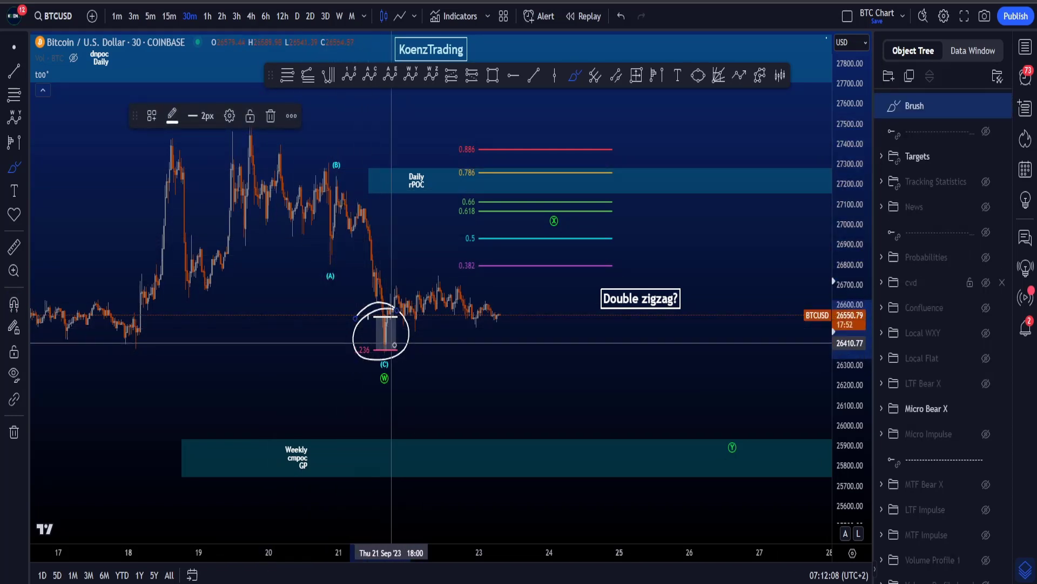
pyautogui.hotkey('ctrl', 'z')
pyautogui.moveTo(571, 212)
pyautogui.mouseDown()
pyautogui.moveTo(549, 203)
pyautogui.moveTo(560, 205)
pyautogui.mouseUp()
pyautogui.hotkey('ctrl', 'z')
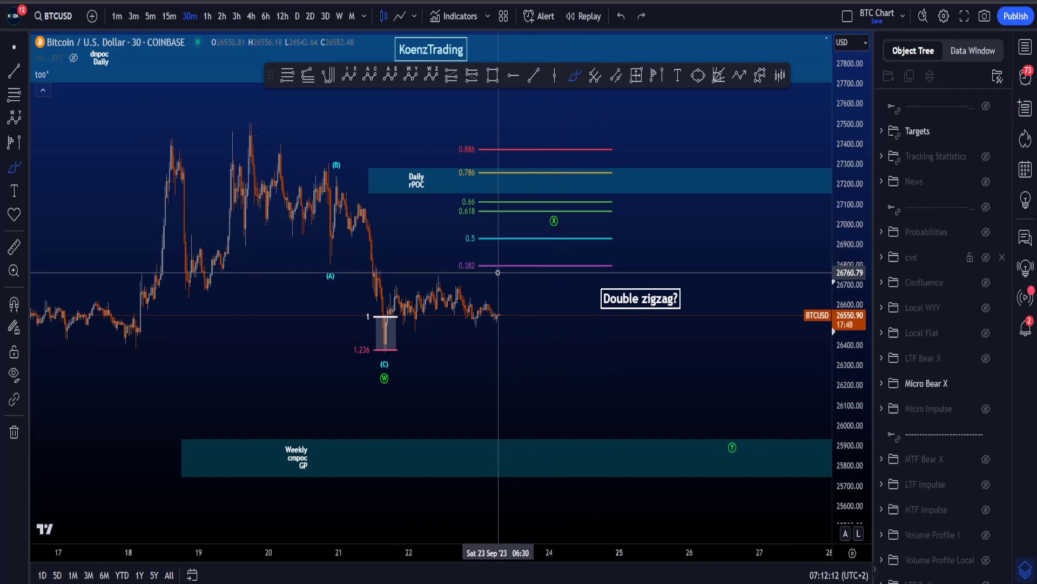
# Step: Outline the retracement levels above 0.382, mark the recent consolidation, circle the 0.786 level, and undo the brush marks
pyautogui.moveTo(496, 275)
pyautogui.mouseDown()
pyautogui.moveTo(446, 274)
pyautogui.moveTo(432, 137)
pyautogui.moveTo(489, 178)
pyautogui.moveTo(495, 277)
pyautogui.mouseUp()
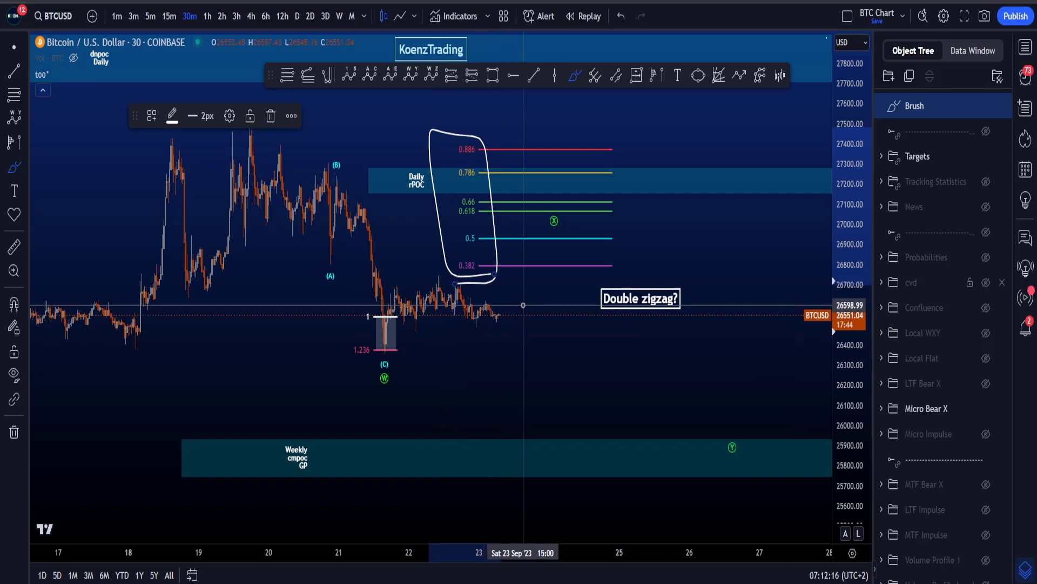
pyautogui.hotkey('ctrl', 'z')
pyautogui.moveTo(397, 285)
pyautogui.mouseDown()
pyautogui.moveTo(515, 324)
pyautogui.moveTo(426, 274)
pyautogui.moveTo(381, 330)
pyautogui.moveTo(462, 345)
pyautogui.mouseUp()
pyautogui.hotkey('ctrl', 'z')
pyautogui.moveTo(494, 278)
pyautogui.mouseDown()
pyautogui.moveTo(456, 259)
pyautogui.moveTo(611, 176)
pyautogui.moveTo(495, 291)
pyautogui.mouseUp()
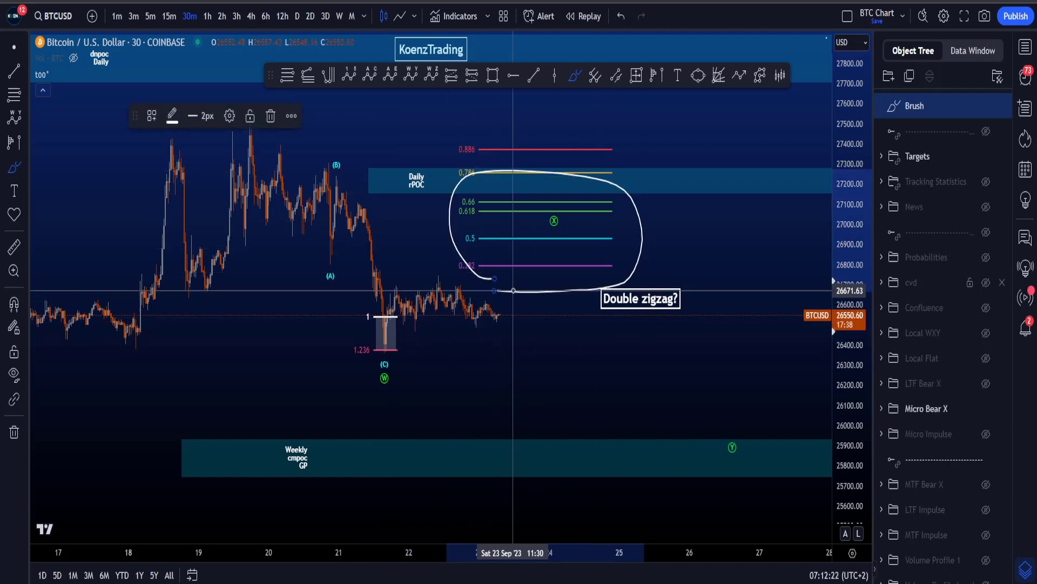
pyautogui.hotkey('ctrl', 'z')
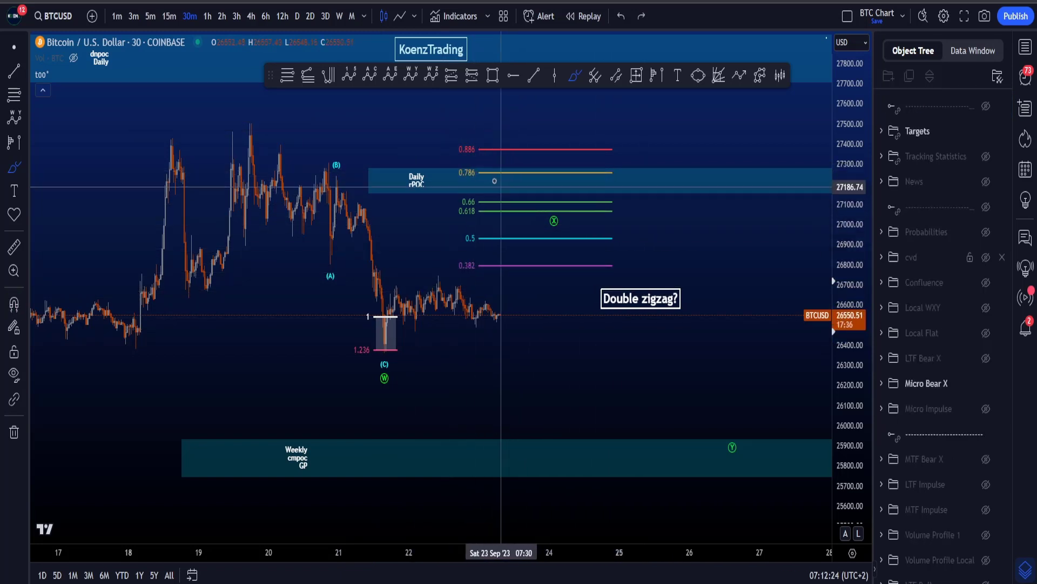
pyautogui.moveTo(446, 170)
pyautogui.mouseDown()
pyautogui.moveTo(474, 178)
pyautogui.moveTo(450, 211)
pyautogui.mouseUp()
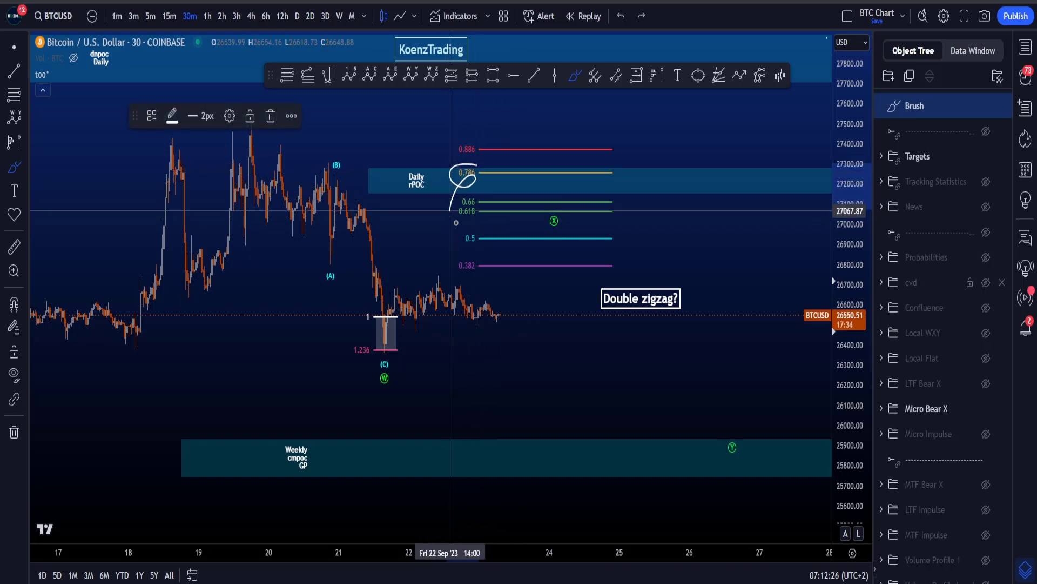
pyautogui.hotkey('ctrl', 'z')
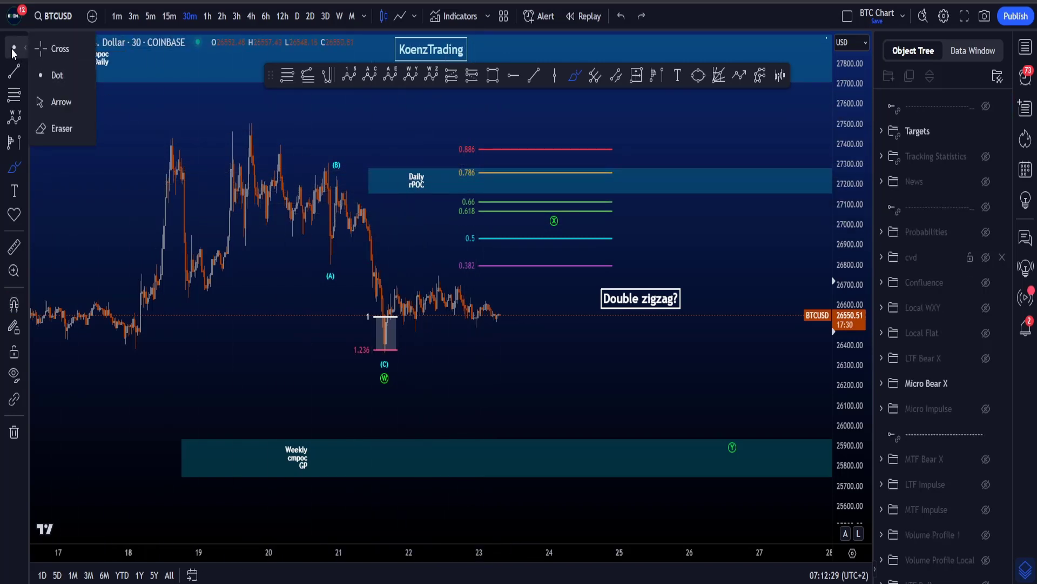
# Step: Select the Daily rPOC zone to view its price bounds, draw a brush mark near the upper retracement levels, and undo it
pyautogui.click(429, 195)
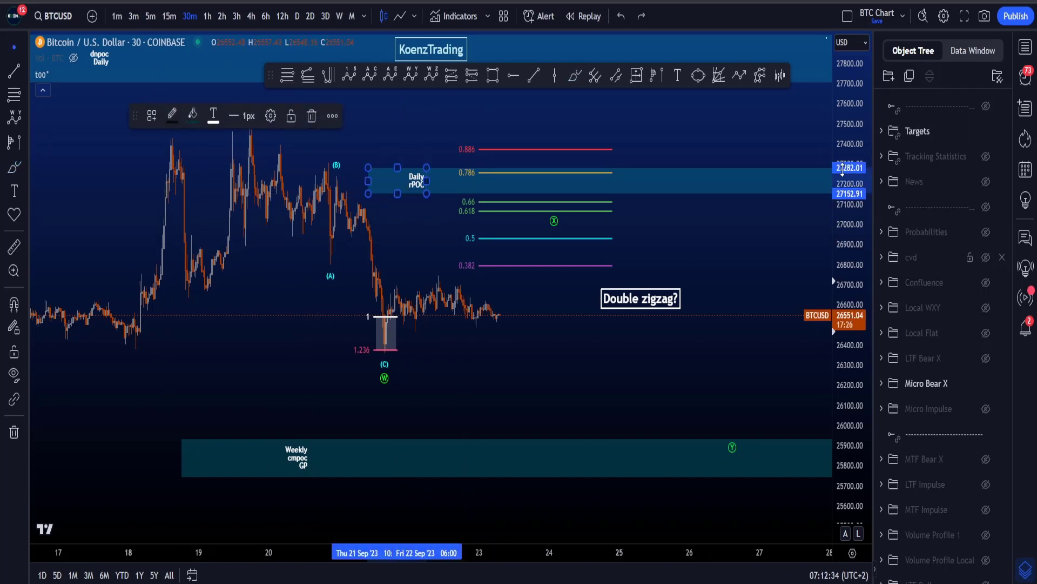
pyautogui.click(575, 76)
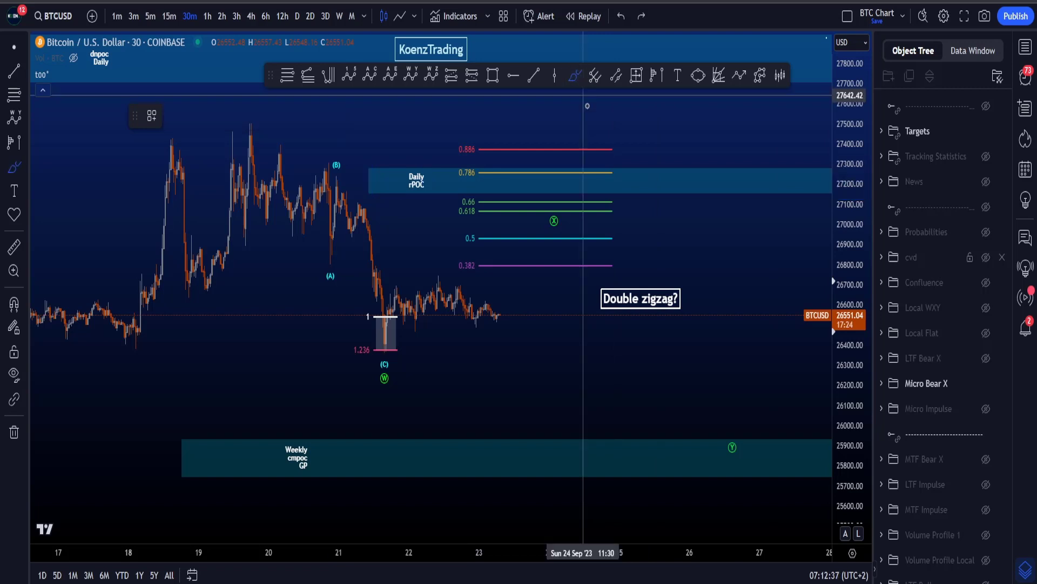
pyautogui.moveTo(848, 338); pyautogui.dragTo(848, 216)
pyautogui.moveTo(512, 123)
pyautogui.mouseDown()
pyautogui.moveTo(497, 113)
pyautogui.moveTo(503, 136)
pyautogui.mouseUp()
pyautogui.hotkey('ctrl', 'z')
pyautogui.hotkey('ctrl', 'z')
pyautogui.scroll(3, 495, 217)
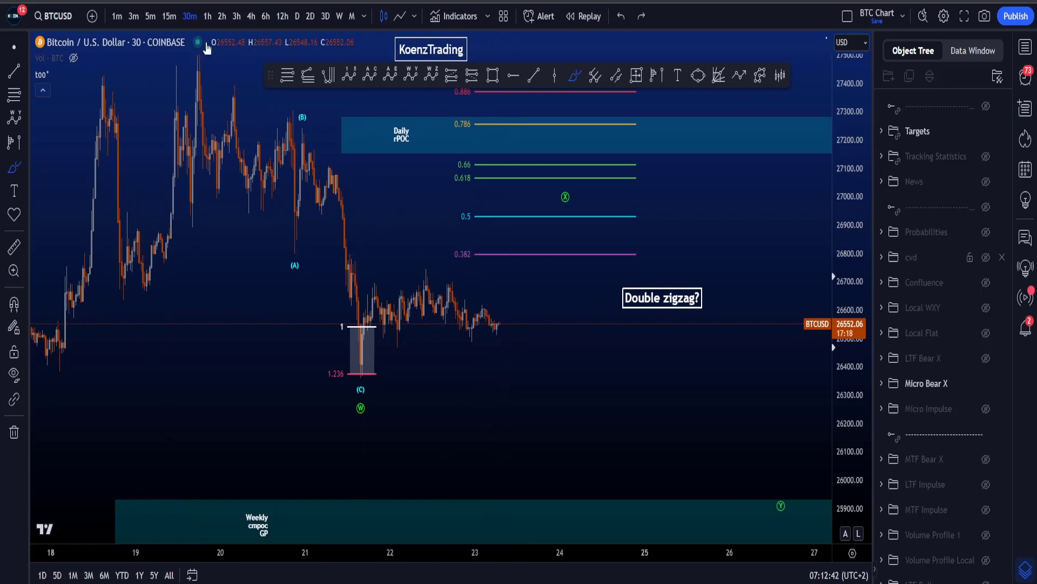
# Step: Switch the chart to the 1-hour timeframe and circle the steep 21 September drop between (B) and (C), undoing the brush marks
pyautogui.click(208, 15)
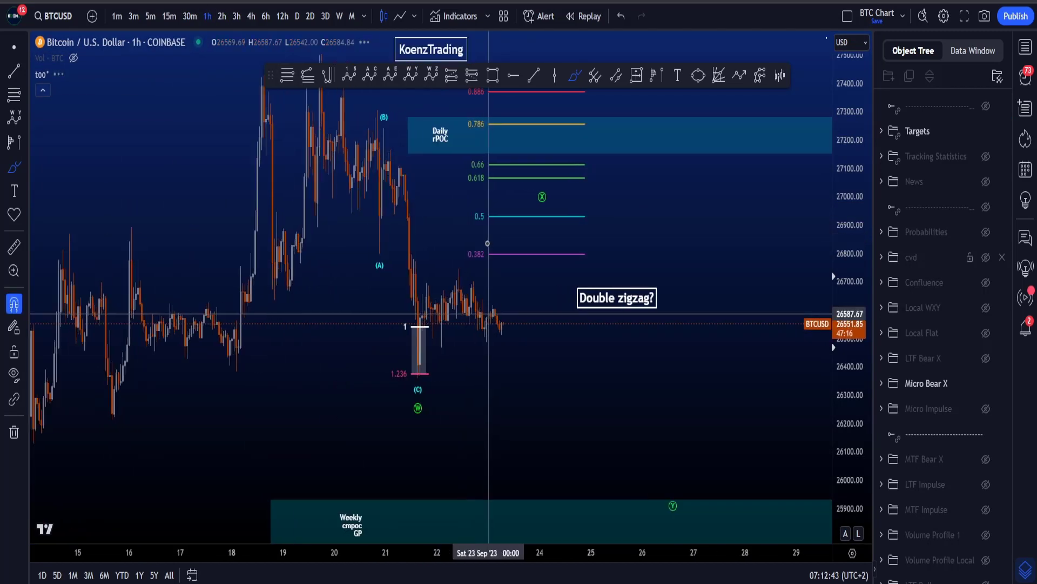
pyautogui.moveTo(411, 251)
pyautogui.mouseDown()
pyautogui.moveTo(385, 238)
pyautogui.moveTo(440, 216)
pyautogui.mouseUp()
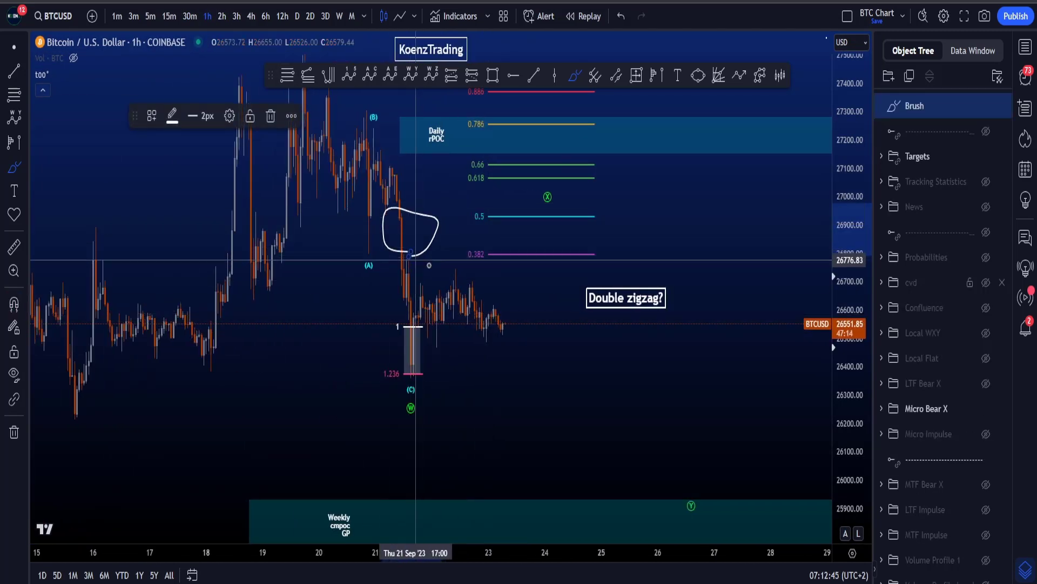
pyautogui.hotkey('ctrl', 'z')
pyautogui.hotkey('ctrl', 'y')
pyautogui.hotkey('ctrl', 'z')
pyautogui.moveTo(415, 253)
pyautogui.mouseDown()
pyautogui.moveTo(394, 253)
pyautogui.moveTo(398, 226)
pyautogui.mouseUp()
pyautogui.hotkey('ctrl', 'z')
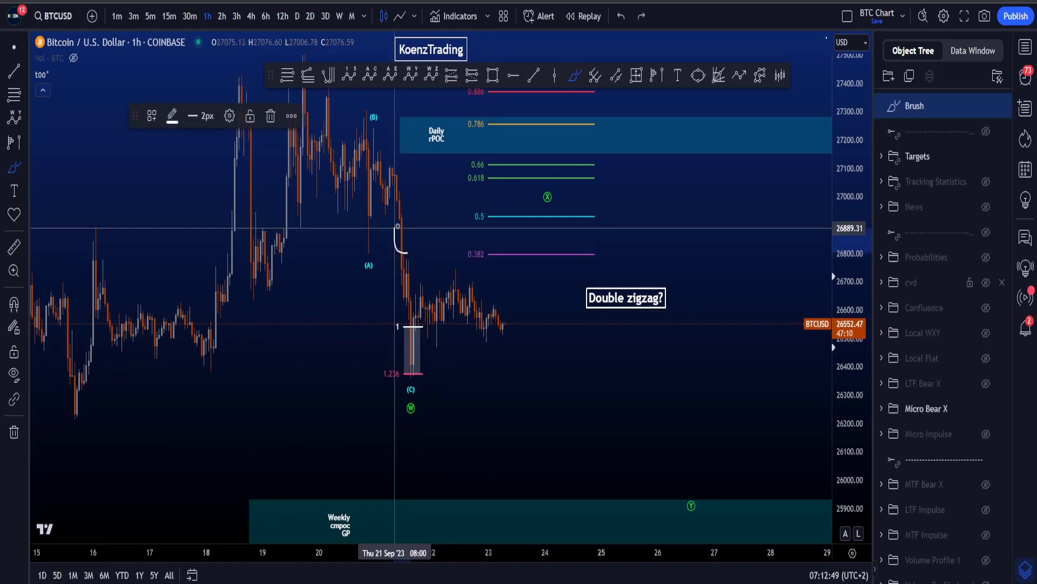
pyautogui.hotkey('ctrl', 'z')
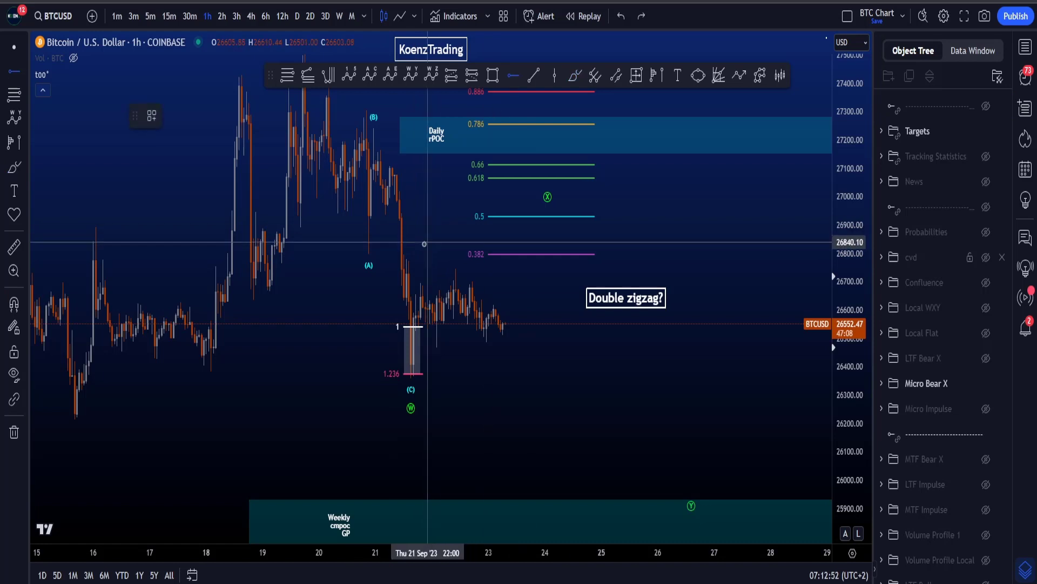
# Step: Place a horizontal ray at 26795.21 starting from the 21 September 12:00 candle
pyautogui.click(404, 239)
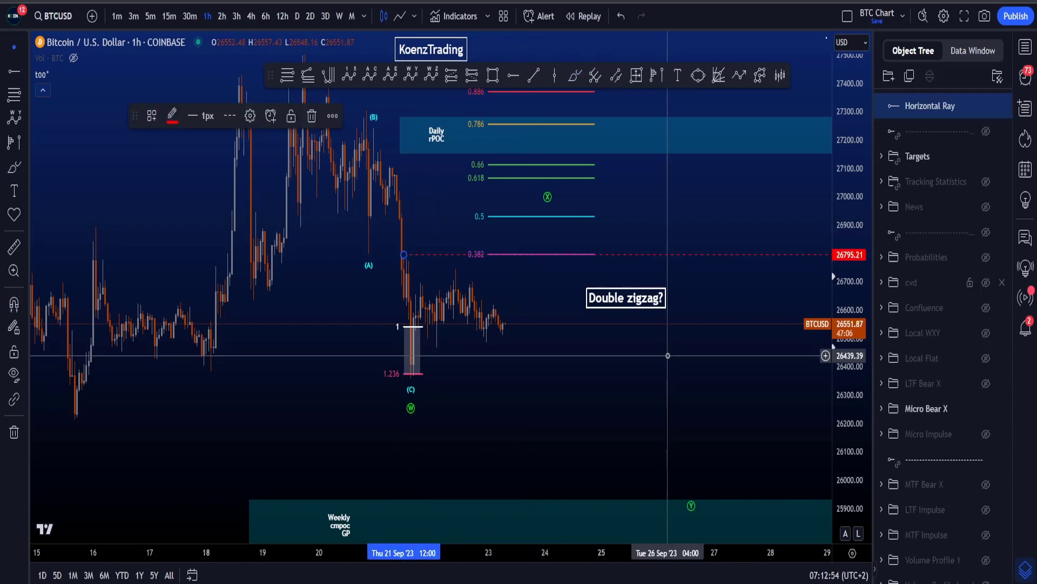
# Step: Delete the red horizontal ray and brush a short rejection at the 0.382 level, undoing the brush marks
pyautogui.click(310, 118)
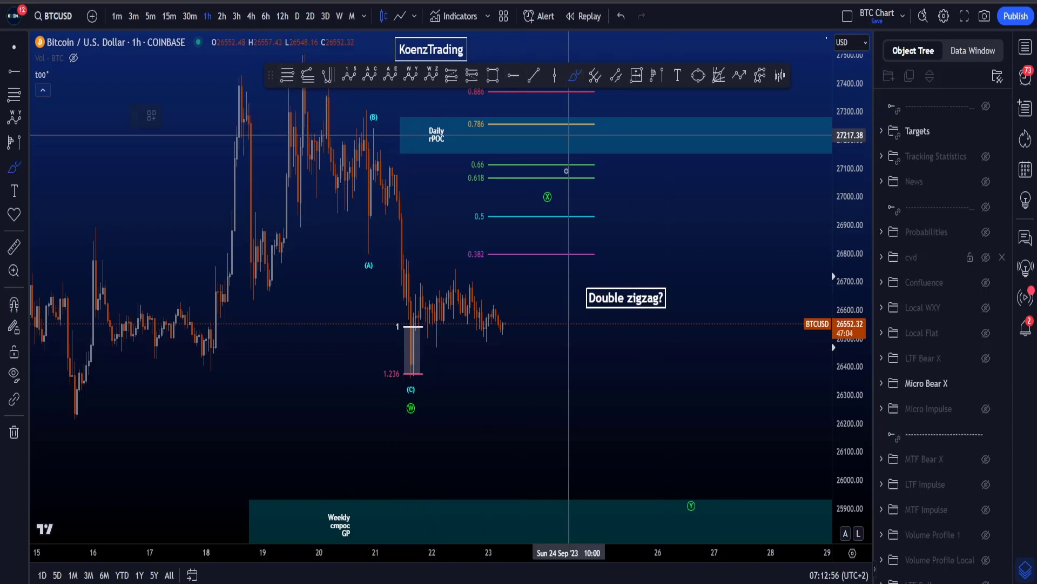
pyautogui.moveTo(511, 264); pyautogui.dragTo(527, 256)
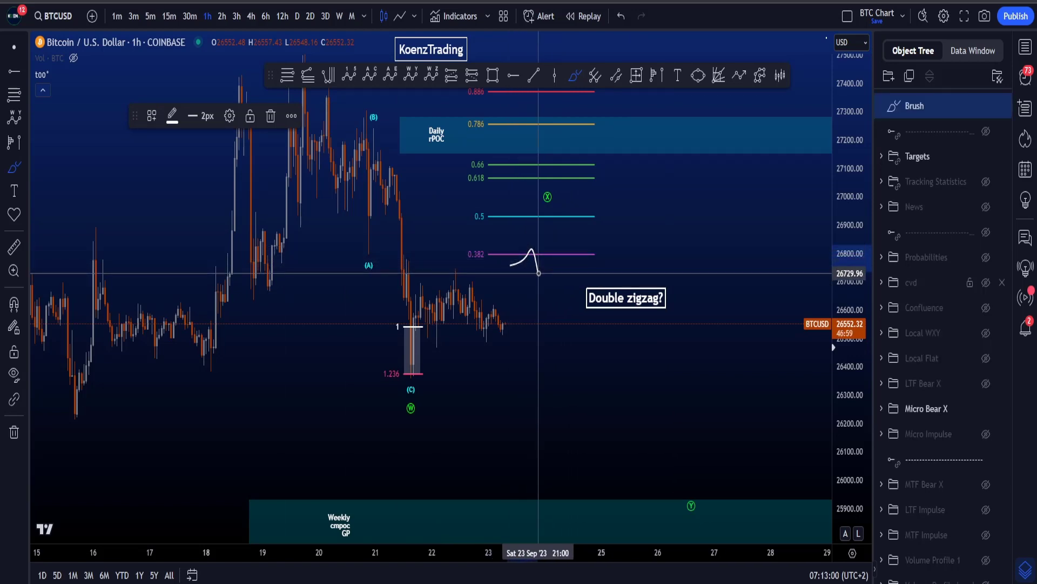
pyautogui.hotkey('ctrl', 'z')
pyautogui.moveTo(467, 238); pyautogui.dragTo(485, 248)
pyautogui.hotkey('ctrl', 'z')
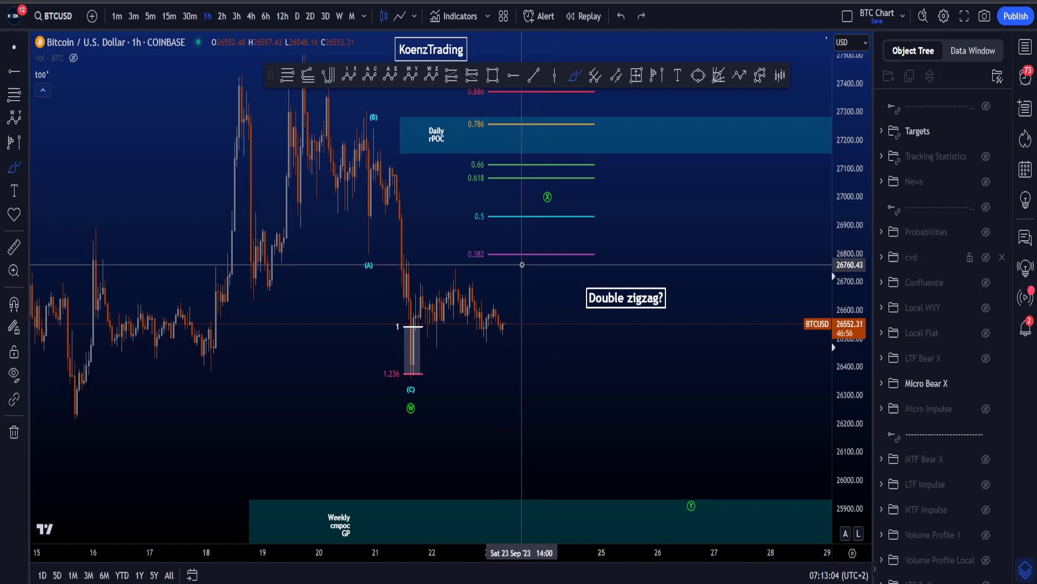
# Step: Circle the 0.382, 0.66 and 0.786 retracement levels and two spots on the 21 September drop, undoing each brush mark
pyautogui.moveTo(470, 265); pyautogui.dragTo(508, 255)
pyautogui.hotkey('ctrl', 'z')
pyautogui.moveTo(417, 253)
pyautogui.mouseDown()
pyautogui.moveTo(389, 215)
pyautogui.moveTo(417, 256)
pyautogui.mouseUp()
pyautogui.hotkey('ctrl', 'z')
pyautogui.moveTo(382, 165); pyautogui.dragTo(378, 167)
pyautogui.hotkey('ctrl', 'z')
pyautogui.moveTo(497, 168)
pyautogui.mouseDown()
pyautogui.moveTo(488, 200)
pyautogui.moveTo(488, 169)
pyautogui.mouseUp()
pyautogui.hotkey('ctrl', 'z')
pyautogui.moveTo(500, 118)
pyautogui.mouseDown()
pyautogui.moveTo(491, 113)
pyautogui.moveTo(497, 149)
pyautogui.moveTo(499, 116)
pyautogui.mouseUp()
pyautogui.hotkey('ctrl', 'z')
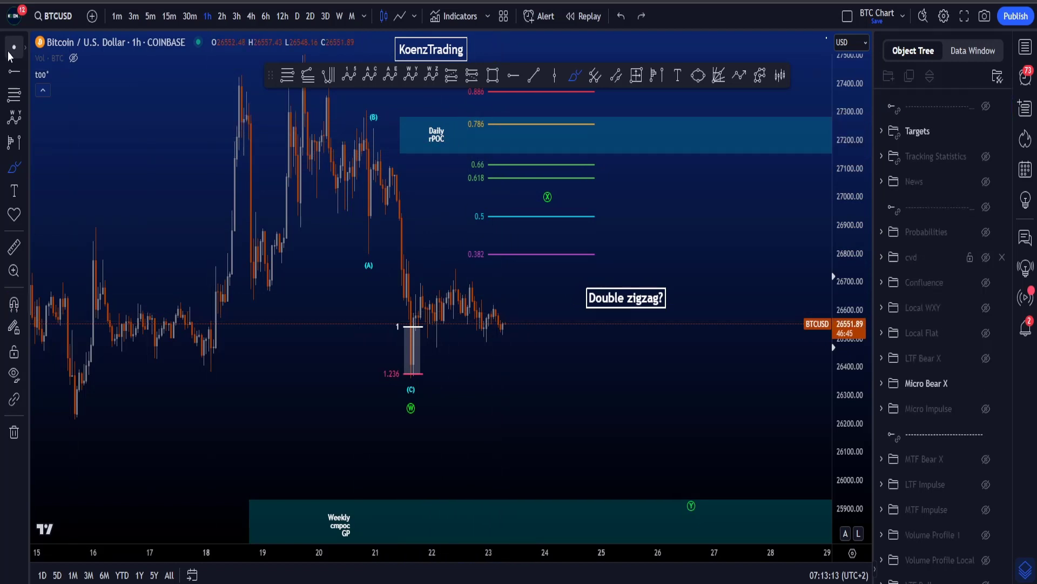
pyautogui.press('Escape')
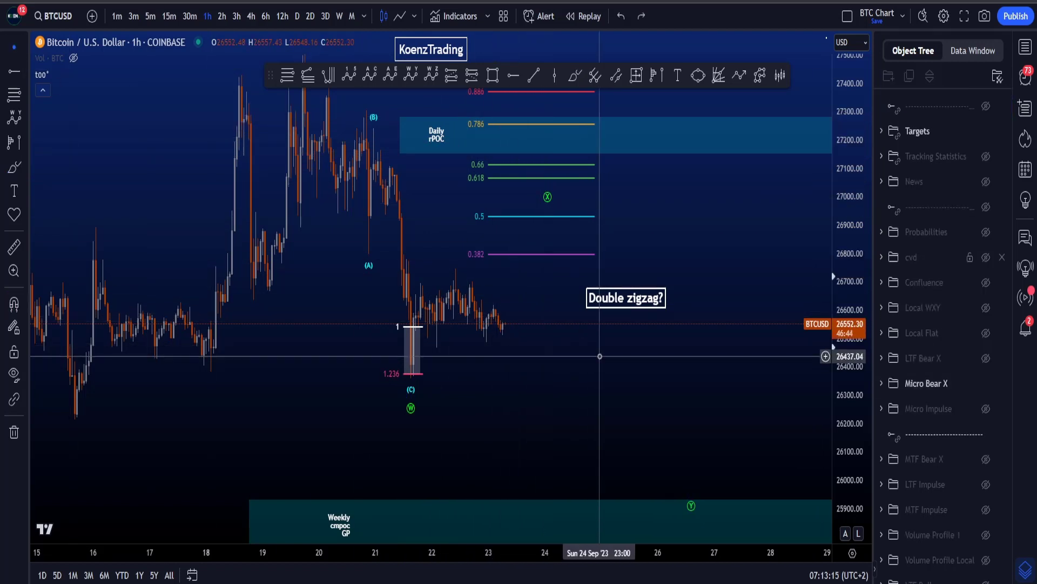
# Step: Brush a price path over the recent consolidation and a decline from the (X) area to the (Y) target, undoing each mark
pyautogui.moveTo(607, 385); pyautogui.dragTo(617, 362)
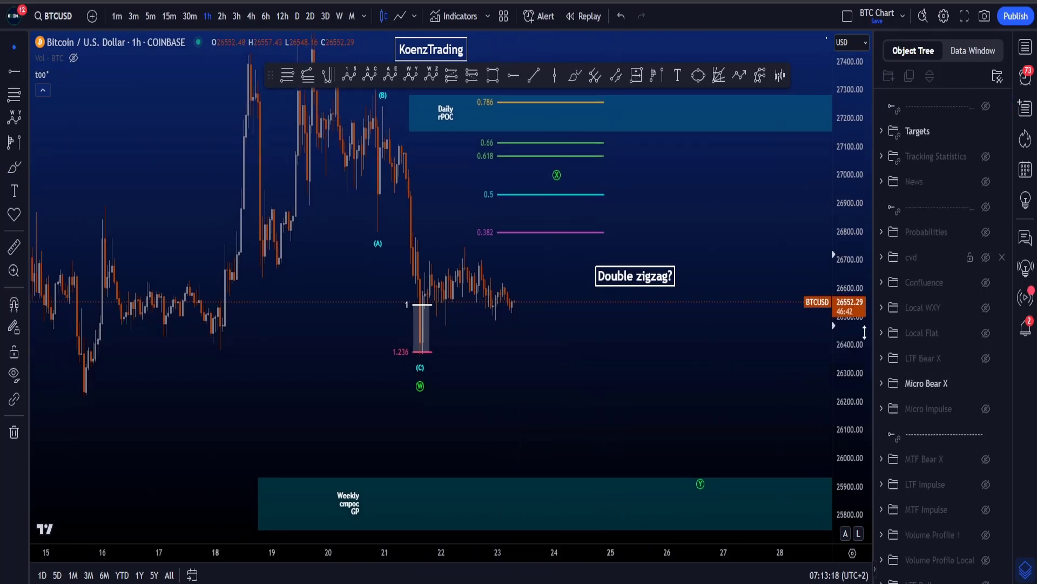
pyautogui.moveTo(865, 332); pyautogui.dragTo(864, 377)
pyautogui.moveTo(734, 380); pyautogui.dragTo(703, 389)
pyautogui.click(588, 81)
pyautogui.click(581, 82)
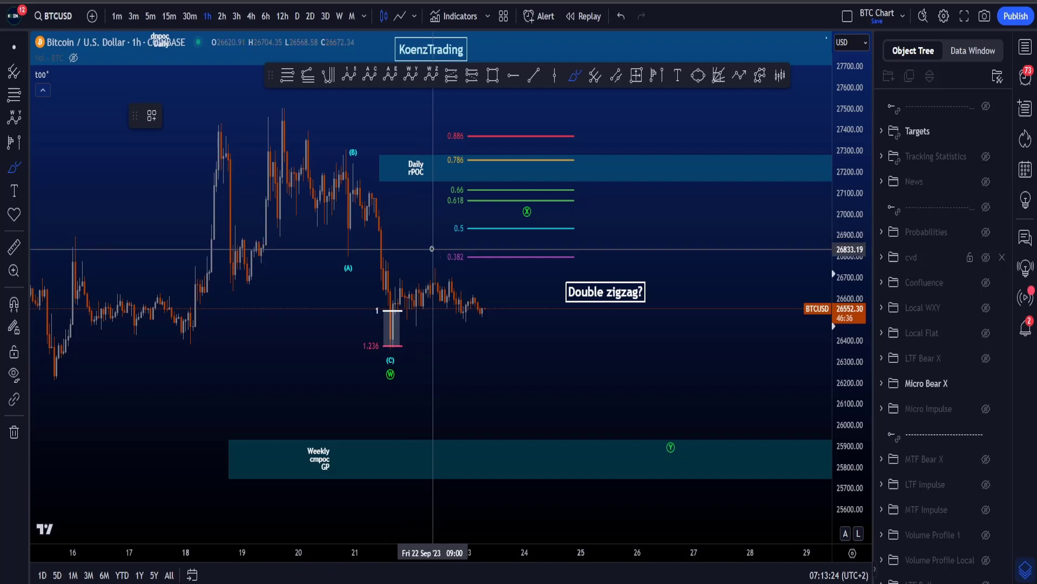
pyautogui.moveTo(274, 112)
pyautogui.mouseDown()
pyautogui.moveTo(336, 203)
pyautogui.moveTo(401, 348)
pyautogui.moveTo(516, 290)
pyautogui.mouseUp()
pyautogui.hotkey('ctrl', 'z')
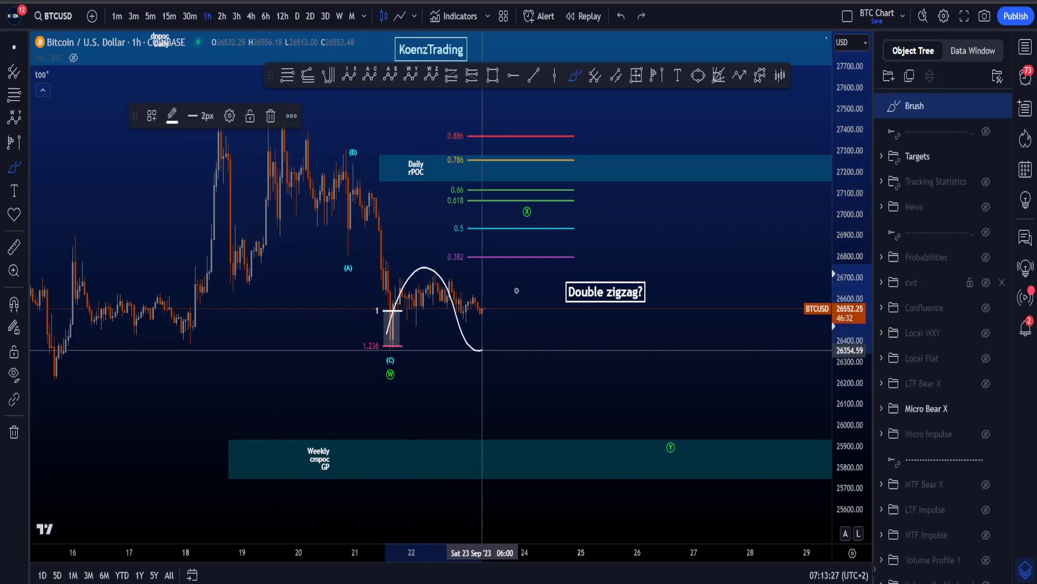
pyautogui.moveTo(482, 350); pyautogui.dragTo(567, 283)
pyautogui.hotkey('ctrl', 'z')
pyautogui.moveTo(560, 212)
pyautogui.mouseDown()
pyautogui.moveTo(637, 306)
pyautogui.moveTo(670, 435)
pyautogui.mouseUp()
pyautogui.hotkey('ctrl', 'z')
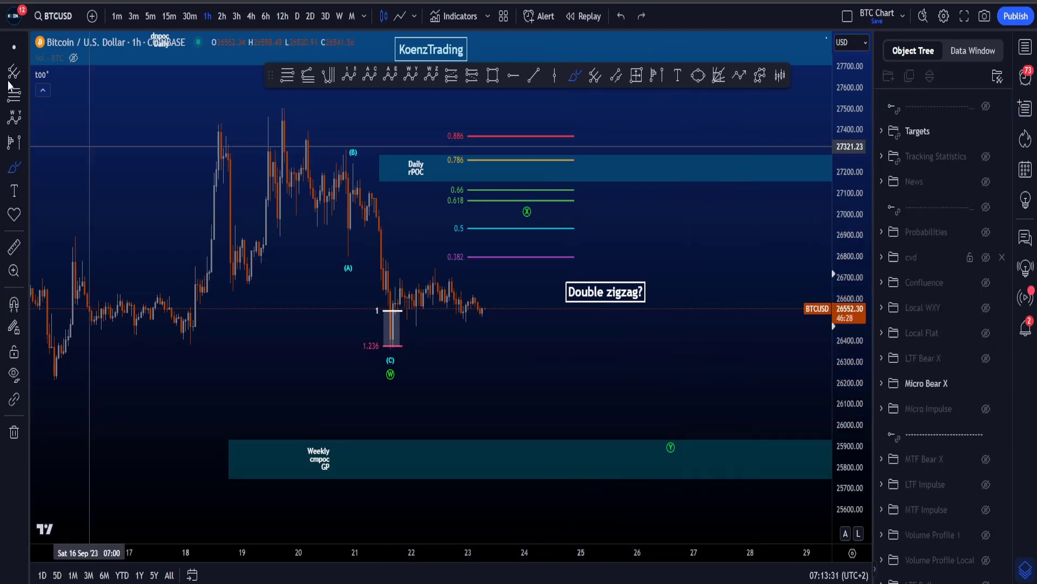
# Step: Select the Weekly cmpoc GP zone to view its upper and lower price bounds
pyautogui.click(10, 47)
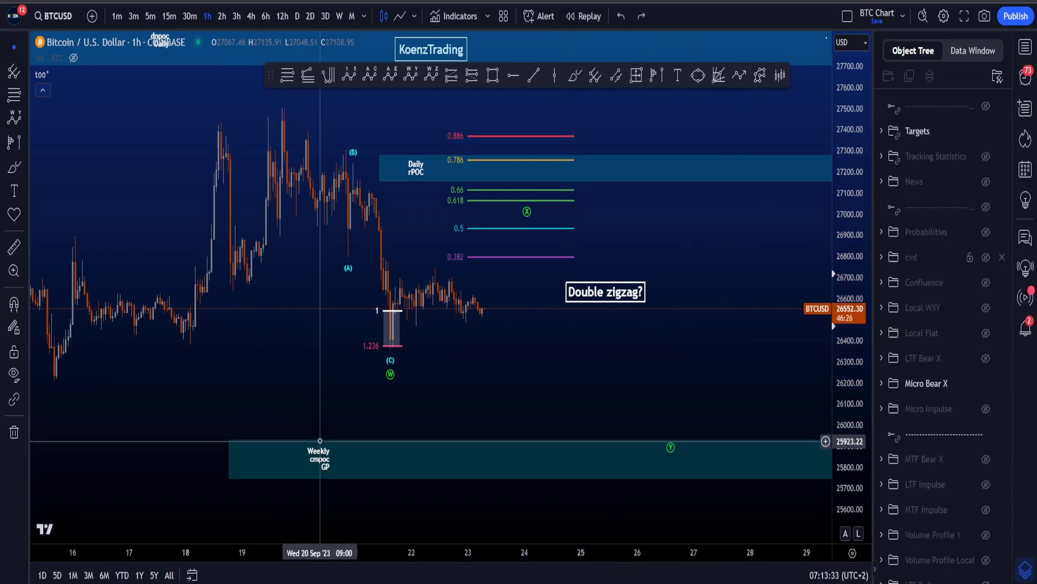
pyautogui.click(320, 449)
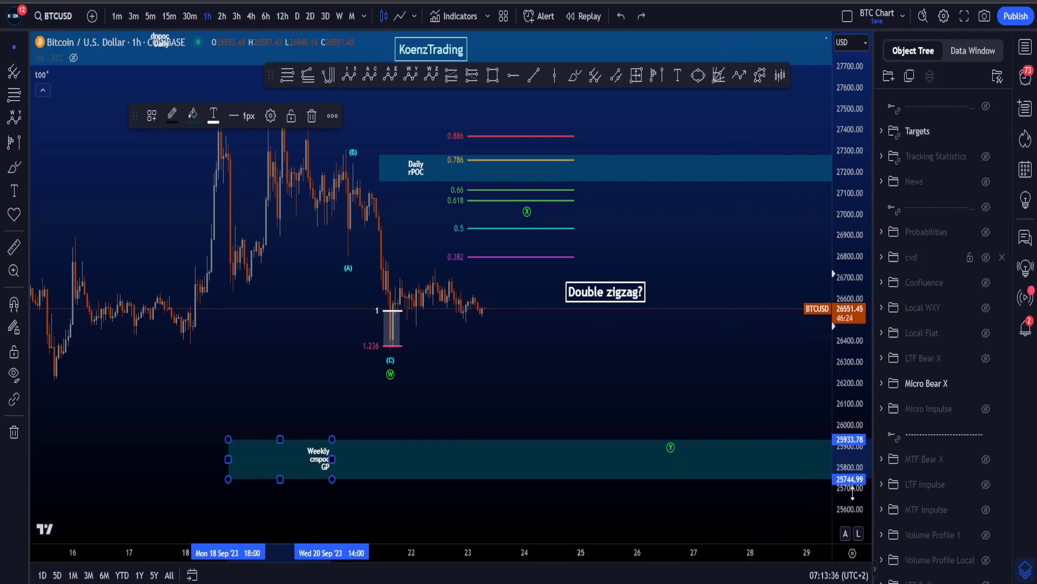
pyautogui.moveTo(702, 385); pyautogui.dragTo(643, 349)
pyautogui.moveTo(841, 236); pyautogui.dragTo(843, 398)
pyautogui.scroll(-3, 759, 360)
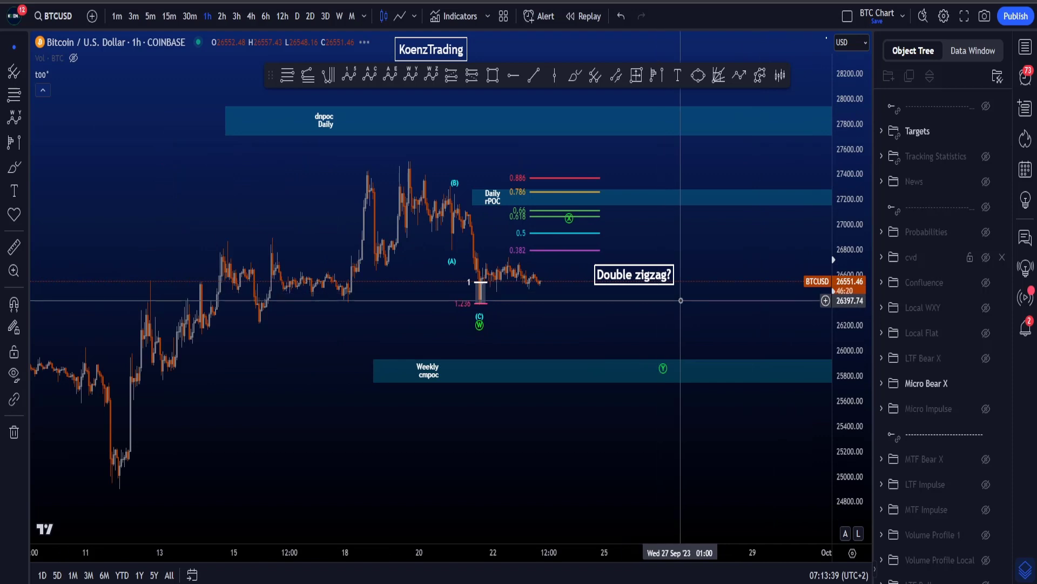
# Step: Show the LTF Bear X triangle count on the 4-hour chart and circle the 4/5 zigzags note, undoing the brush mark
pyautogui.scroll(-3, 684, 305)
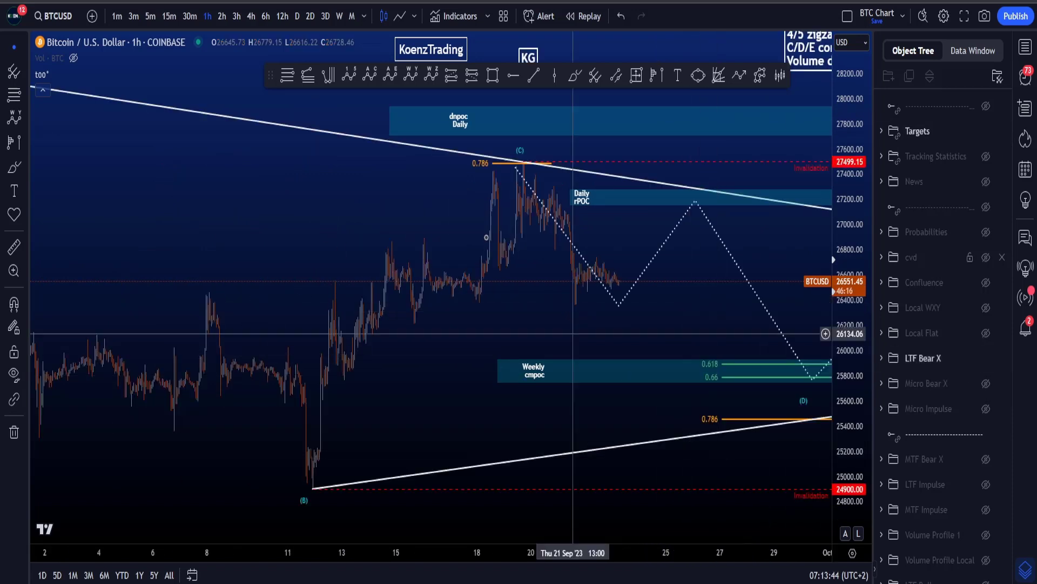
pyautogui.moveTo(843, 137); pyautogui.dragTo(843, 362)
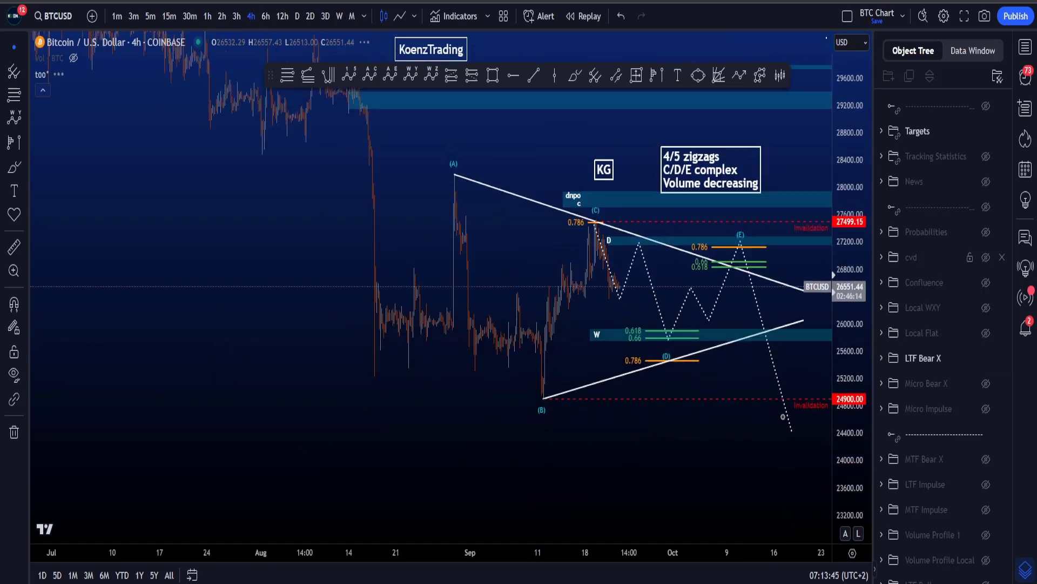
pyautogui.moveTo(744, 429); pyautogui.dragTo(671, 438)
pyautogui.moveTo(845, 459); pyautogui.dragTo(845, 431)
pyautogui.scroll(3, 762, 370)
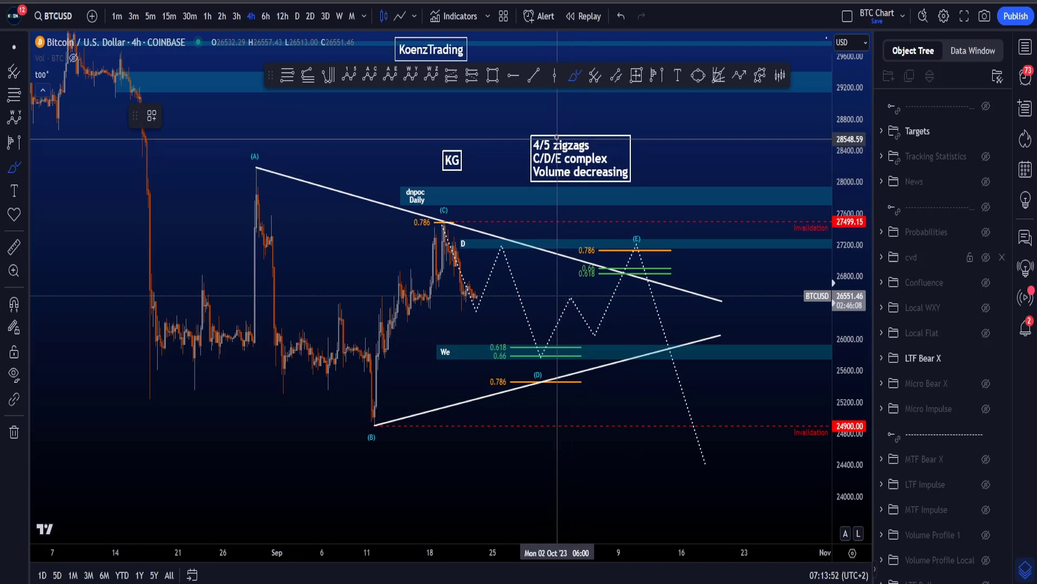
pyautogui.moveTo(557, 138); pyautogui.dragTo(535, 130)
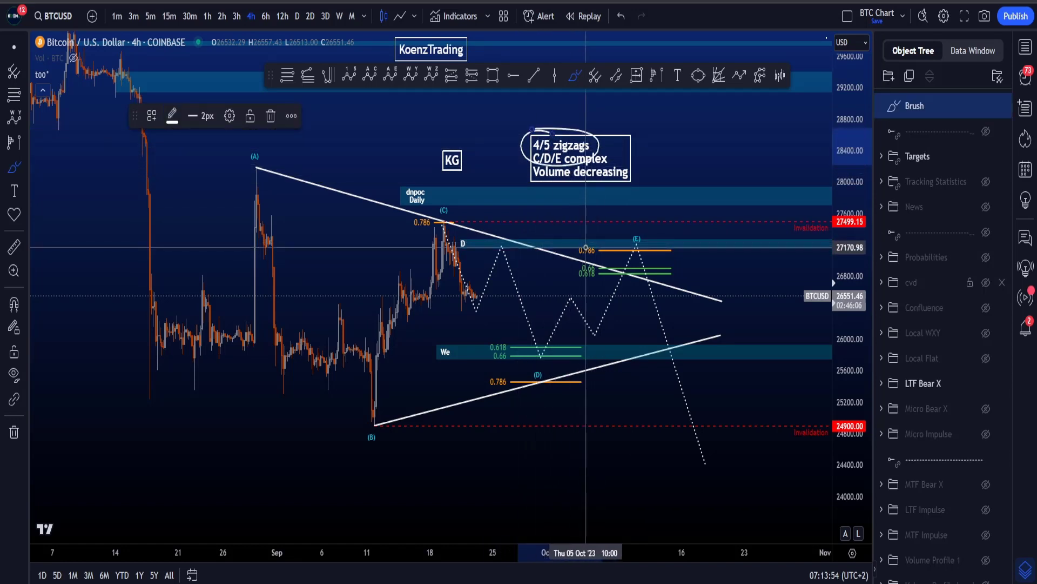
pyautogui.hotkey('ctrl', 'z')
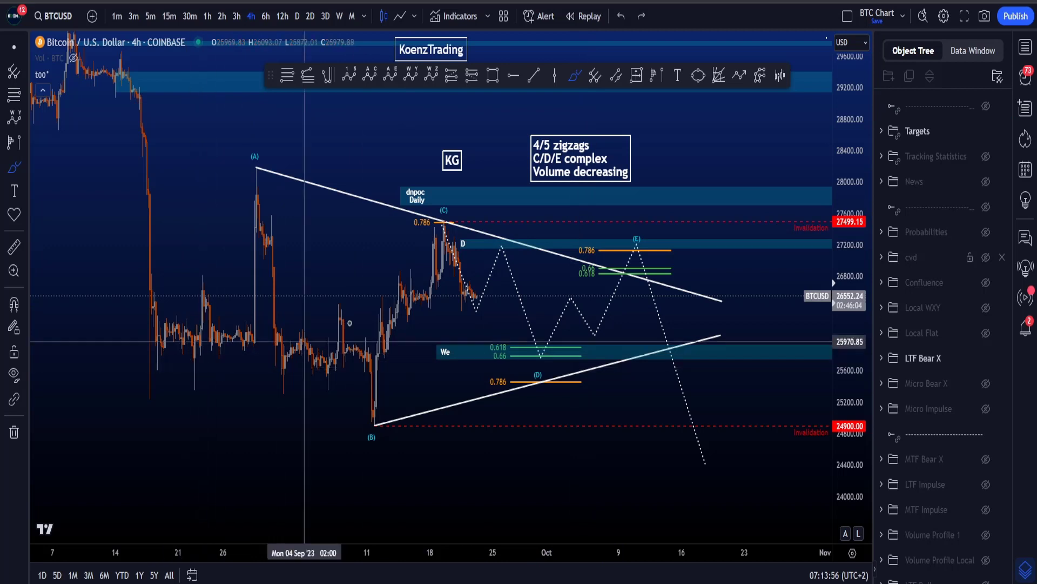
# Step: Trace the triangle's legs into (A), (C) and (E) and circle the (C) to (D) leg, undoing all brush marks
pyautogui.moveTo(184, 352); pyautogui.dragTo(281, 159)
pyautogui.moveTo(284, 204)
pyautogui.mouseDown()
pyautogui.moveTo(359, 351)
pyautogui.moveTo(380, 370)
pyautogui.moveTo(450, 222)
pyautogui.mouseUp()
pyautogui.moveTo(557, 362); pyautogui.dragTo(629, 253)
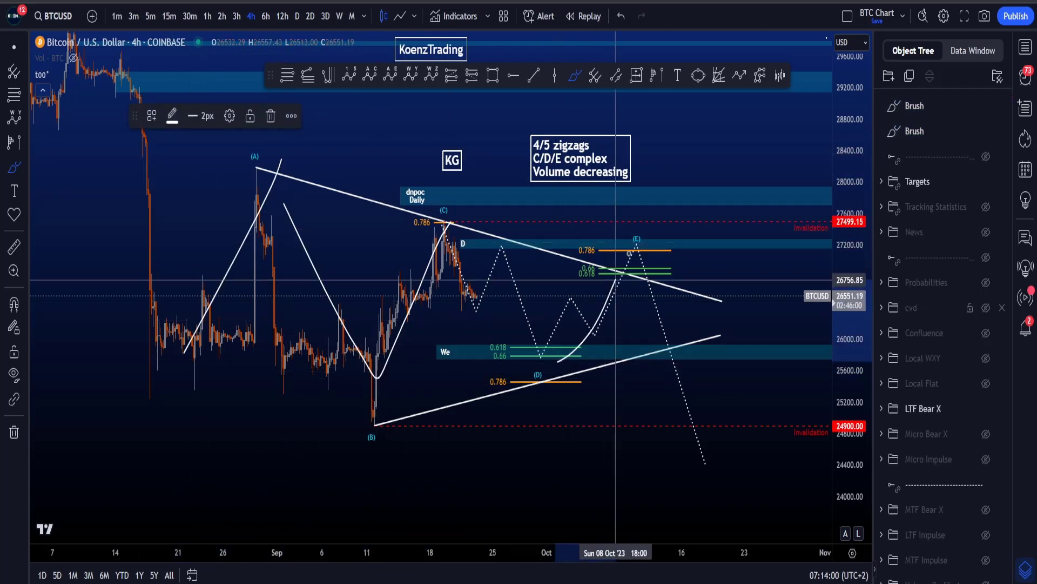
pyautogui.hotkey('ctrl', 'z')
pyautogui.hotkey('ctrl', 'z')
pyautogui.moveTo(566, 371)
pyautogui.mouseDown()
pyautogui.moveTo(513, 238)
pyautogui.moveTo(536, 399)
pyautogui.mouseUp()
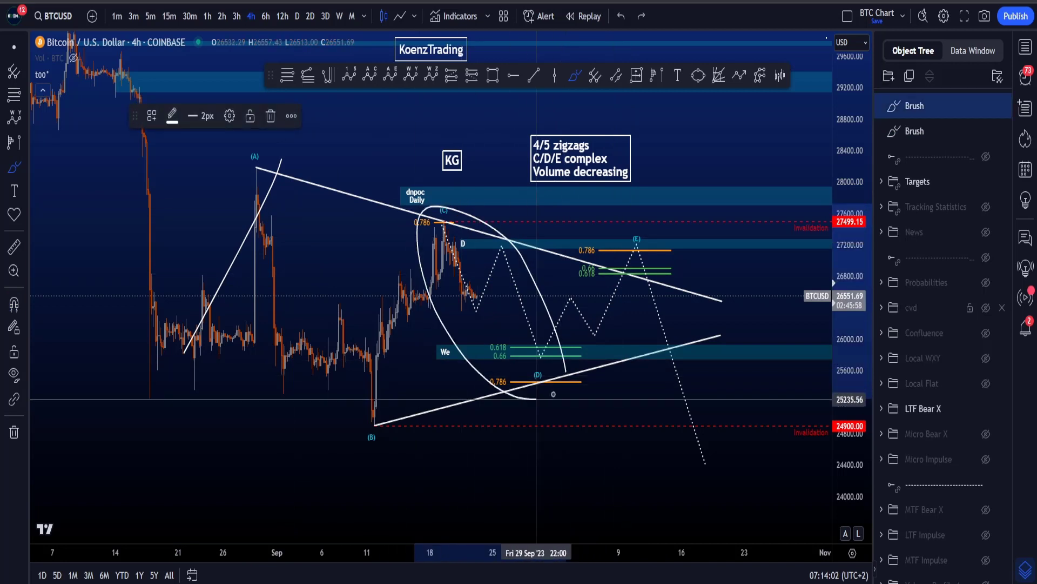
pyautogui.hotkey('ctrl', 'z')
pyautogui.hotkey('ctrl', 'z')
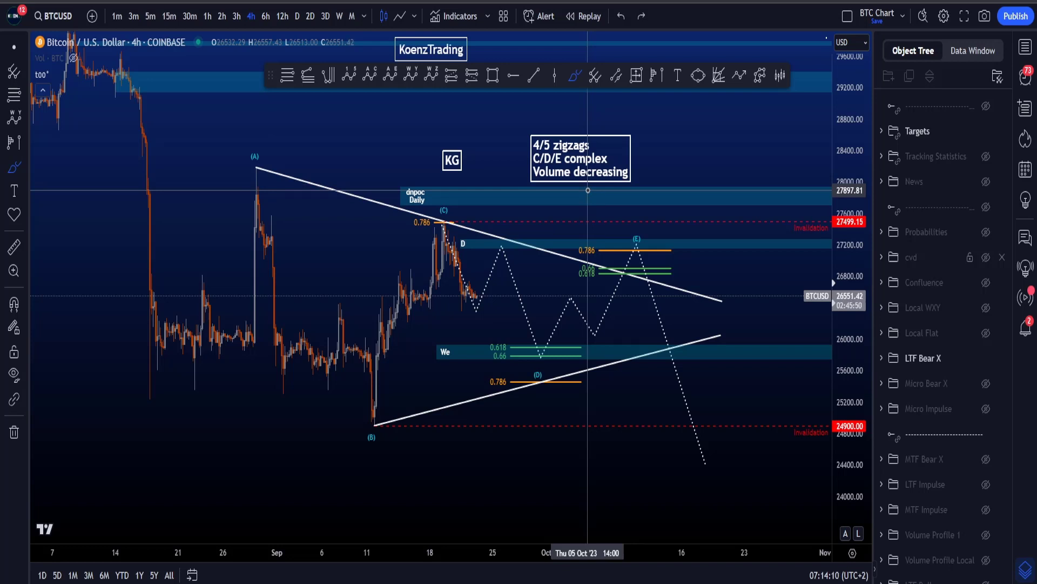
# Step: Brush the decline from (C) toward the weekly zone near (D) twice, undoing the marks
pyautogui.scroll(2, 527, 211)
pyautogui.moveTo(435, 233)
pyautogui.mouseDown()
pyautogui.moveTo(551, 371)
pyautogui.moveTo(535, 359)
pyautogui.moveTo(533, 371)
pyautogui.mouseUp()
pyautogui.hotkey('ctrl', 'z')
pyautogui.moveTo(426, 227)
pyautogui.mouseDown()
pyautogui.moveTo(463, 309)
pyautogui.moveTo(492, 257)
pyautogui.moveTo(540, 357)
pyautogui.moveTo(555, 350)
pyautogui.moveTo(484, 365)
pyautogui.mouseUp()
pyautogui.hotkey('ctrl', 'z')
pyautogui.hotkey('ctrl', 'z')
# Step: Circle the 0.618 and 0.66 levels near (D), undo the mark, and circle the weekly zone's label
pyautogui.moveTo(849, 469); pyautogui.dragTo(850, 454)
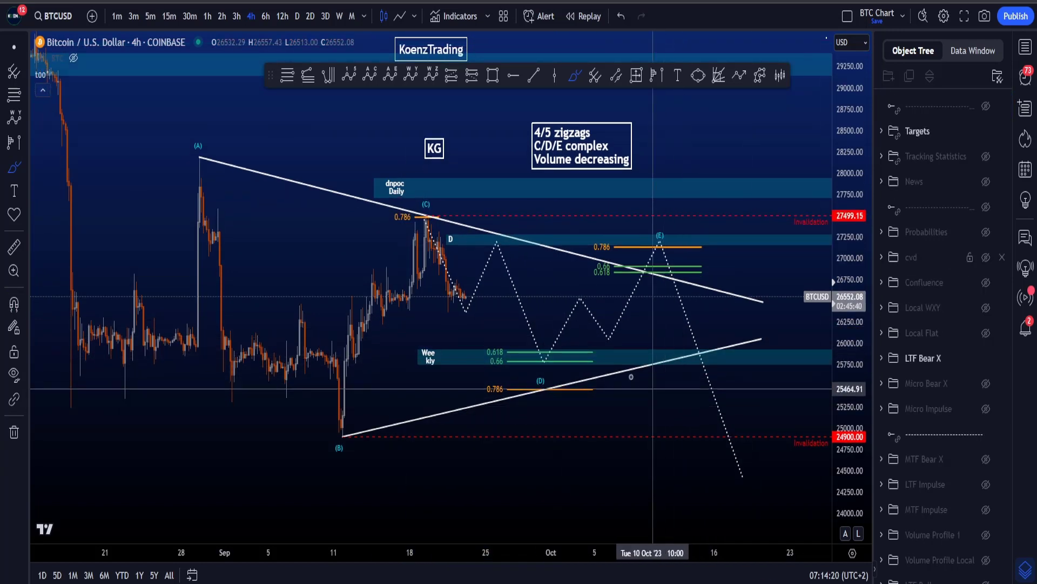
pyautogui.moveTo(522, 346)
pyautogui.mouseDown()
pyautogui.moveTo(510, 341)
pyautogui.moveTo(512, 360)
pyautogui.moveTo(480, 403)
pyautogui.mouseUp()
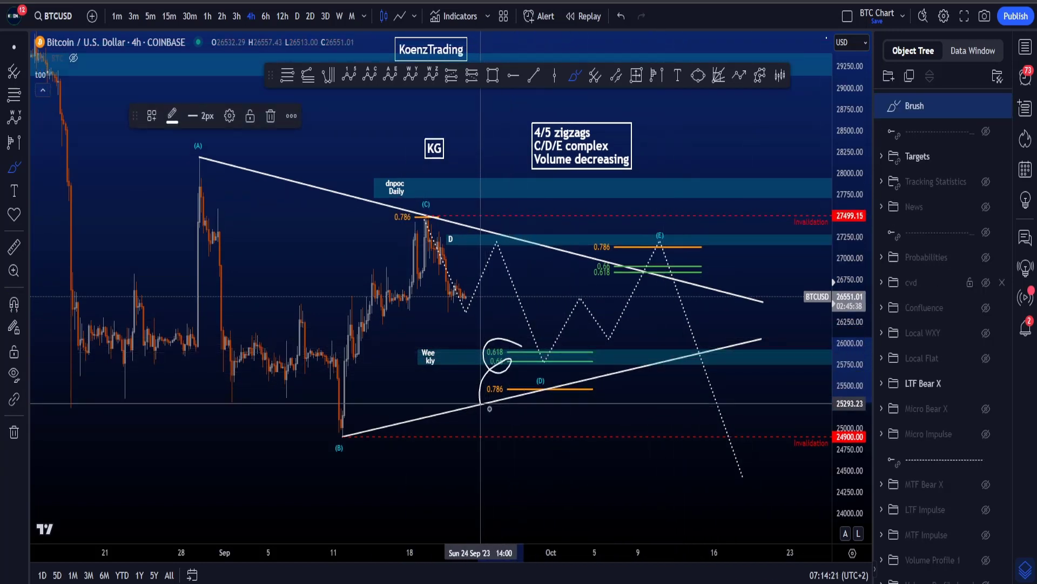
pyautogui.hotkey('ctrl', 'z')
pyautogui.moveTo(465, 355)
pyautogui.mouseDown()
pyautogui.moveTo(426, 347)
pyautogui.moveTo(420, 381)
pyautogui.mouseUp()
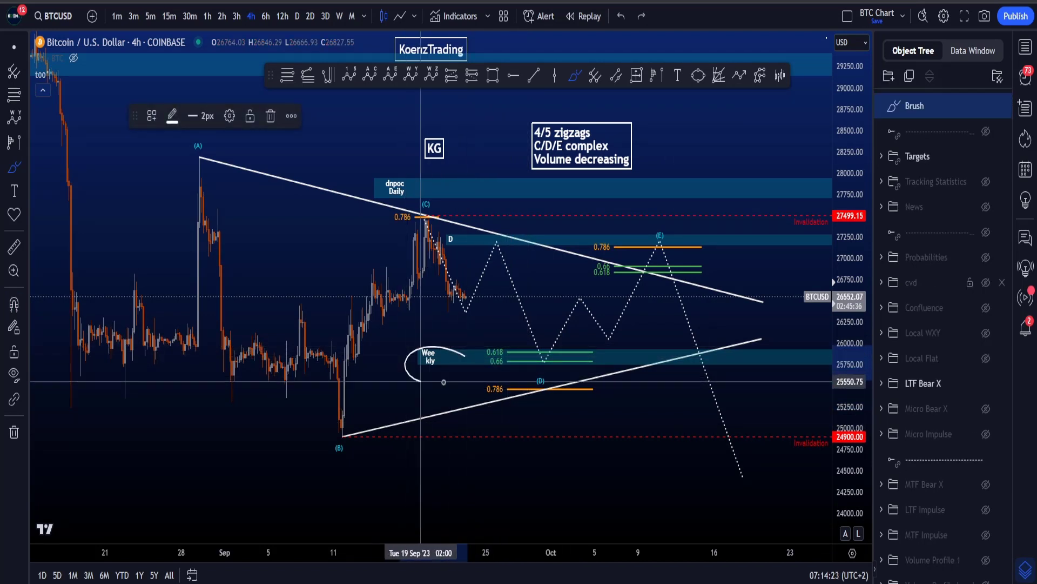
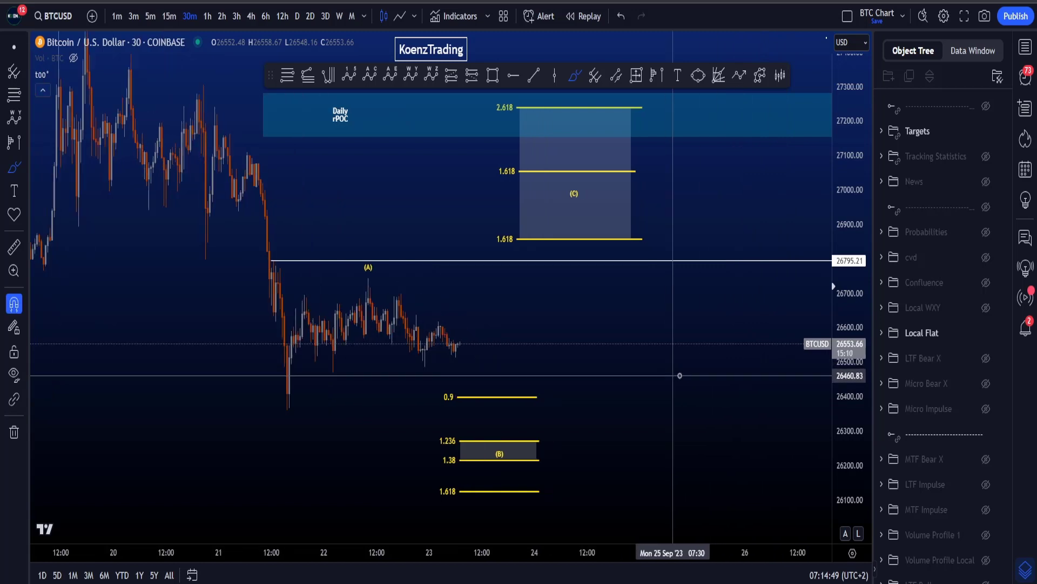
# Step: Brush the Local Flat's projected path down into the (B) zone and up to the (C) zone twice, removing each stroke
pyautogui.moveTo(288, 363)
pyautogui.mouseDown()
pyautogui.moveTo(318, 315)
pyautogui.moveTo(366, 279)
pyautogui.moveTo(412, 365)
pyautogui.moveTo(461, 315)
pyautogui.moveTo(507, 451)
pyautogui.moveTo(538, 395)
pyautogui.moveTo(598, 204)
pyautogui.mouseUp()
pyautogui.hotkey('ctrl', 'z')
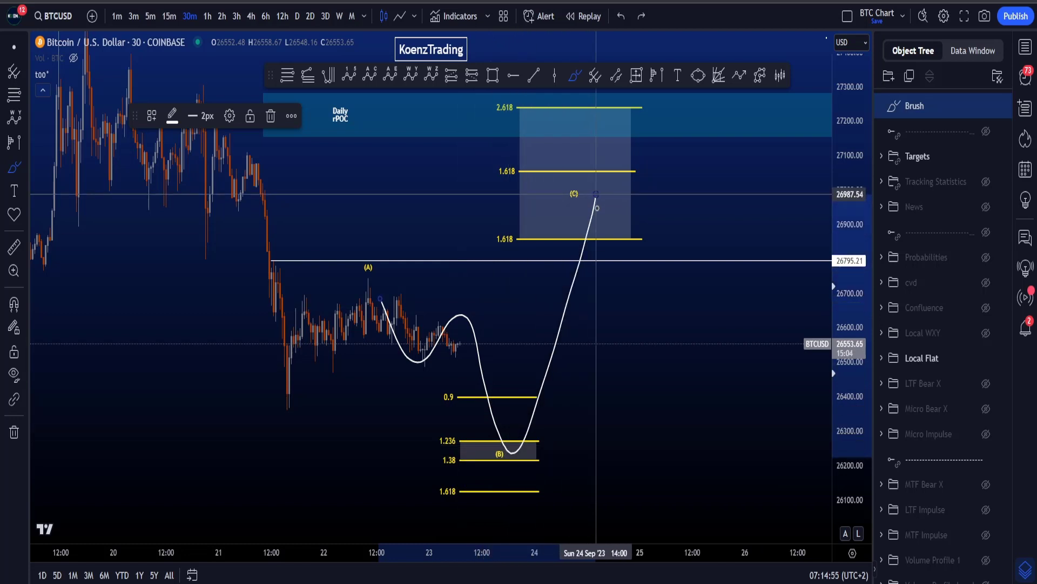
pyautogui.press('Delete')
pyautogui.moveTo(857, 308); pyautogui.dragTo(857, 316)
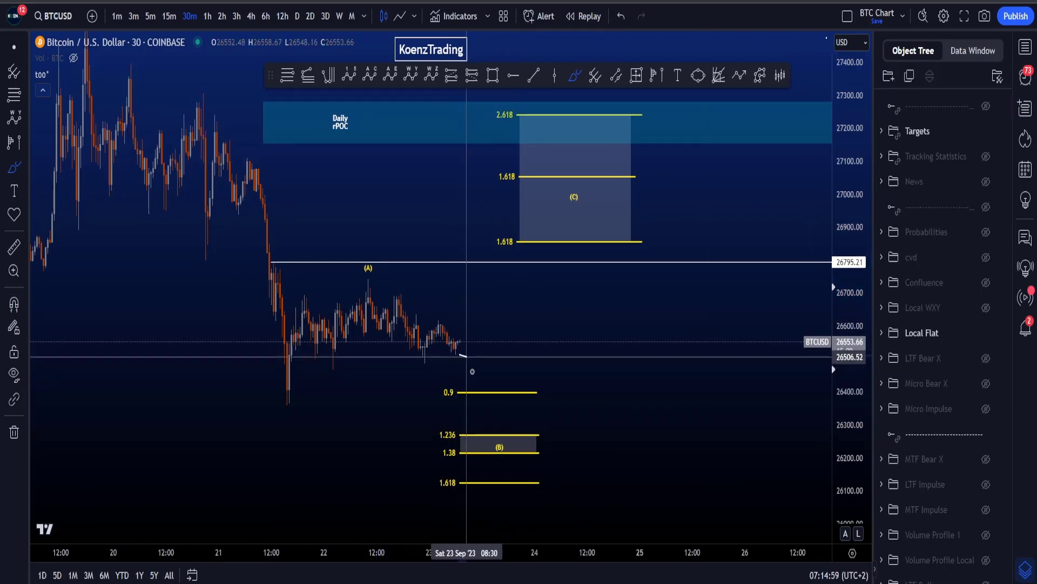
pyautogui.moveTo(460, 355)
pyautogui.mouseDown()
pyautogui.moveTo(532, 389)
pyautogui.moveTo(600, 143)
pyautogui.mouseUp()
pyautogui.hotkey('ctrl', 'z')
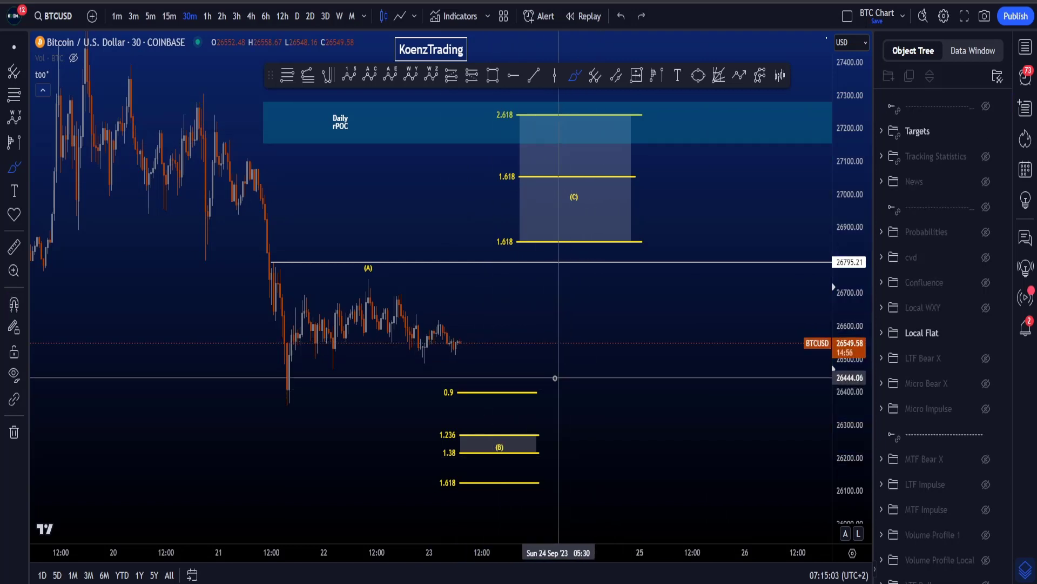
# Step: Circle the start of the 26795.21 ray, a point on it below (C), and the (C) zone's lower 1.618 level, undoing each mark
pyautogui.moveTo(307, 254)
pyautogui.mouseDown()
pyautogui.moveTo(272, 249)
pyautogui.moveTo(290, 272)
pyautogui.moveTo(308, 215)
pyautogui.moveTo(290, 268)
pyautogui.mouseUp()
pyautogui.hotkey('ctrl', 'z')
pyautogui.hotkey('ctrl', 'z')
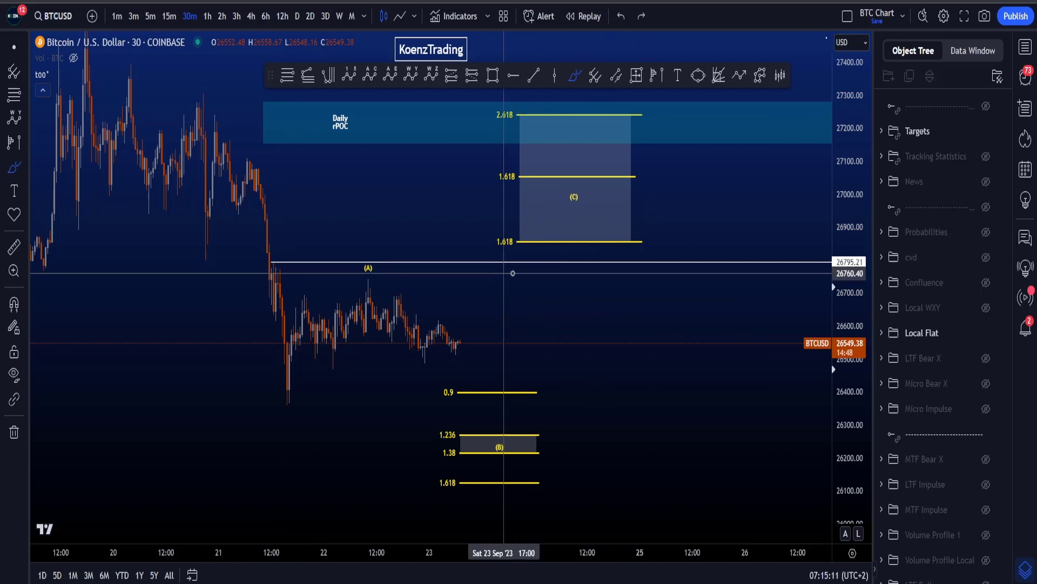
pyautogui.moveTo(554, 255)
pyautogui.mouseDown()
pyautogui.moveTo(544, 267)
pyautogui.moveTo(546, 257)
pyautogui.mouseUp()
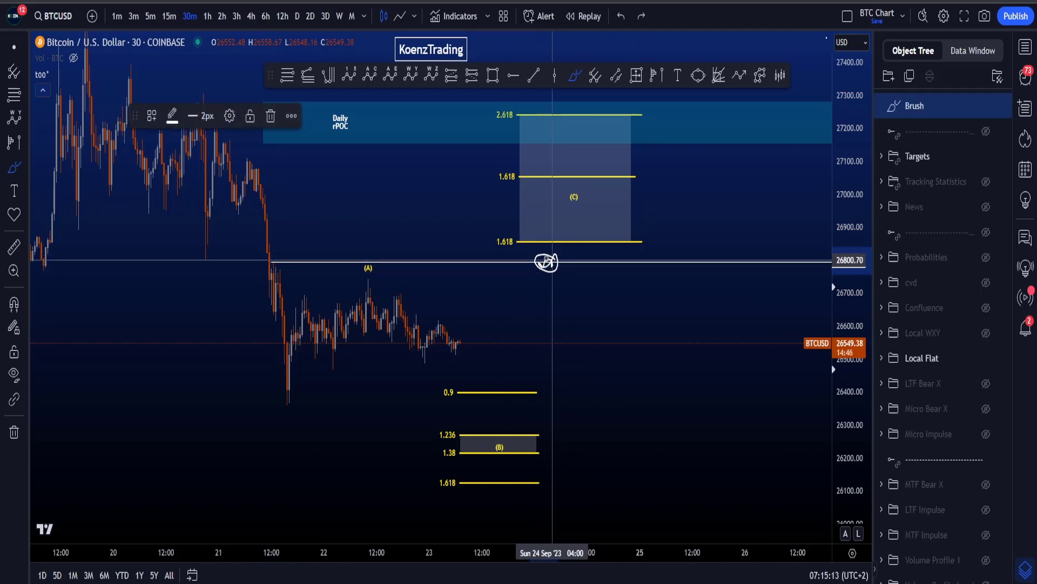
pyautogui.hotkey('ctrl', 'z')
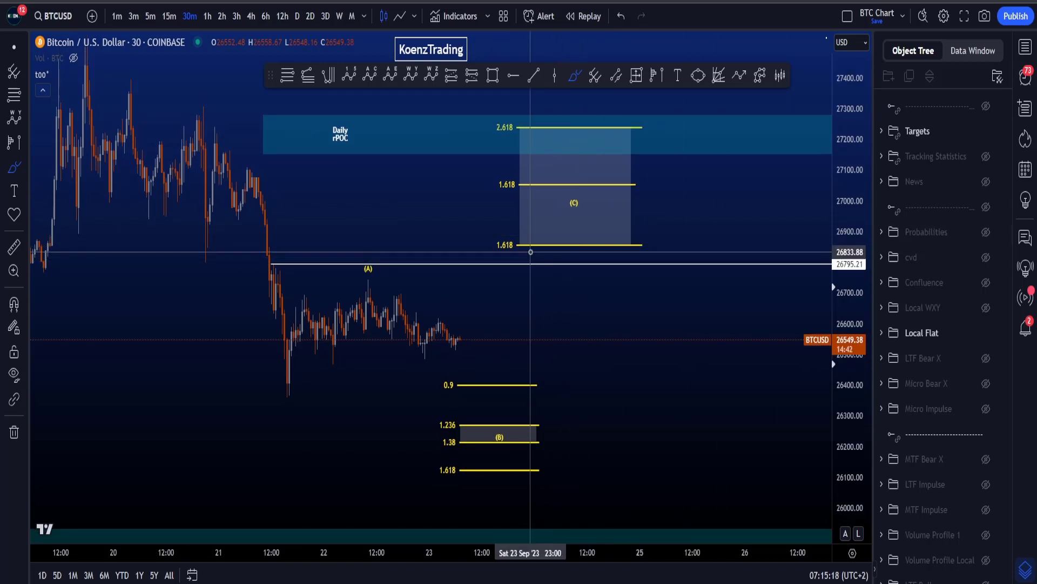
pyautogui.moveTo(534, 238)
pyautogui.mouseDown()
pyautogui.moveTo(513, 161)
pyautogui.moveTo(481, 211)
pyautogui.moveTo(535, 244)
pyautogui.mouseUp()
pyautogui.hotkey('ctrl', 'z')
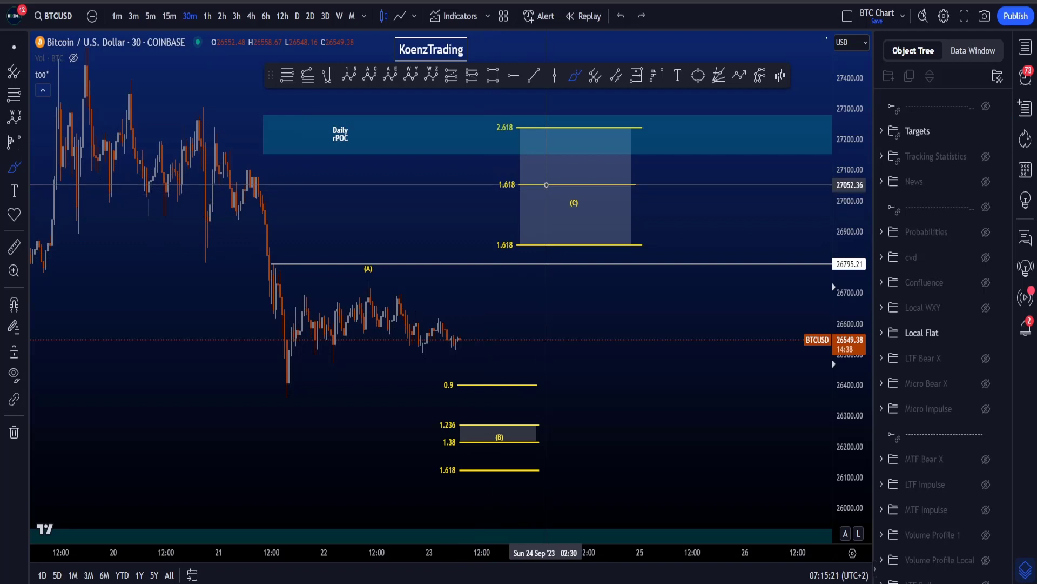
# Step: Outline the (B) target zone and circle its 1.236 level with the brush, undoing both marks
pyautogui.moveTo(432, 407)
pyautogui.mouseDown()
pyautogui.moveTo(454, 435)
pyautogui.moveTo(549, 446)
pyautogui.mouseUp()
pyautogui.hotkey('ctrl', 'z')
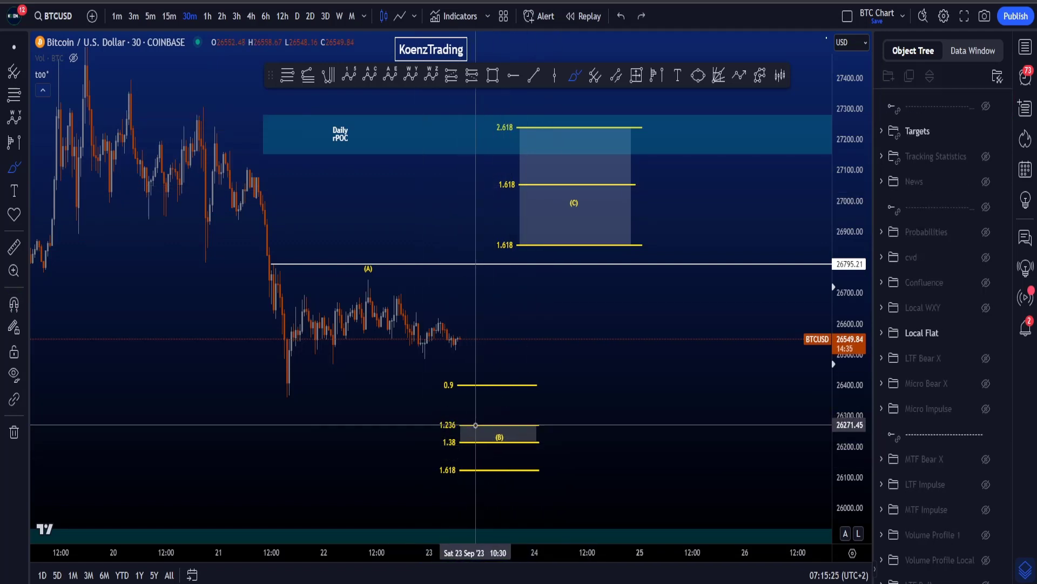
pyautogui.moveTo(455, 419)
pyautogui.mouseDown()
pyautogui.moveTo(462, 449)
pyautogui.moveTo(470, 423)
pyautogui.mouseUp()
pyautogui.hotkey('ctrl', 'z')
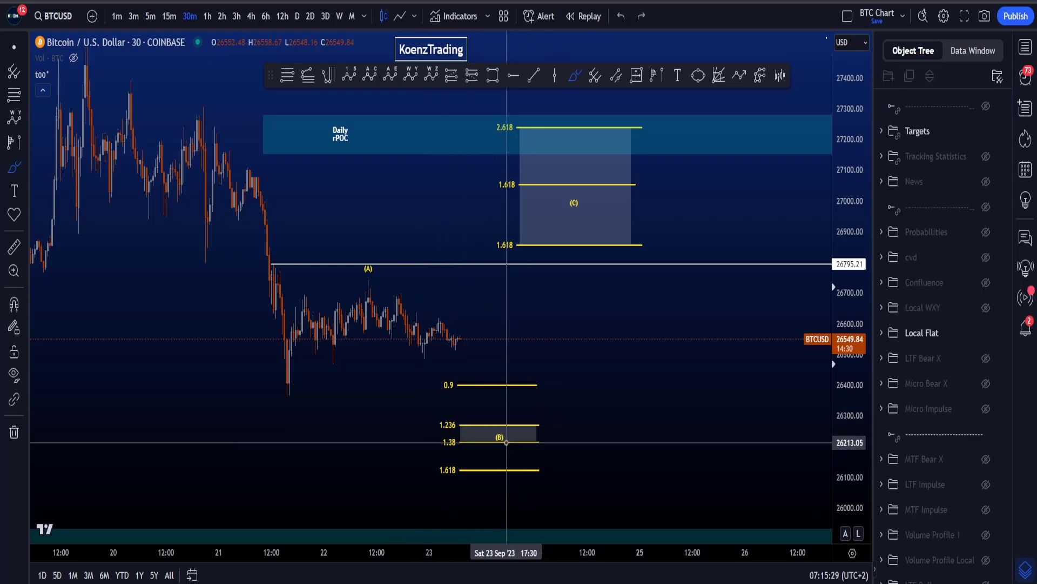
pyautogui.scroll(-3, 507, 442)
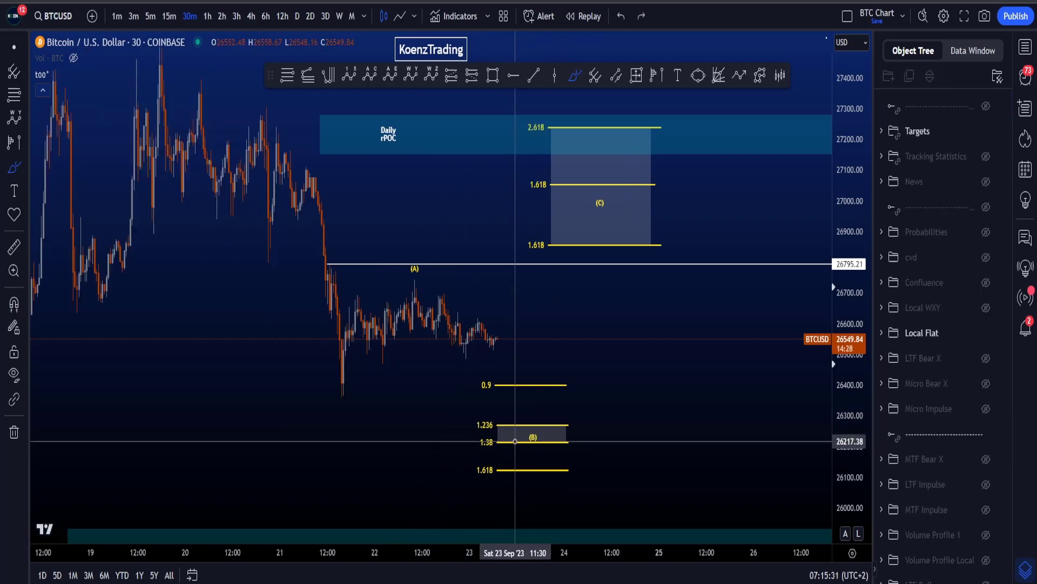
pyautogui.scroll(2, 522, 349)
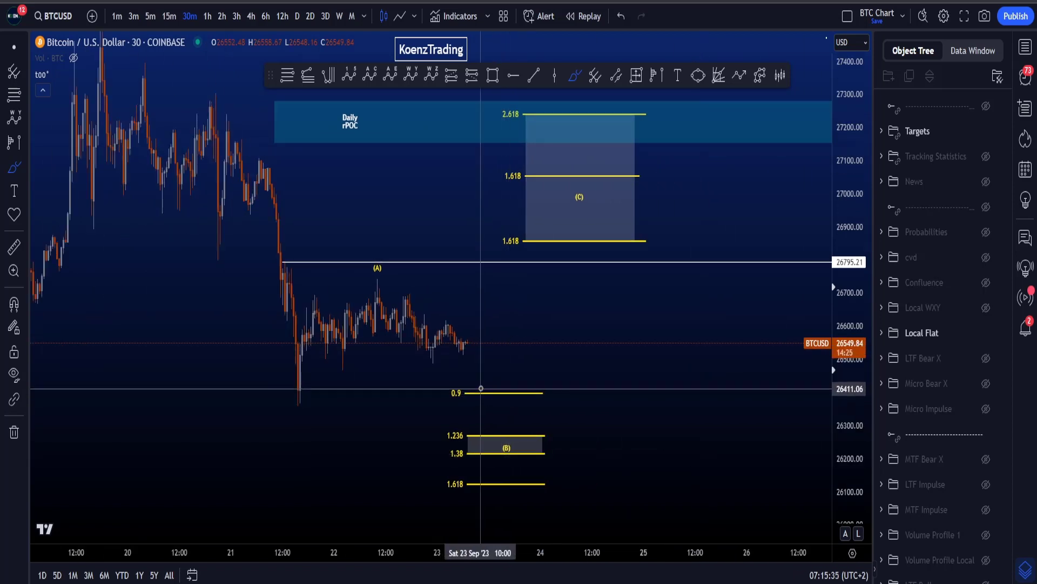
# Step: Brush a projected path dipping to the 0.9 level and rising to the lower edge of the (C) zone, undoing the strokes
pyautogui.moveTo(464, 378)
pyautogui.mouseDown()
pyautogui.moveTo(430, 398)
pyautogui.moveTo(566, 403)
pyautogui.moveTo(475, 381)
pyautogui.moveTo(488, 396)
pyautogui.moveTo(532, 355)
pyautogui.moveTo(577, 243)
pyautogui.mouseUp()
pyautogui.hotkey('ctrl', 'z')
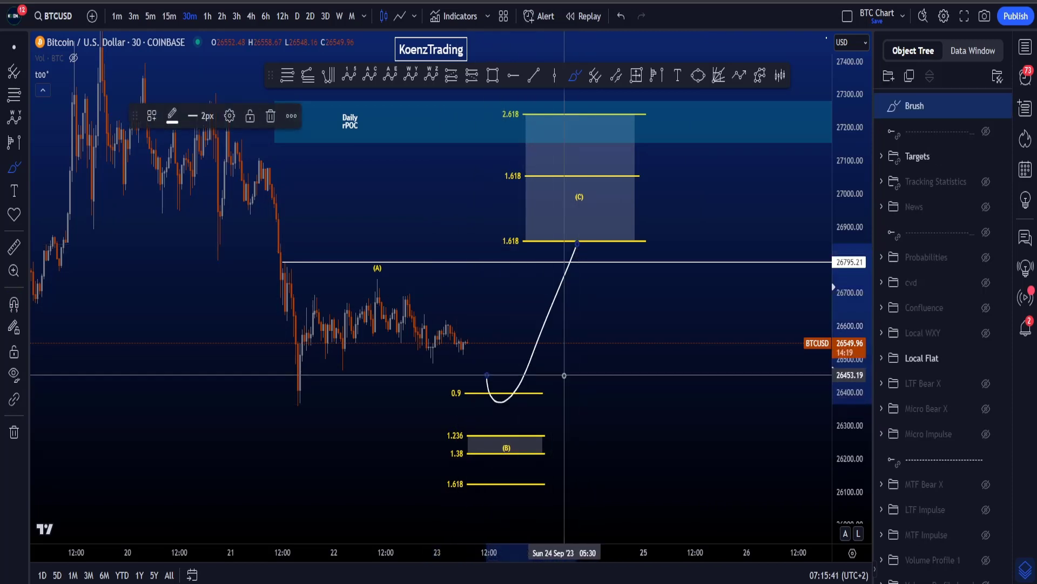
pyautogui.hotkey('ctrl', 'z')
pyautogui.moveTo(465, 381)
pyautogui.mouseDown()
pyautogui.moveTo(443, 403)
pyautogui.moveTo(466, 378)
pyautogui.mouseUp()
pyautogui.hotkey('ctrl', 'z')
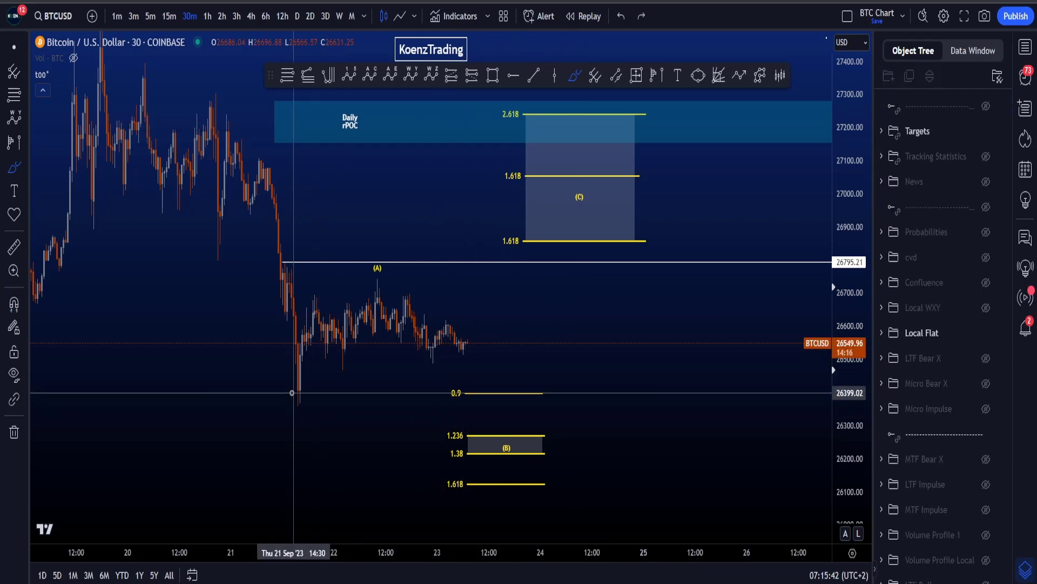
# Step: Brush the full flat path from the low through (A) and the (B) zone up to (C), circle the (B) zone, and undo both marks
pyautogui.moveTo(297, 389)
pyautogui.mouseDown()
pyautogui.moveTo(372, 278)
pyautogui.moveTo(424, 343)
pyautogui.moveTo(519, 392)
pyautogui.moveTo(584, 236)
pyautogui.mouseUp()
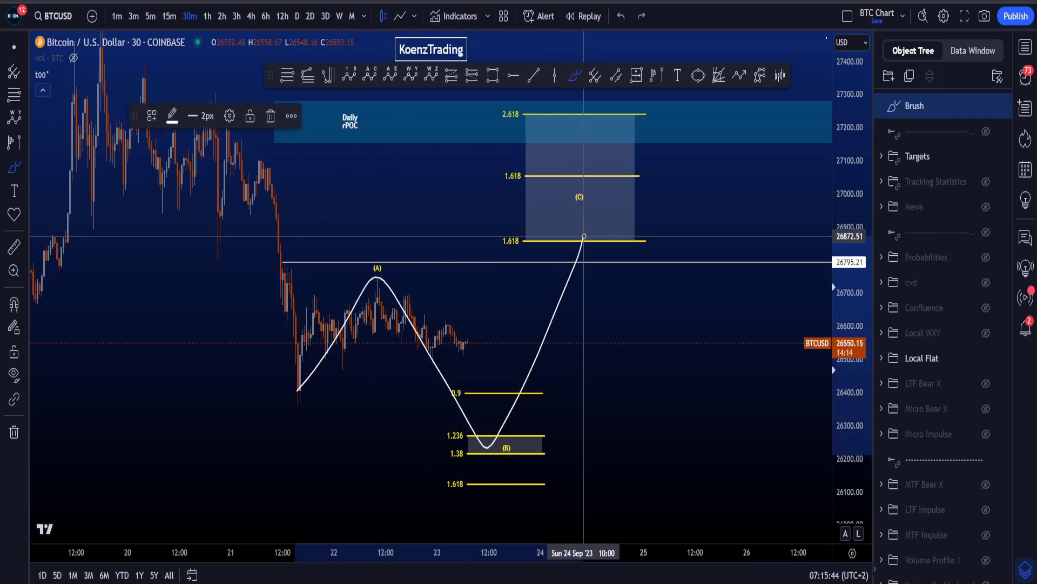
pyautogui.hotkey('ctrl', 'z')
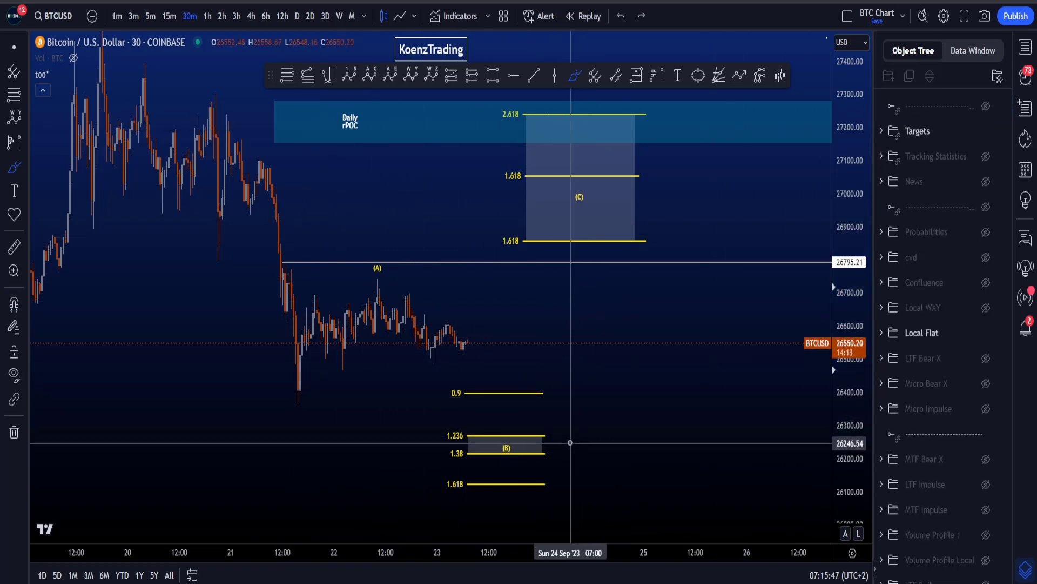
pyautogui.moveTo(570, 443)
pyautogui.mouseDown()
pyautogui.moveTo(436, 432)
pyautogui.moveTo(561, 461)
pyautogui.mouseUp()
pyautogui.hotkey('ctrl', 'z')
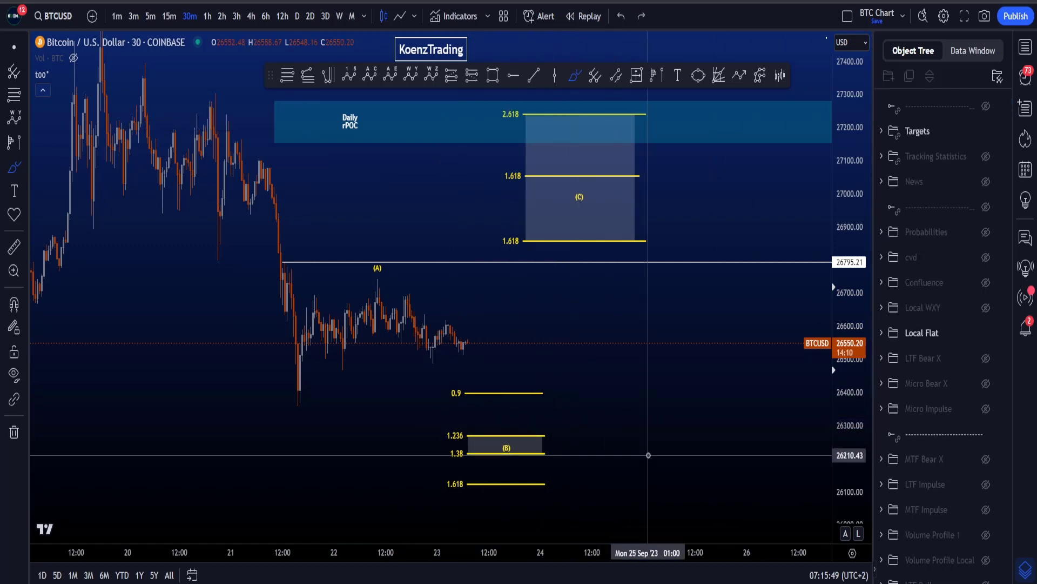
# Step: Show the Confluence drawings and circle the current price at the Daily level, undoing the mark
pyautogui.scroll(-3, 648, 455)
pyautogui.click(987, 282)
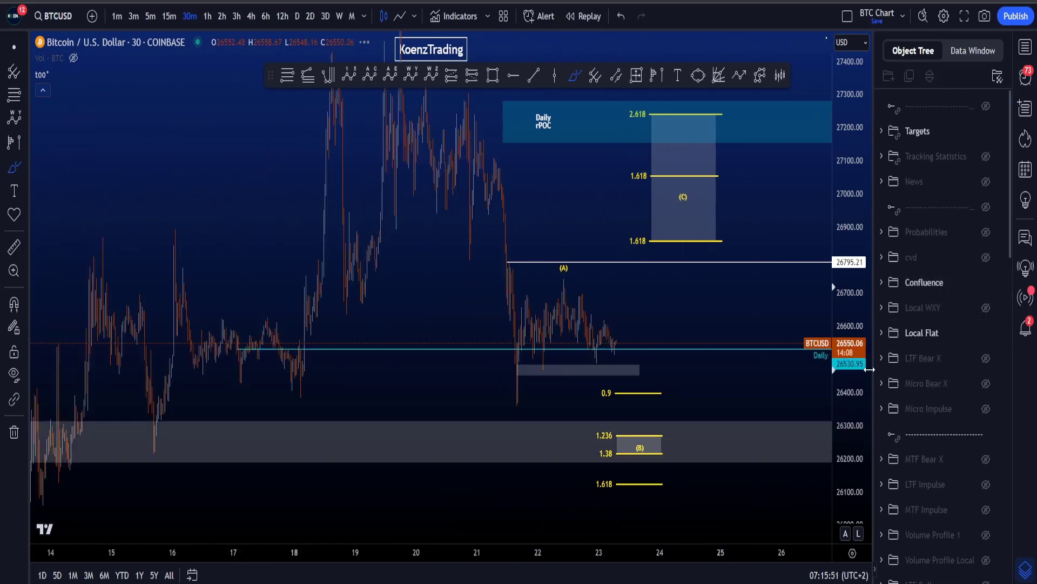
pyautogui.scroll(2, 725, 430)
pyautogui.moveTo(851, 476); pyautogui.dragTo(849, 395)
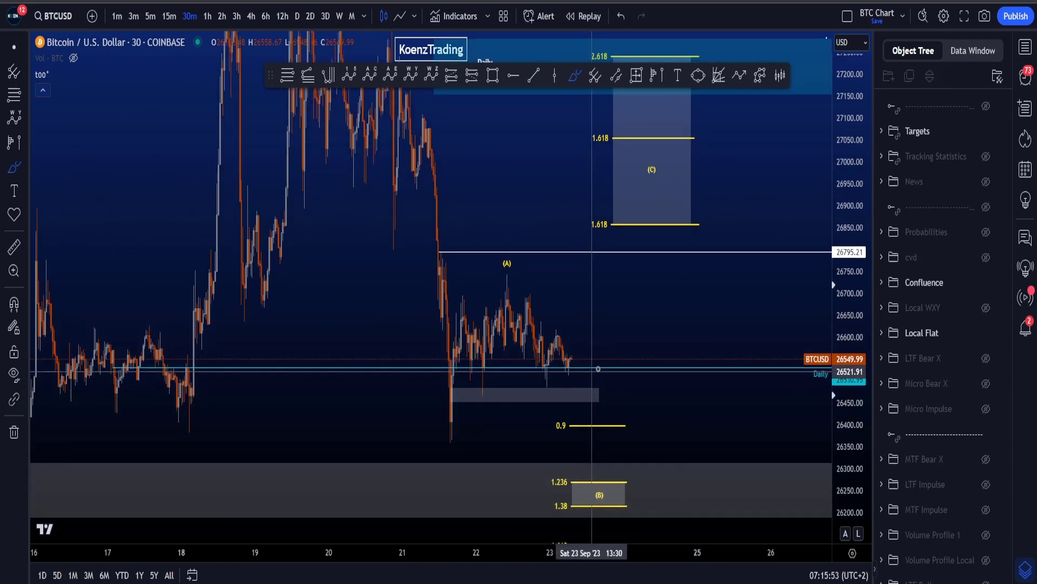
pyautogui.moveTo(598, 359)
pyautogui.mouseDown()
pyautogui.moveTo(441, 368)
pyautogui.moveTo(554, 351)
pyautogui.mouseUp()
pyautogui.hotkey('ctrl', 'z')
pyautogui.moveTo(843, 389); pyautogui.dragTo(843, 476)
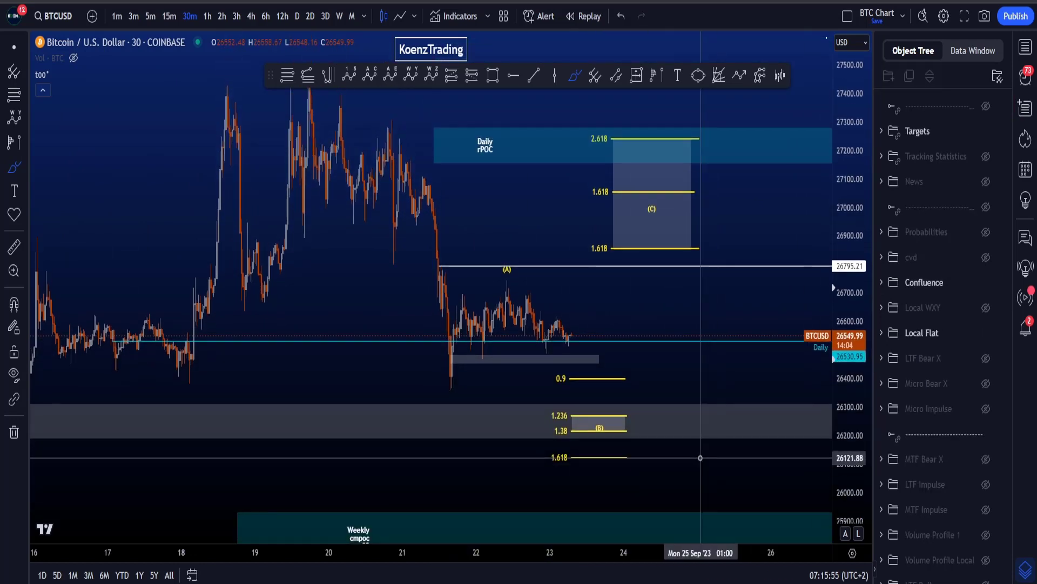
# Step: Circle the grey confluence zone around the (B) target with the brush and undo the mark
pyautogui.scroll(-2, 699, 456)
pyautogui.moveTo(674, 407)
pyautogui.mouseDown()
pyautogui.moveTo(514, 438)
pyautogui.moveTo(699, 414)
pyautogui.mouseUp()
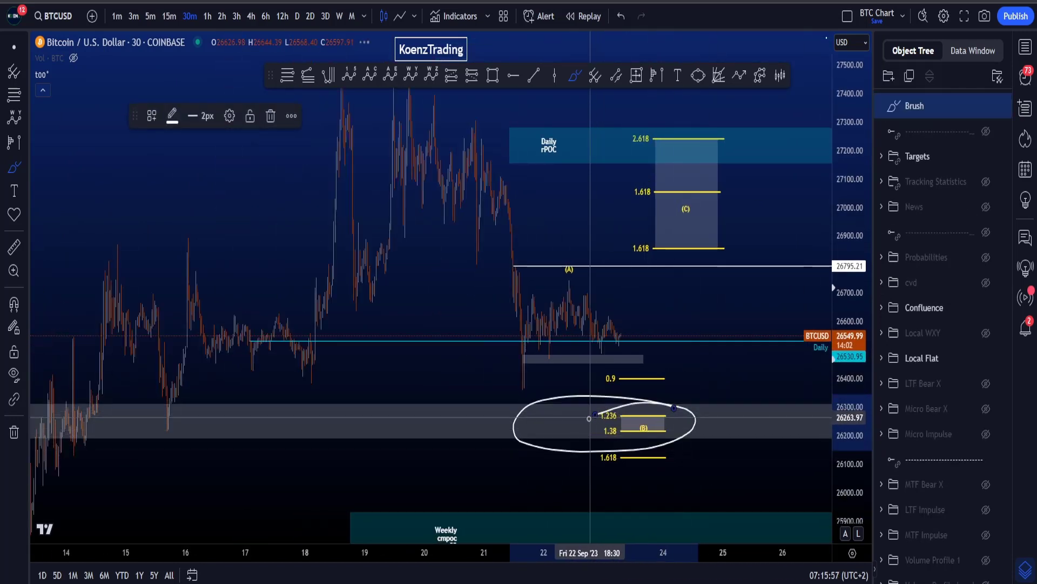
pyautogui.hotkey('ctrl', 'z')
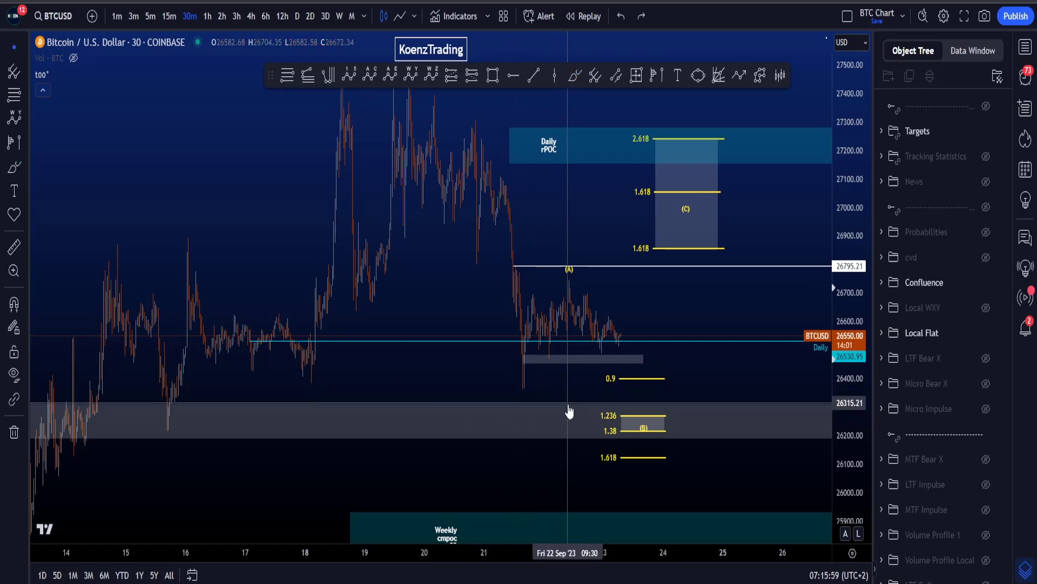
# Step: Select the grey confluence zone around (B) and switch the chart to the 4h timeframe
pyautogui.click(570, 411)
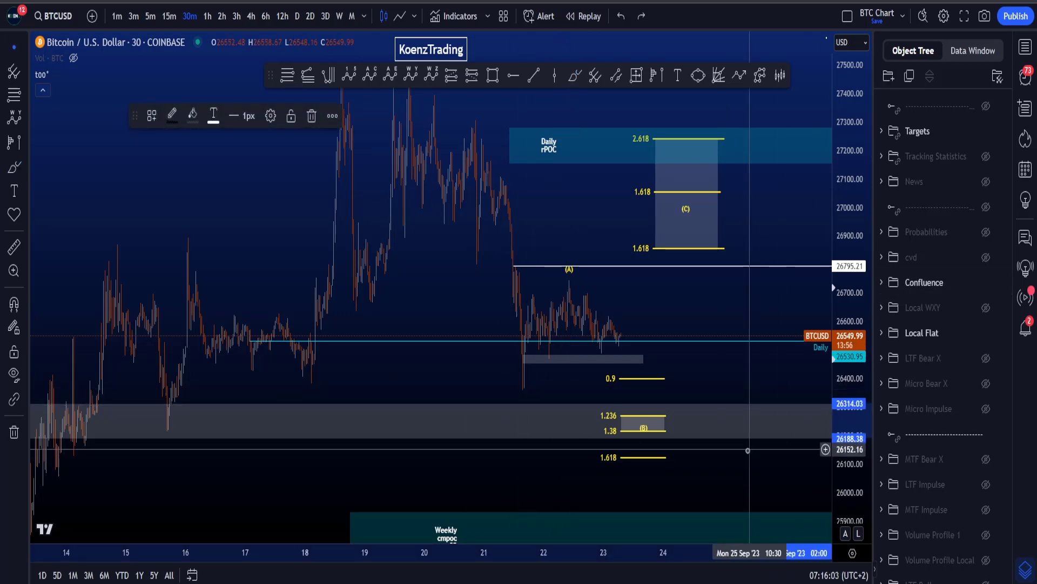
pyautogui.click(251, 18)
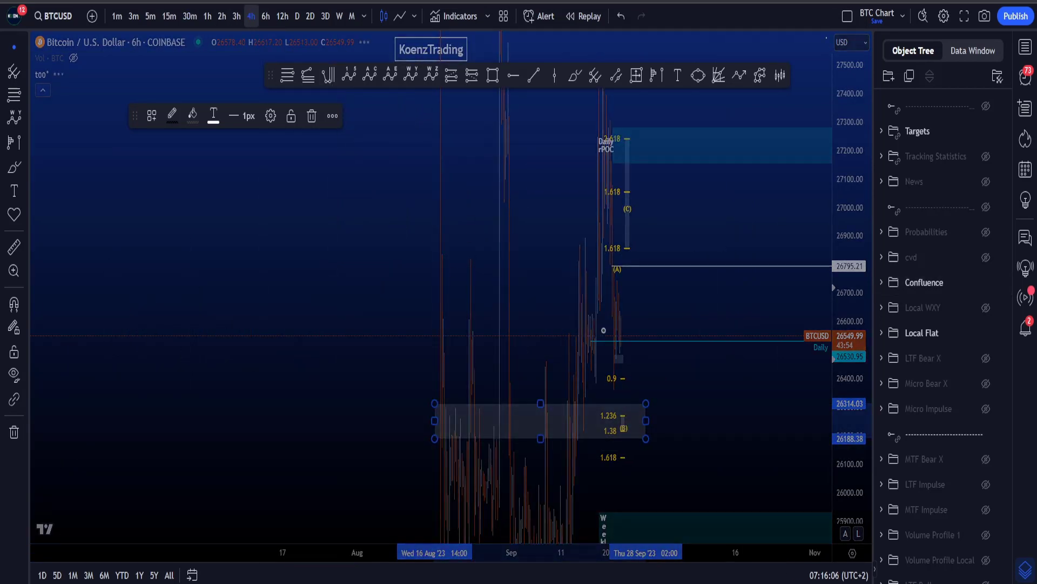
pyautogui.scroll(3, 464, 367)
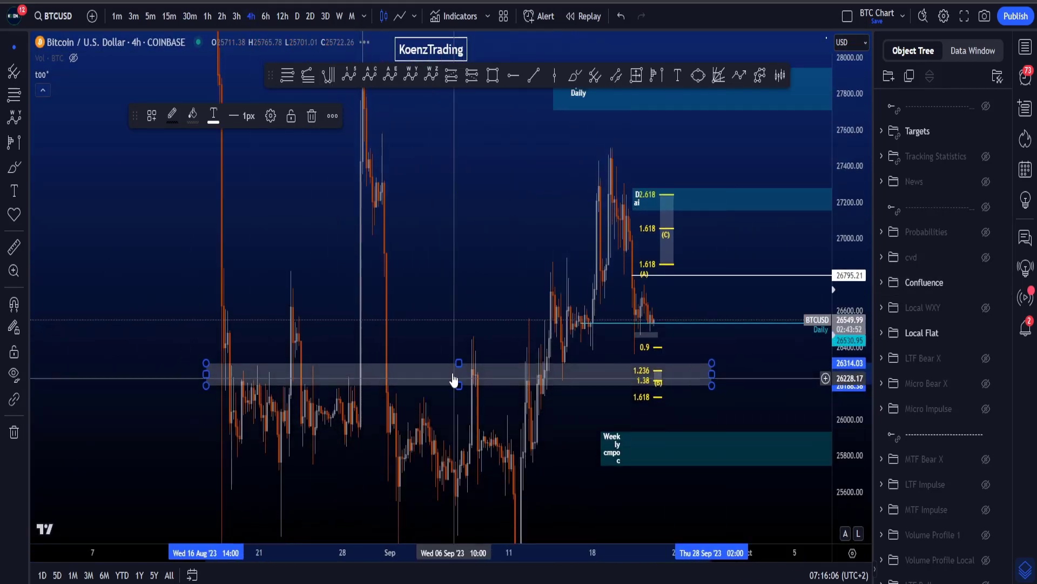
# Step: Circle the August price reactions along the grey zone and brush the late-August drop through it, undoing the marks
pyautogui.click(570, 78)
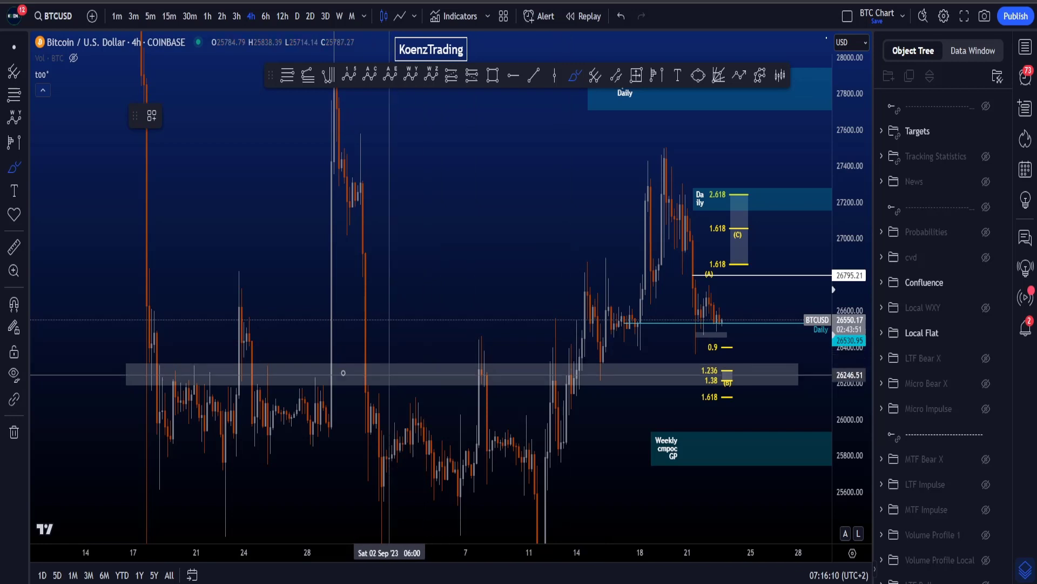
pyautogui.moveTo(160, 359); pyautogui.dragTo(114, 378)
pyautogui.moveTo(158, 352); pyautogui.dragTo(238, 378)
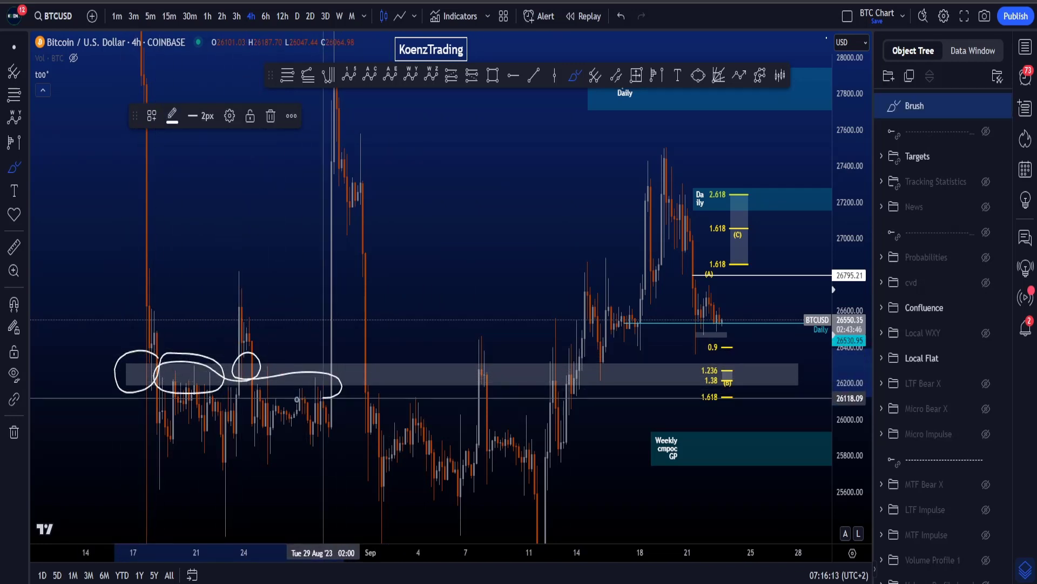
pyautogui.hotkey('ctrl', 'z')
pyautogui.moveTo(366, 241)
pyautogui.mouseDown()
pyautogui.moveTo(374, 346)
pyautogui.moveTo(308, 138)
pyautogui.moveTo(323, 389)
pyautogui.mouseUp()
pyautogui.hotkey('ctrl', 'z')
# Step: Mark the early and mid-September touches of the grey zone with the brush, undoing each stroke
pyautogui.scroll(-2, 411, 371)
pyautogui.moveTo(467, 366); pyautogui.dragTo(423, 373)
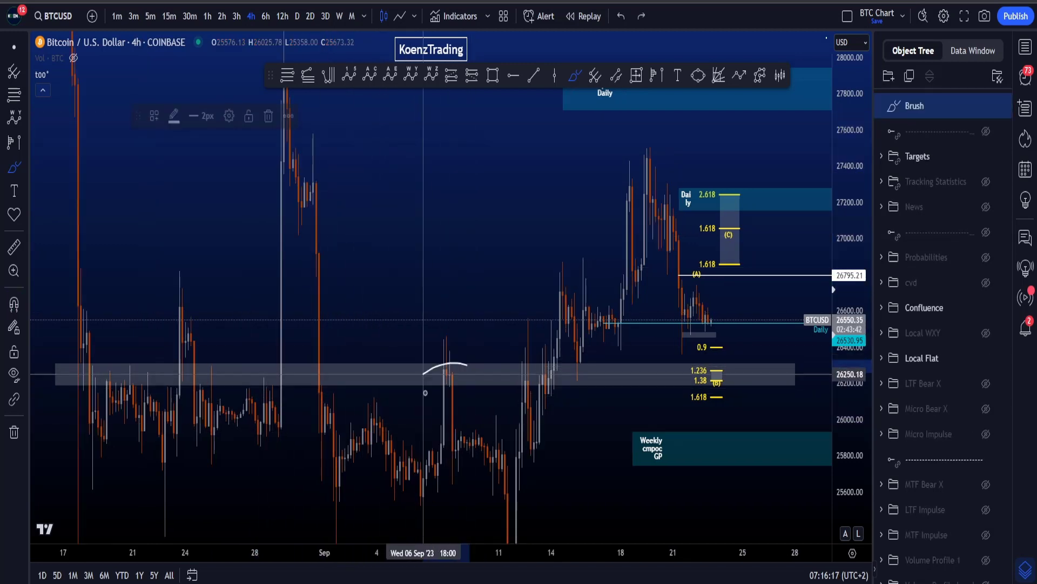
pyautogui.hotkey('ctrl', 'z')
pyautogui.moveTo(547, 367); pyautogui.dragTo(537, 398)
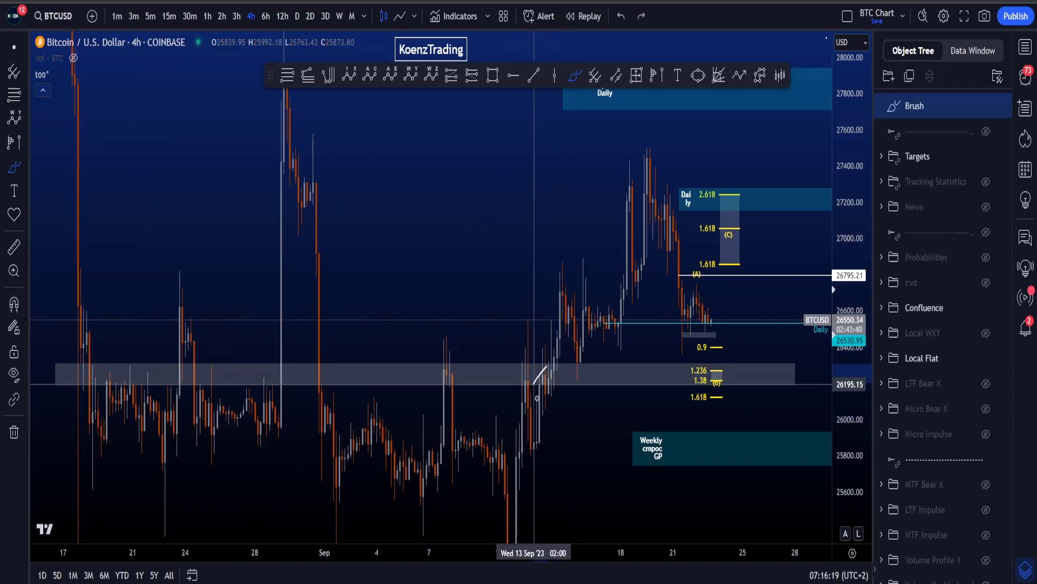
pyautogui.hotkey('ctrl', 'z')
pyautogui.moveTo(541, 348)
pyautogui.mouseDown()
pyautogui.moveTo(591, 368)
pyautogui.moveTo(574, 373)
pyautogui.mouseUp()
pyautogui.hotkey('ctrl', 'z')
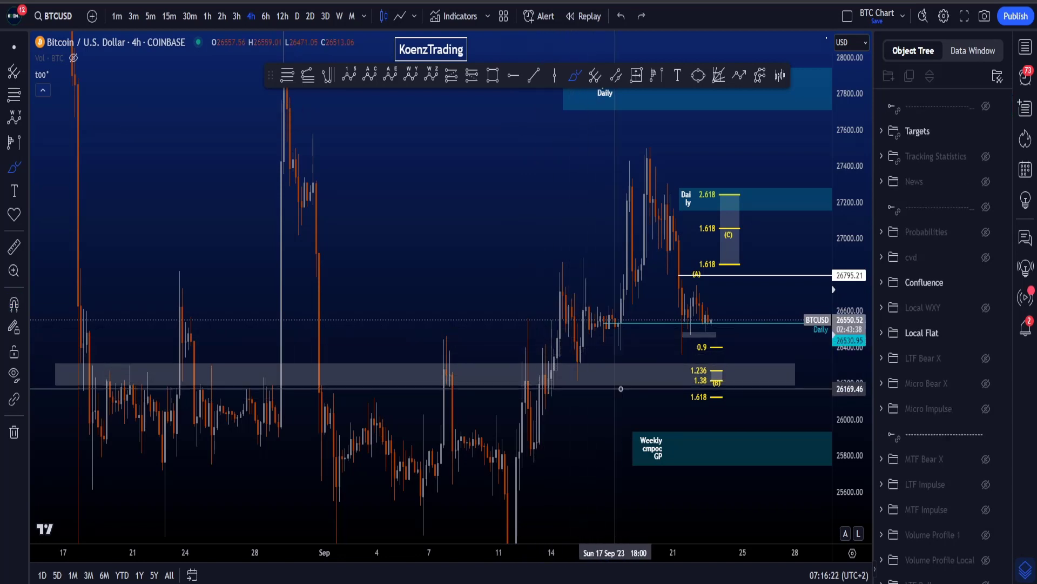
# Step: Circle the (B) target inside the grey zone on the 4h chart and undo the mark
pyautogui.scroll(2, 640, 390)
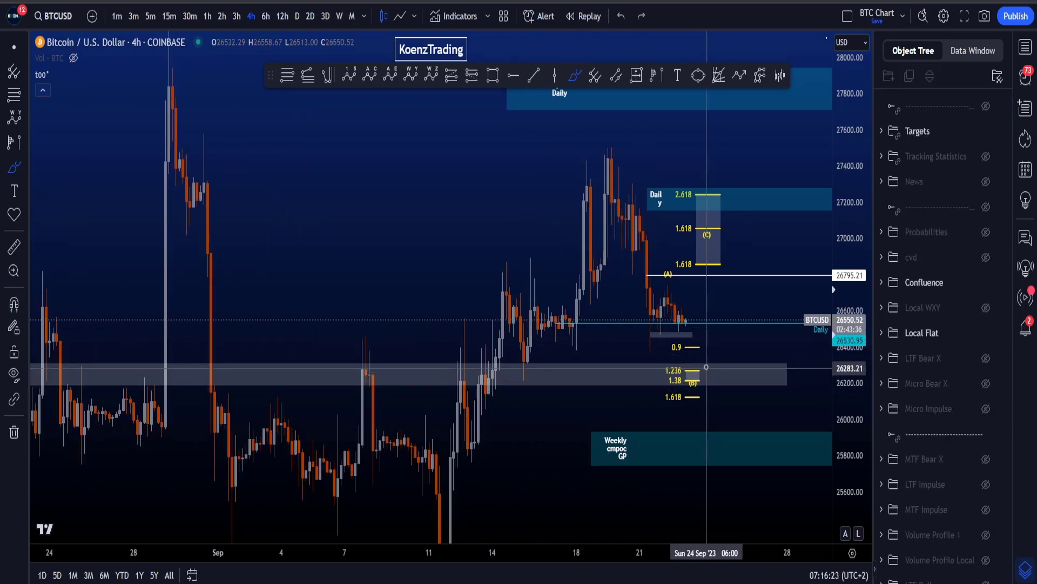
pyautogui.moveTo(706, 367)
pyautogui.mouseDown()
pyautogui.moveTo(661, 377)
pyautogui.moveTo(709, 376)
pyautogui.mouseUp()
pyautogui.hotkey('ctrl', 'z')
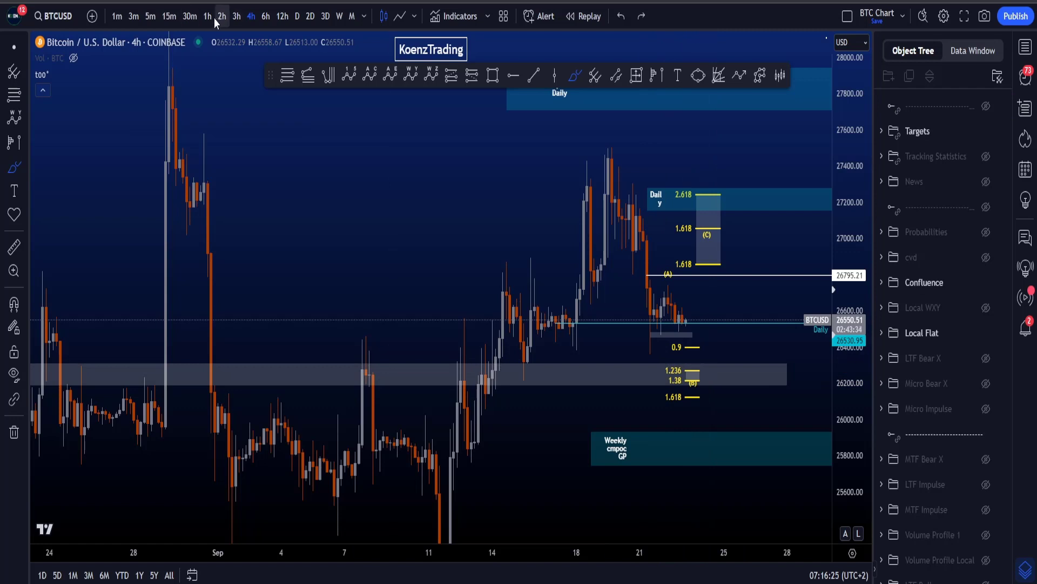
# Step: Switch the chart to the 1h timeframe and frame the latest candles together with the (B) target levels
pyautogui.moveTo(847, 488); pyautogui.dragTo(842, 185)
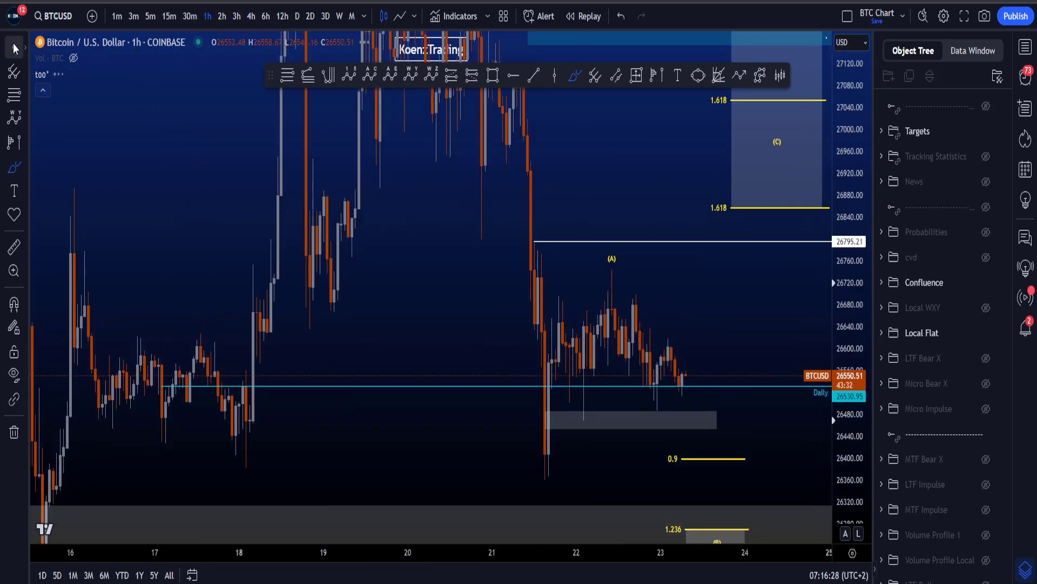
pyautogui.press('Escape')
pyautogui.moveTo(770, 447)
pyautogui.mouseDown()
pyautogui.moveTo(718, 413)
pyautogui.moveTo(628, 388)
pyautogui.mouseUp()
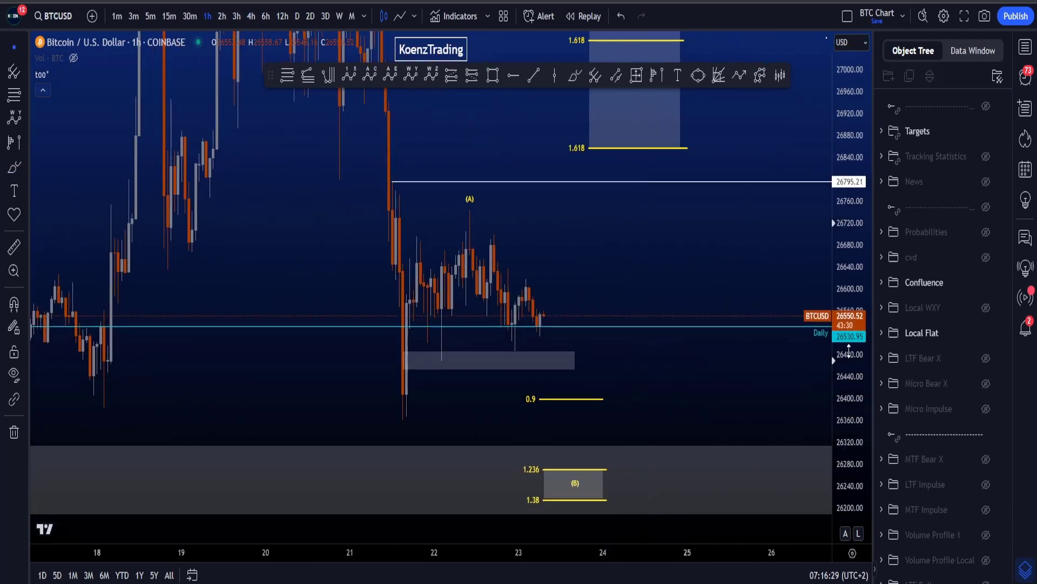
pyautogui.moveTo(847, 341); pyautogui.dragTo(848, 383)
# Step: Brush beside the Daily level and along the sideways consolidation below (A), removing both strokes
pyautogui.click(575, 75)
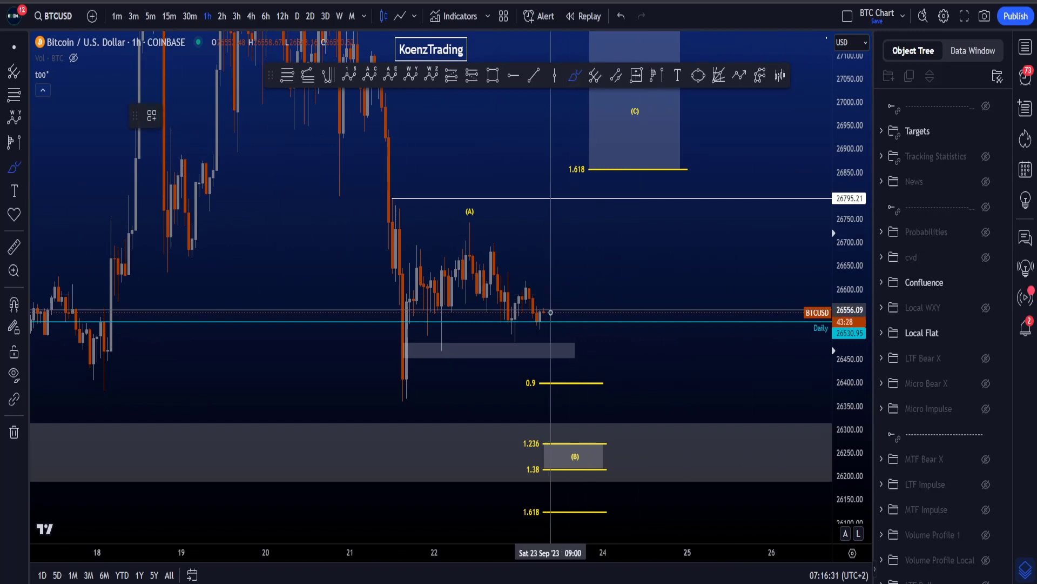
pyautogui.moveTo(749, 327)
pyautogui.mouseDown()
pyautogui.moveTo(510, 330)
pyautogui.moveTo(575, 330)
pyautogui.mouseUp()
pyautogui.hotkey('ctrl', 'z')
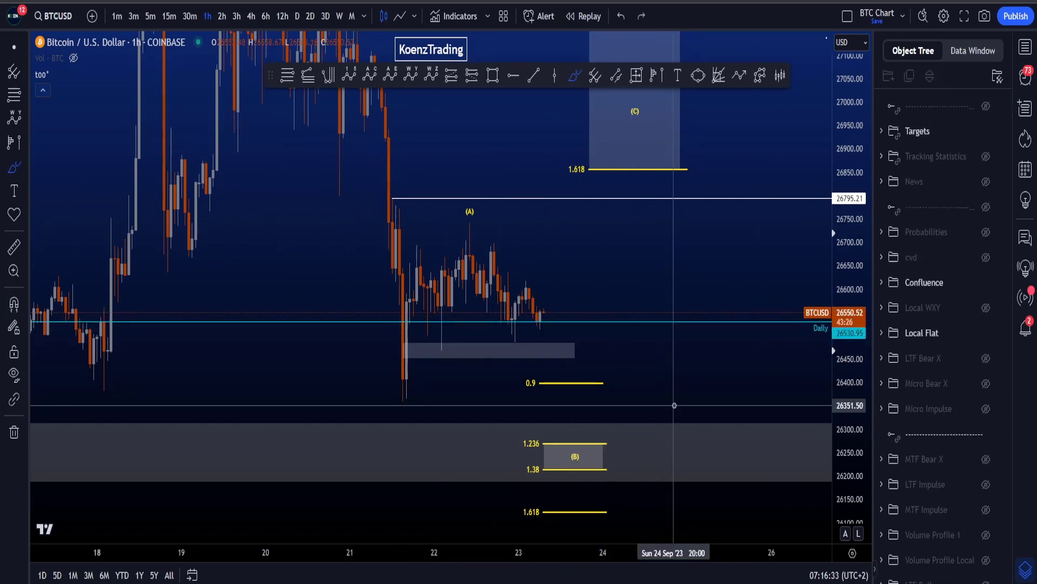
pyautogui.moveTo(424, 294)
pyautogui.mouseDown()
pyautogui.moveTo(497, 298)
pyautogui.moveTo(543, 319)
pyautogui.mouseUp()
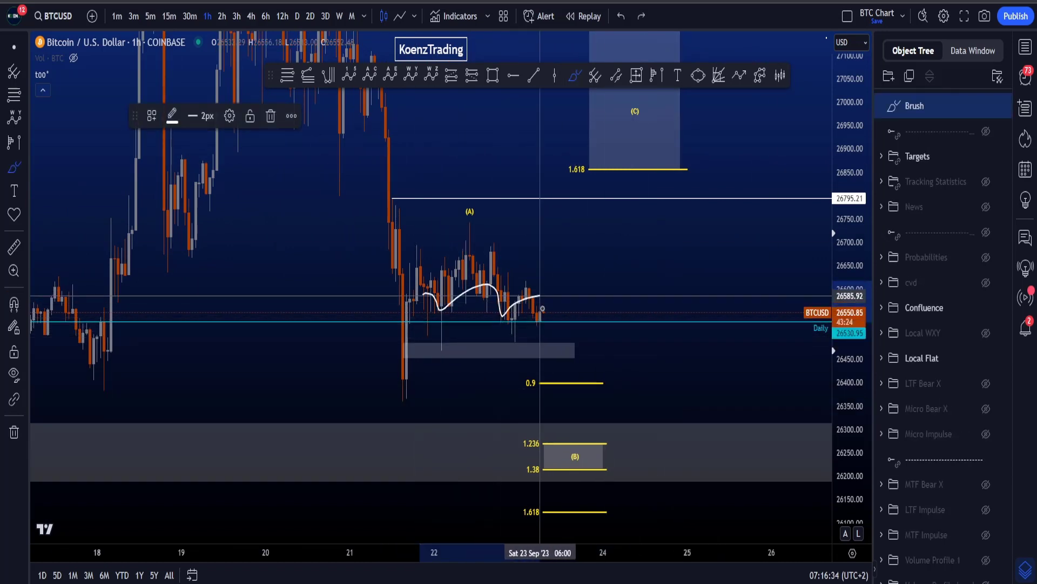
pyautogui.press('Delete')
# Step: Hide the Local Flat and Confluence drawings and show the Local WXY count
pyautogui.click(986, 333)
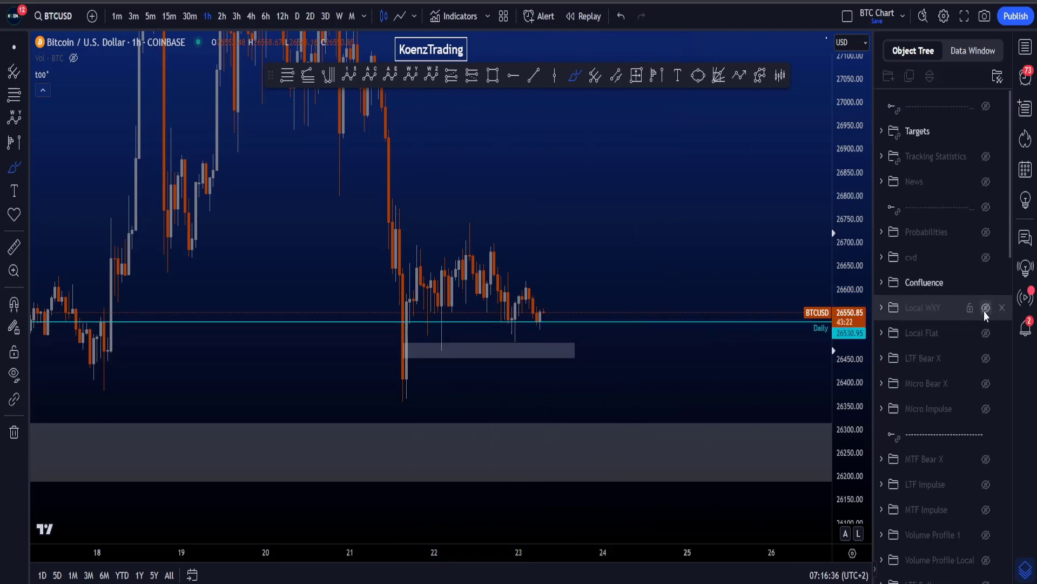
pyautogui.click(986, 308)
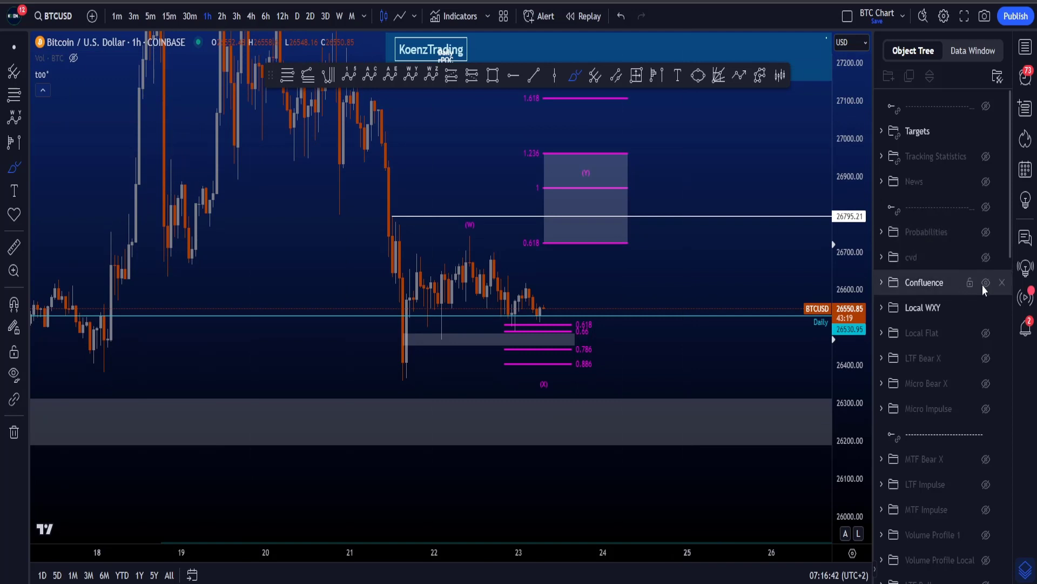
pyautogui.click(986, 282)
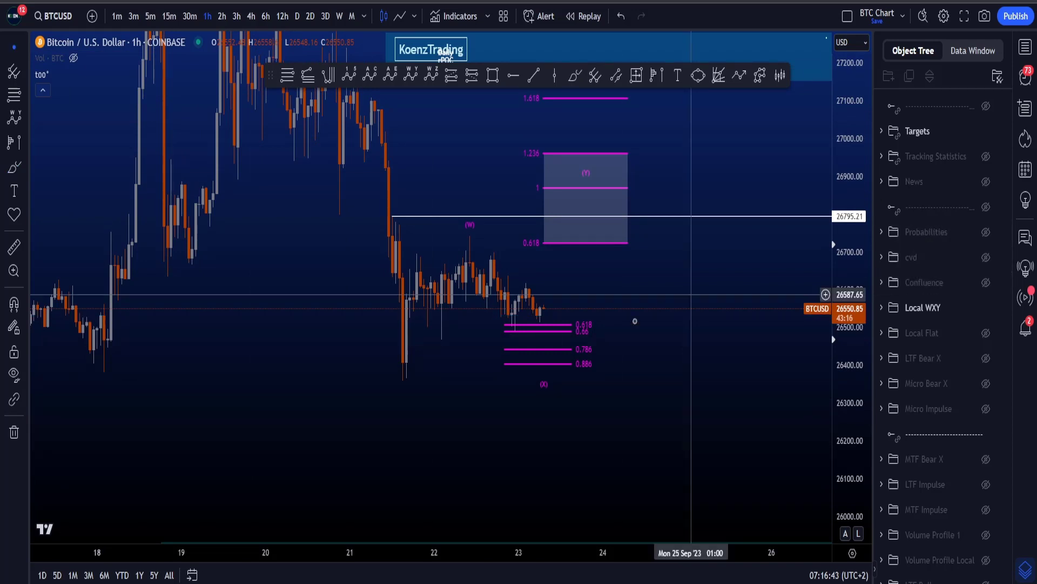
# Step: Brush the Local WXY path from the low towards the (Y) target zone and undo the stroke
pyautogui.scroll(2, 550, 230)
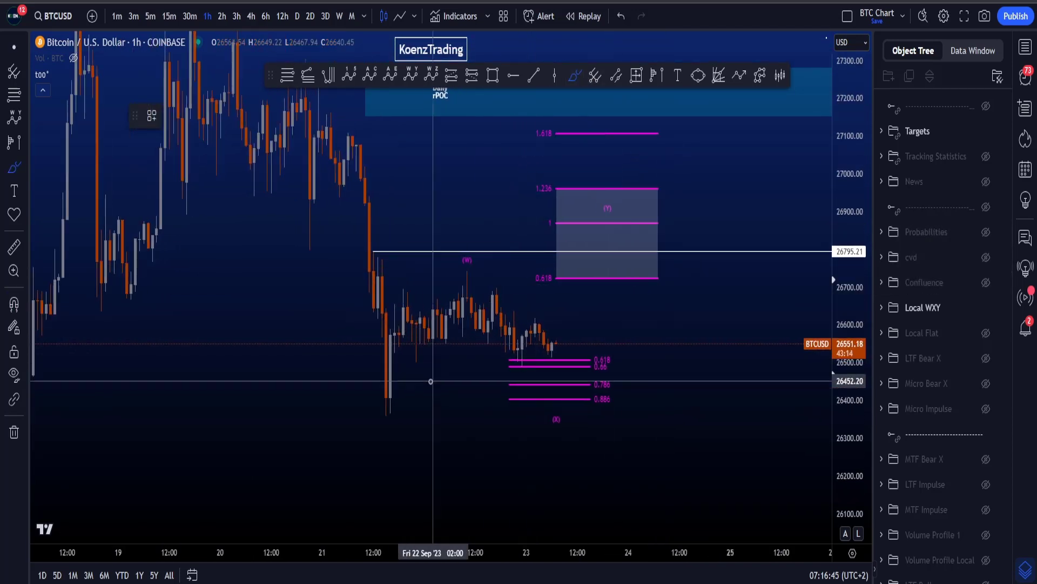
pyautogui.moveTo(387, 390)
pyautogui.mouseDown()
pyautogui.moveTo(479, 260)
pyautogui.moveTo(546, 413)
pyautogui.moveTo(566, 404)
pyautogui.moveTo(607, 341)
pyautogui.moveTo(599, 244)
pyautogui.mouseUp()
pyautogui.hotkey('ctrl', 'z')
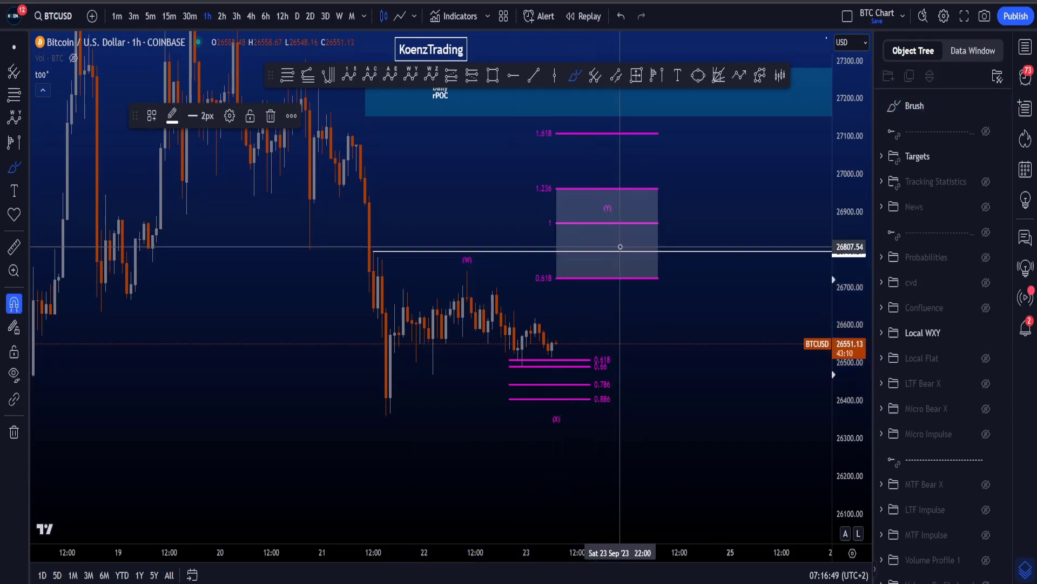
# Step: Switch the Local WXY chart to the 30m timeframe, undoing a stray brush mark
pyautogui.scroll(1, 633, 258)
pyautogui.click(189, 16)
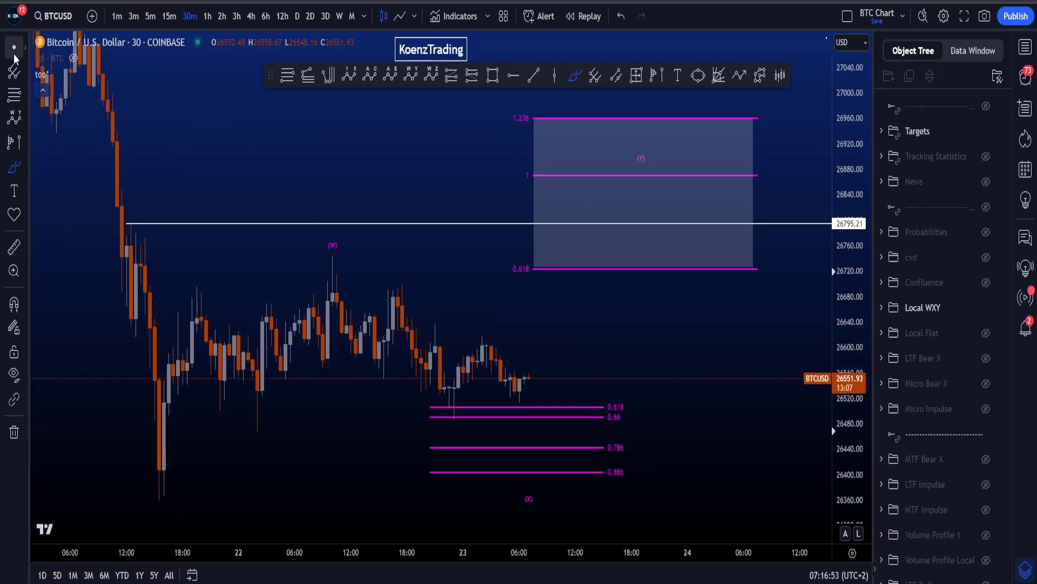
pyautogui.moveTo(728, 441); pyautogui.dragTo(729, 431)
pyautogui.hotkey('ctrl', 'z')
pyautogui.hotkey('ctrl', 'z')
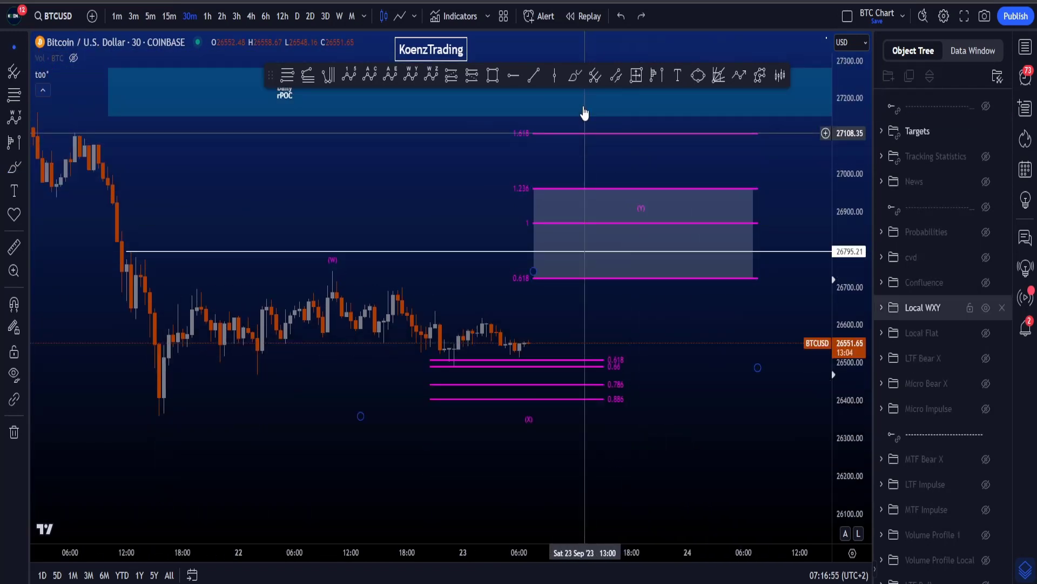
# Step: Circle the (X) retracement levels 0.618 and 0.66, then the 0.886 level, removing both marks
pyautogui.moveTo(634, 358)
pyautogui.mouseDown()
pyautogui.moveTo(589, 345)
pyautogui.moveTo(590, 379)
pyautogui.moveTo(634, 358)
pyautogui.mouseUp()
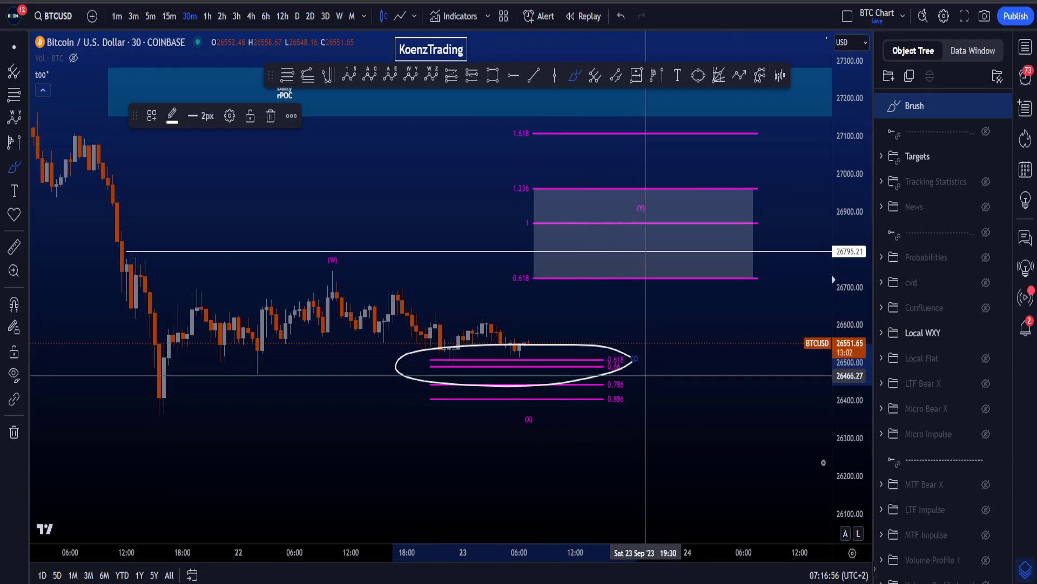
pyautogui.hotkey('ctrl', 'z')
pyautogui.moveTo(846, 494); pyautogui.dragTo(846, 424)
pyautogui.moveTo(635, 443); pyautogui.dragTo(630, 436)
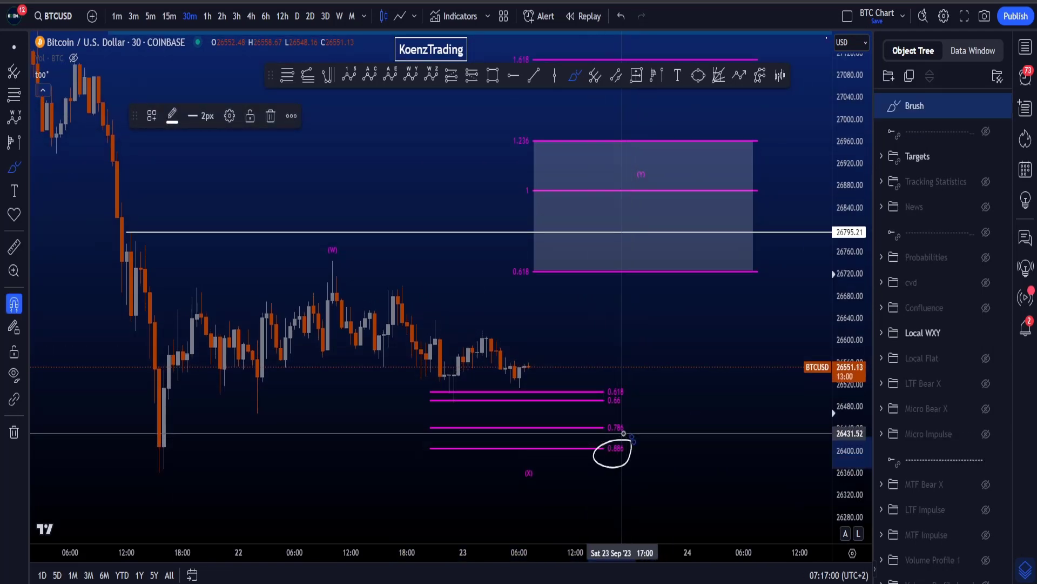
pyautogui.press('Delete')
pyautogui.scroll(-2, 659, 449)
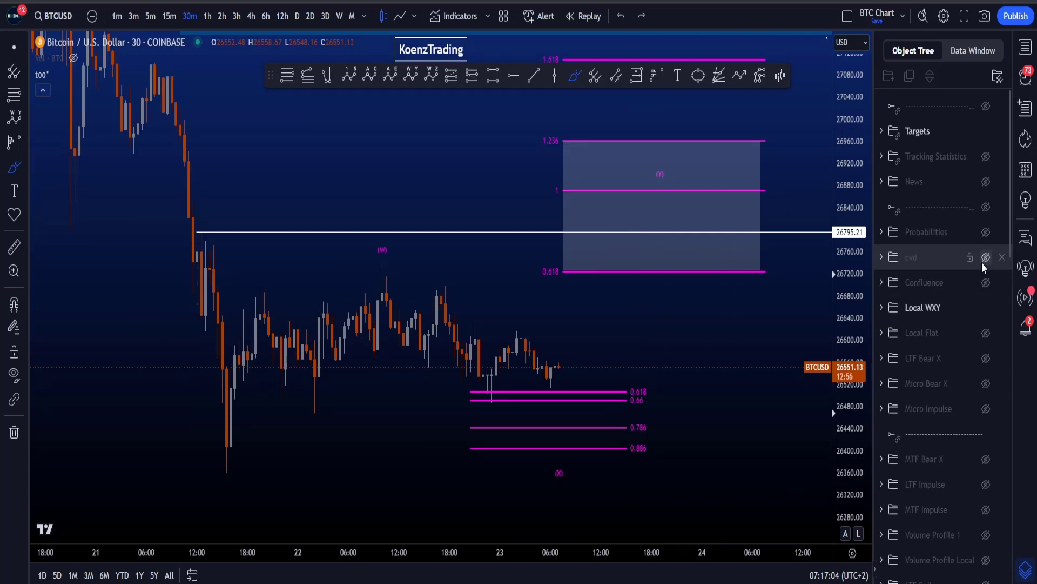
# Step: Show the Confluence drawings, then circle the recent lows on the Daily level and remove the mark
pyautogui.click(985, 282)
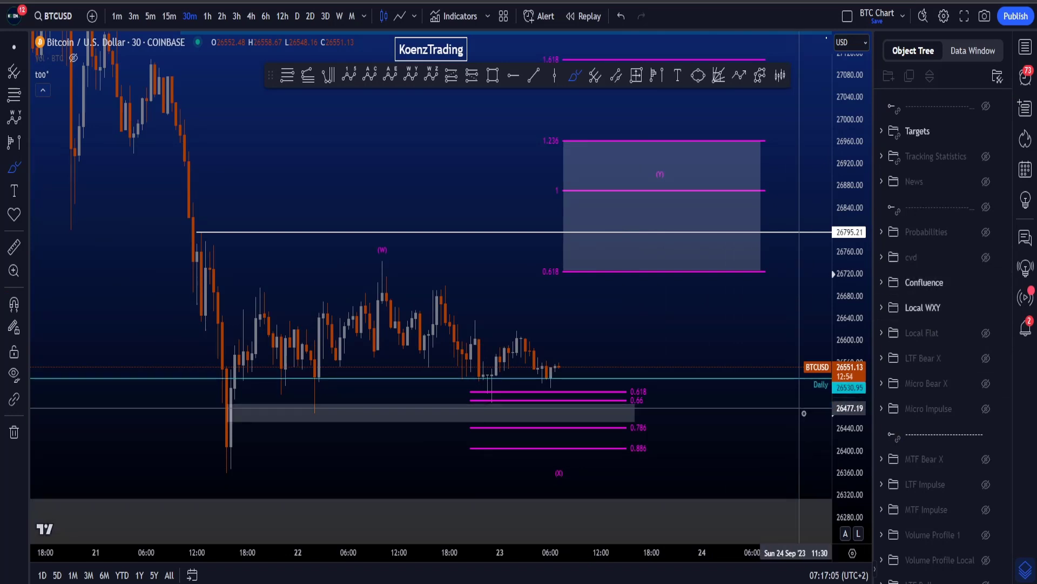
pyautogui.moveTo(844, 452); pyautogui.dragTo(845, 434)
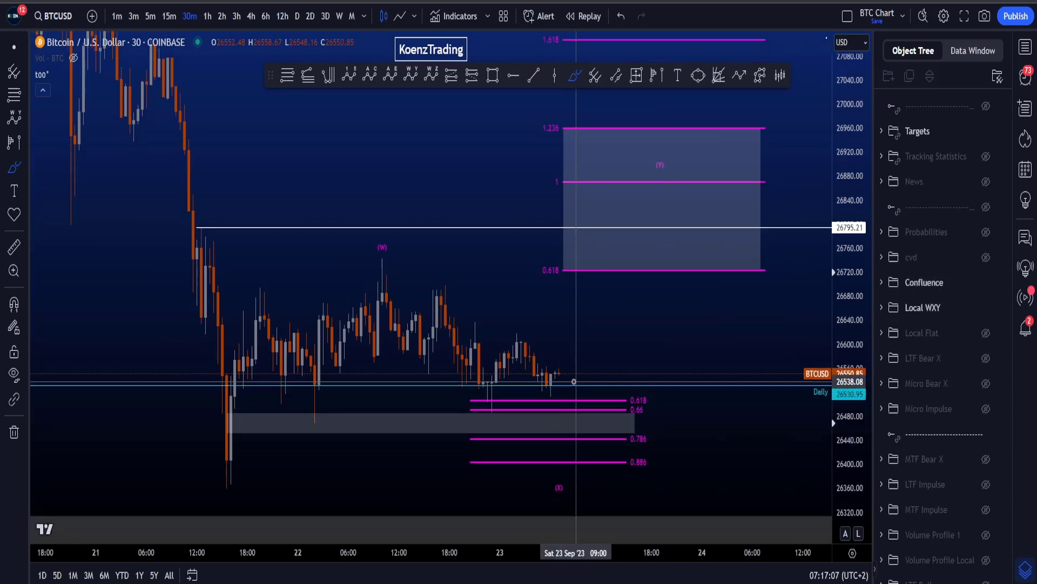
pyautogui.moveTo(570, 380)
pyautogui.mouseDown()
pyautogui.moveTo(463, 405)
pyautogui.moveTo(549, 371)
pyautogui.moveTo(581, 379)
pyautogui.moveTo(489, 368)
pyautogui.moveTo(564, 383)
pyautogui.mouseUp()
pyautogui.hotkey('ctrl', 'z')
pyautogui.hotkey('ctrl', 'z')
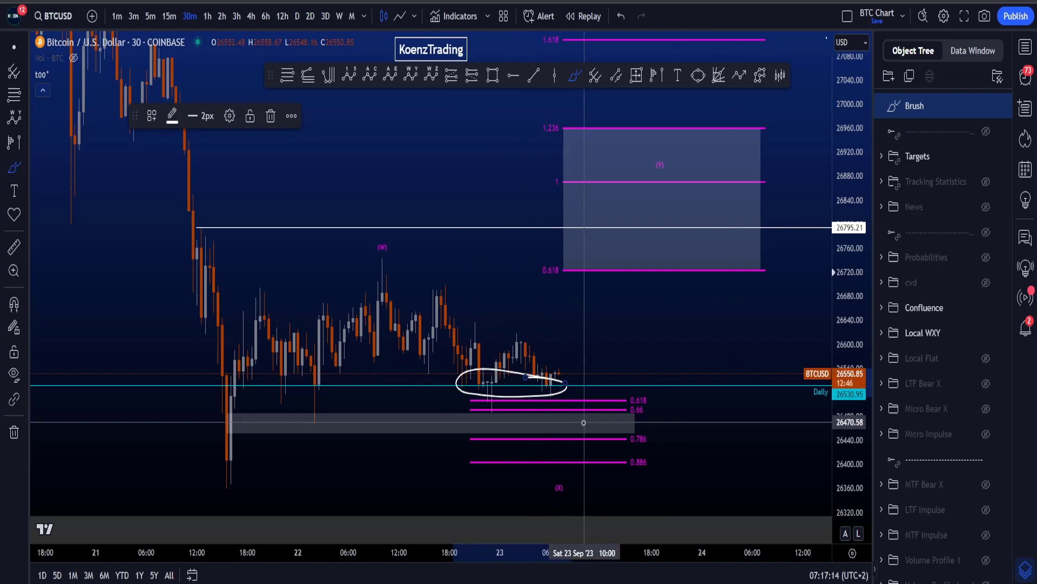
pyautogui.hotkey('ctrl', 'z')
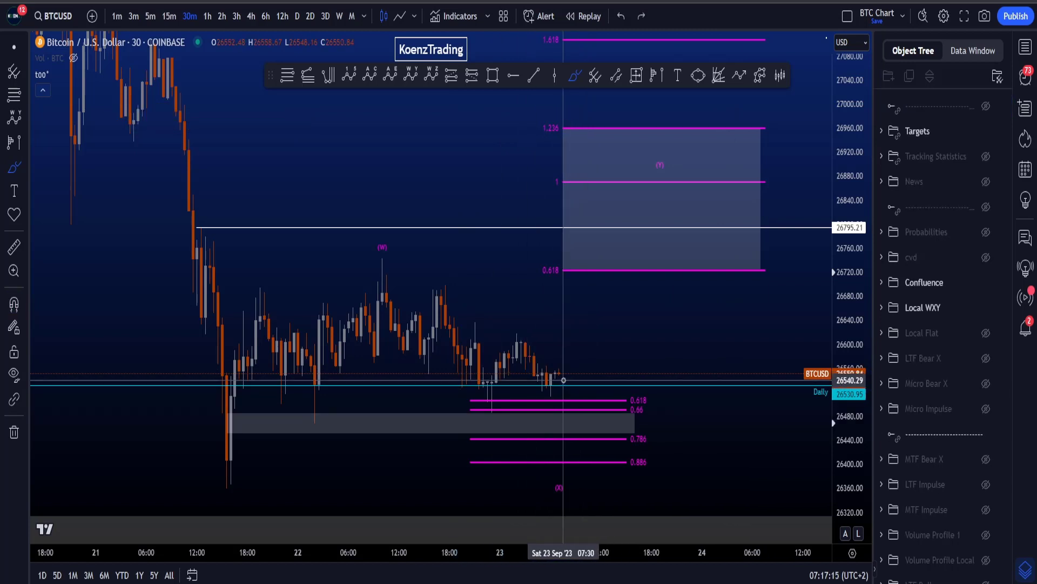
# Step: Brush marks at the current price and around the grey confluence zone below it, undoing each stroke
pyautogui.moveTo(562, 375)
pyautogui.mouseDown()
pyautogui.moveTo(448, 370)
pyautogui.moveTo(395, 394)
pyautogui.moveTo(584, 381)
pyautogui.mouseUp()
pyautogui.hotkey('ctrl', 'z')
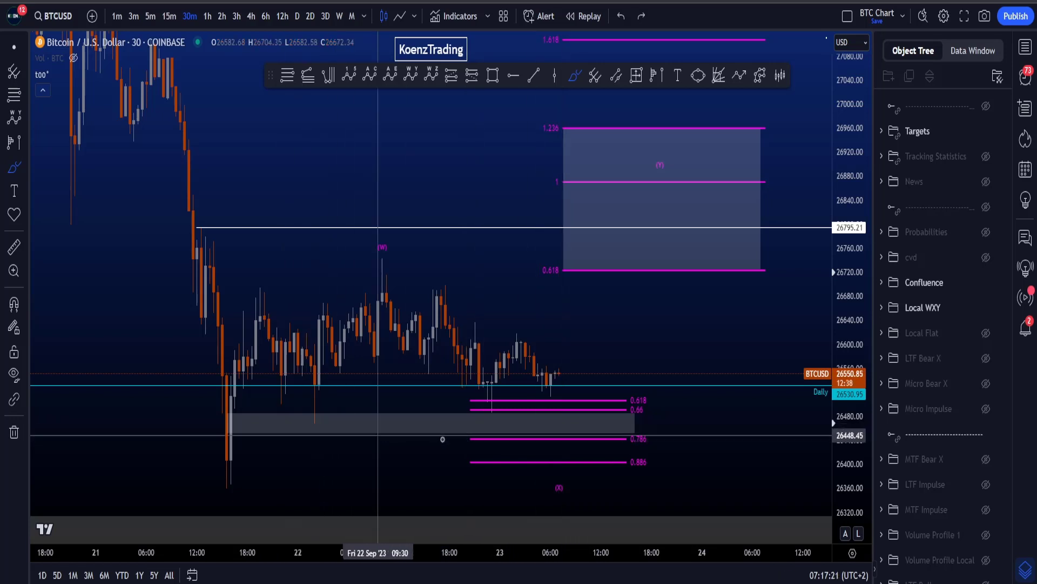
pyautogui.moveTo(640, 425); pyautogui.dragTo(597, 423)
pyautogui.hotkey('ctrl', 'z')
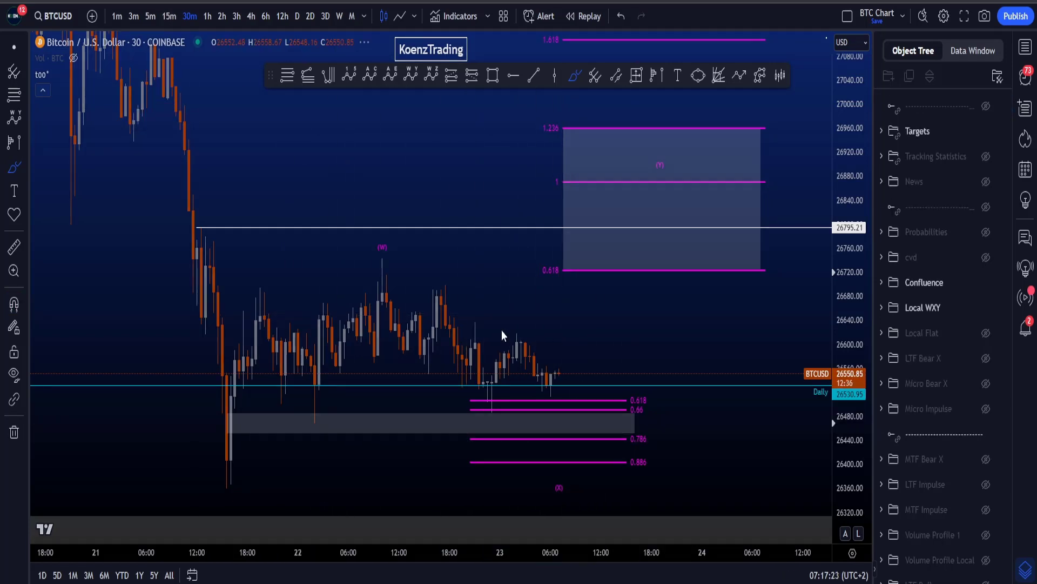
# Step: Switch the chart to the 15m timeframe, then brush marks around the lows reaching the grey confluence zone and undo them
pyautogui.write('15')
pyautogui.press('Return')
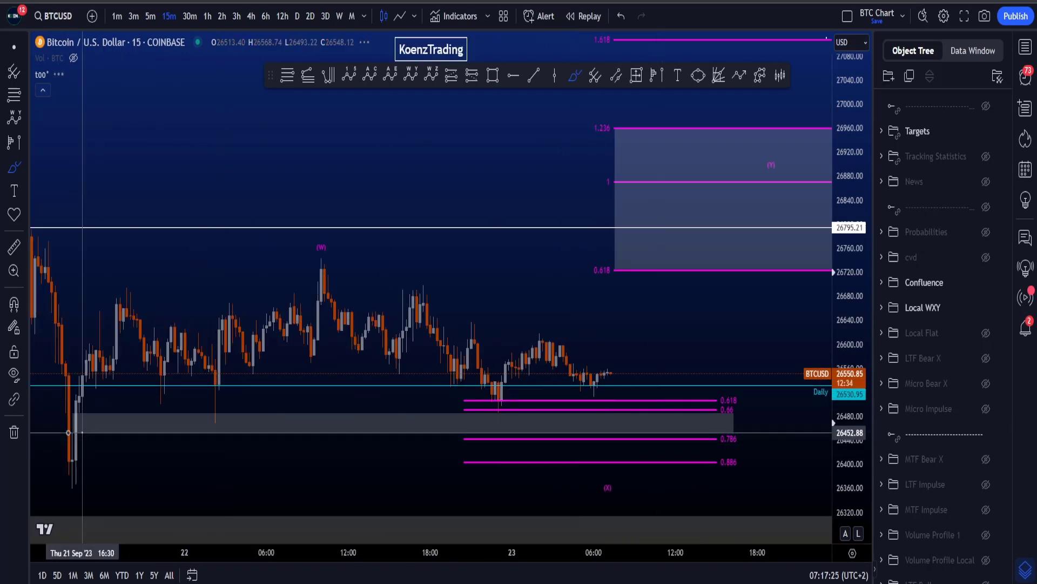
pyautogui.moveTo(69, 432); pyautogui.dragTo(90, 409)
pyautogui.hotkey('ctrl', 'z')
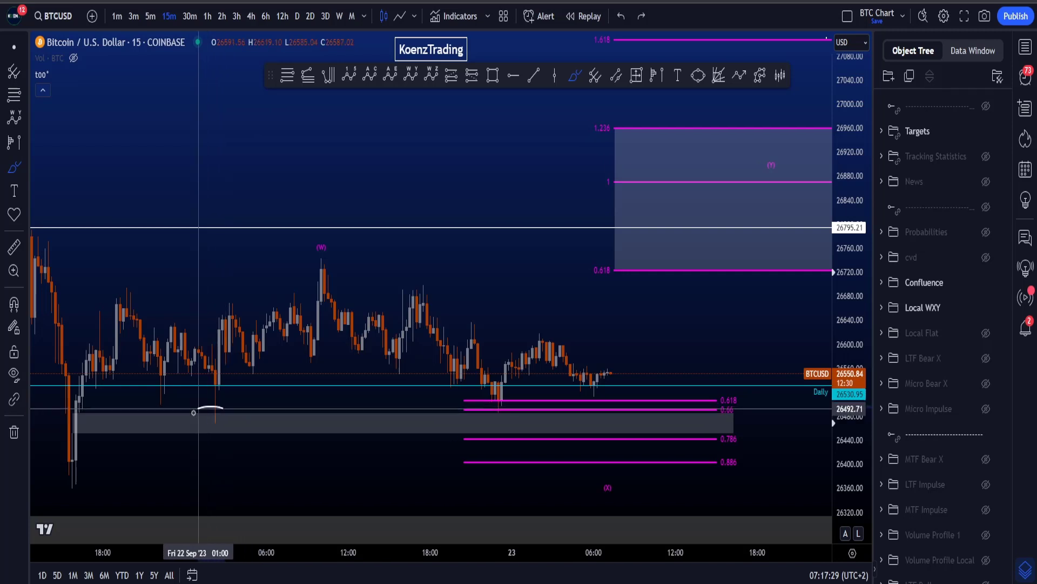
pyautogui.moveTo(194, 412); pyautogui.dragTo(230, 432)
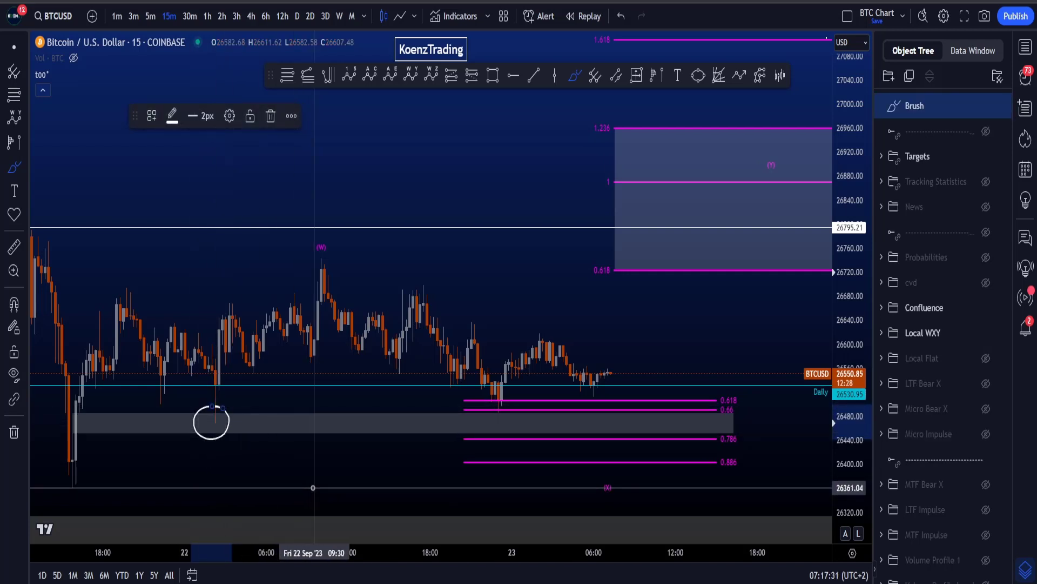
pyautogui.hotkey('ctrl', 'z')
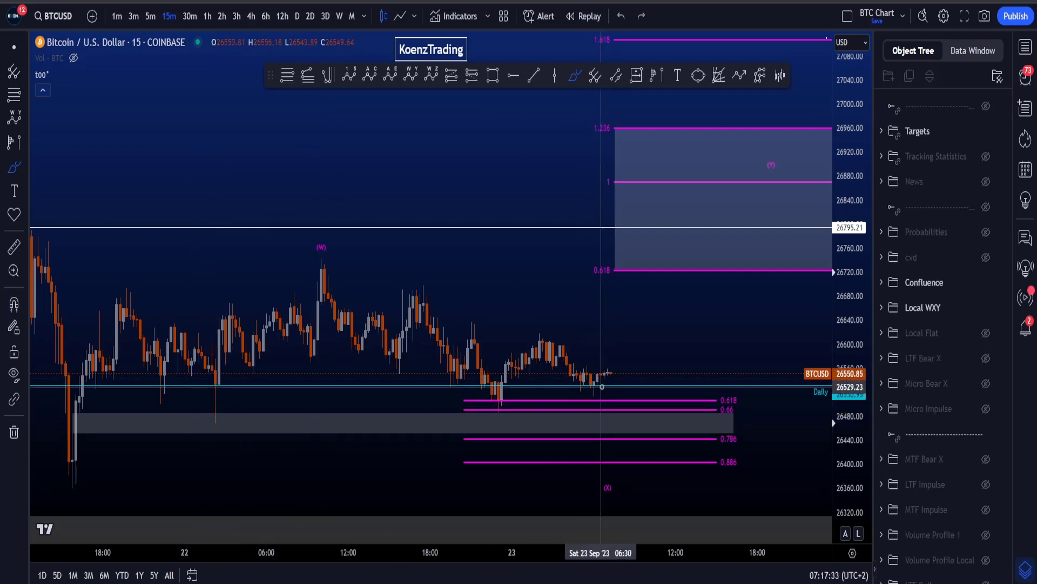
# Step: Brush a bounce from the current price and a mark from the confluence zone to the (X) label, undoing both
pyautogui.moveTo(621, 383)
pyautogui.mouseDown()
pyautogui.moveTo(627, 417)
pyautogui.moveTo(613, 412)
pyautogui.moveTo(614, 428)
pyautogui.moveTo(682, 347)
pyautogui.mouseUp()
pyautogui.hotkey('ctrl', 'z')
pyautogui.hotkey('ctrl', 'z')
pyautogui.moveTo(598, 424)
pyautogui.mouseDown()
pyautogui.moveTo(630, 452)
pyautogui.moveTo(639, 491)
pyautogui.mouseUp()
pyautogui.hotkey('ctrl', 'z')
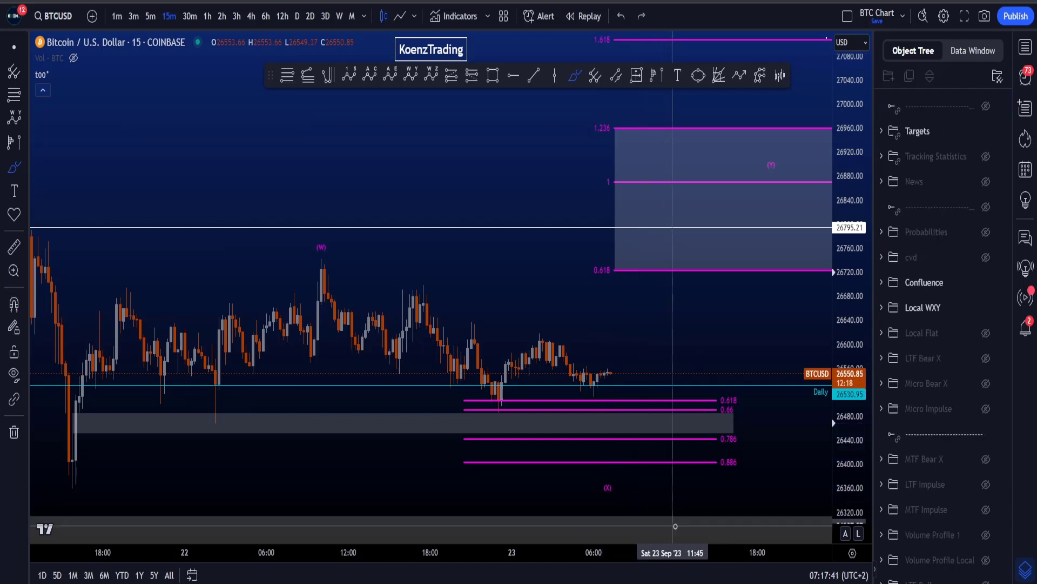
# Step: Brush projected paths from the September 21 low and the current price up to the (Y) target zone, undoing every stroke
pyautogui.moveTo(82, 447)
pyautogui.mouseDown()
pyautogui.moveTo(313, 323)
pyautogui.moveTo(587, 520)
pyautogui.moveTo(757, 220)
pyautogui.mouseUp()
pyautogui.hotkey('ctrl', 'z')
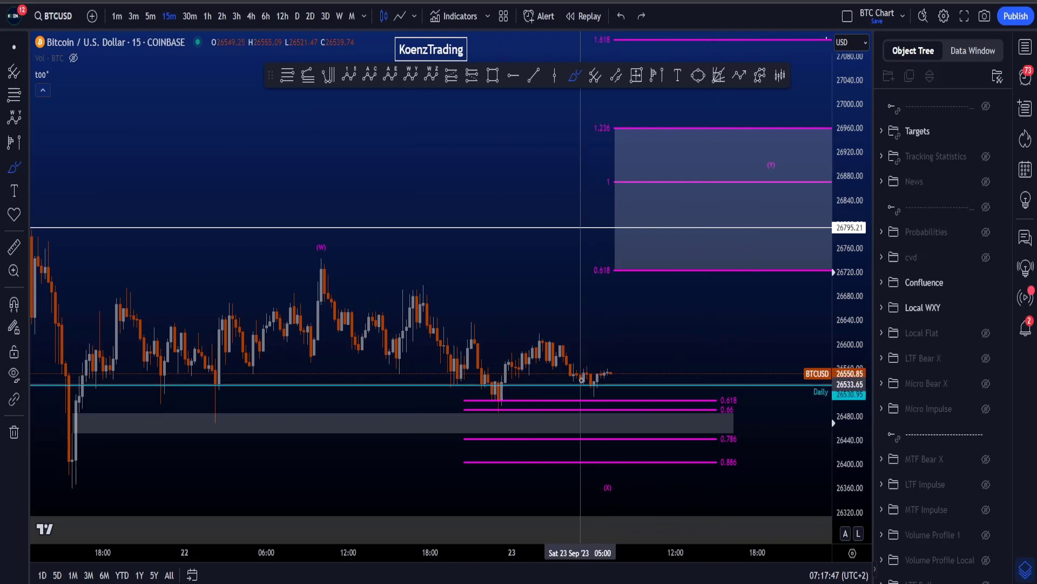
pyautogui.moveTo(586, 374)
pyautogui.mouseDown()
pyautogui.moveTo(614, 413)
pyautogui.moveTo(672, 335)
pyautogui.moveTo(706, 259)
pyautogui.moveTo(610, 373)
pyautogui.moveTo(644, 371)
pyautogui.moveTo(687, 265)
pyautogui.mouseUp()
pyautogui.hotkey('ctrl', 'z')
pyautogui.hotkey('ctrl', 'z')
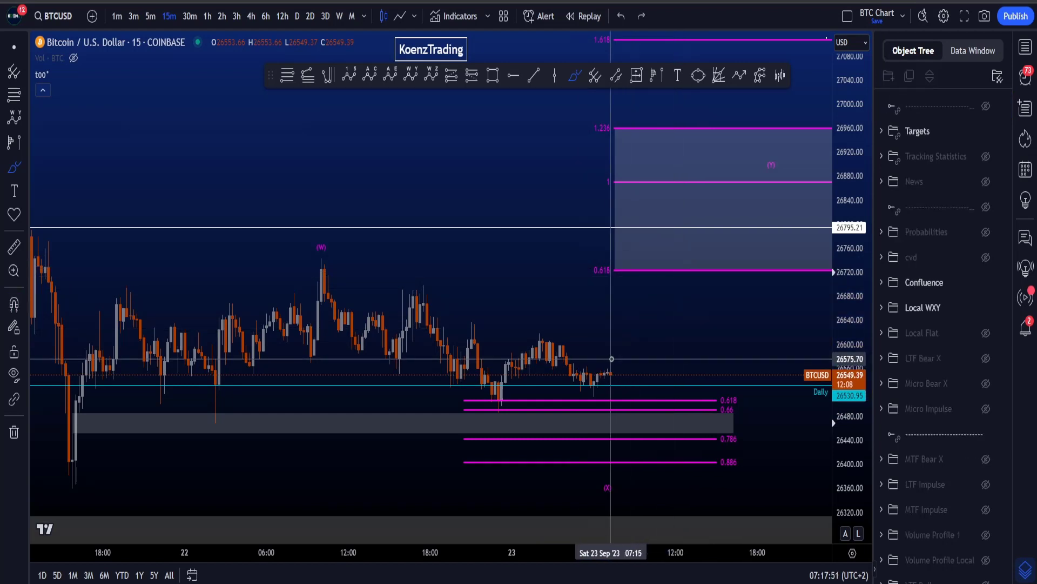
pyautogui.moveTo(612, 356)
pyautogui.mouseDown()
pyautogui.moveTo(681, 315)
pyautogui.moveTo(751, 189)
pyautogui.mouseUp()
pyautogui.hotkey('ctrl', 'z')
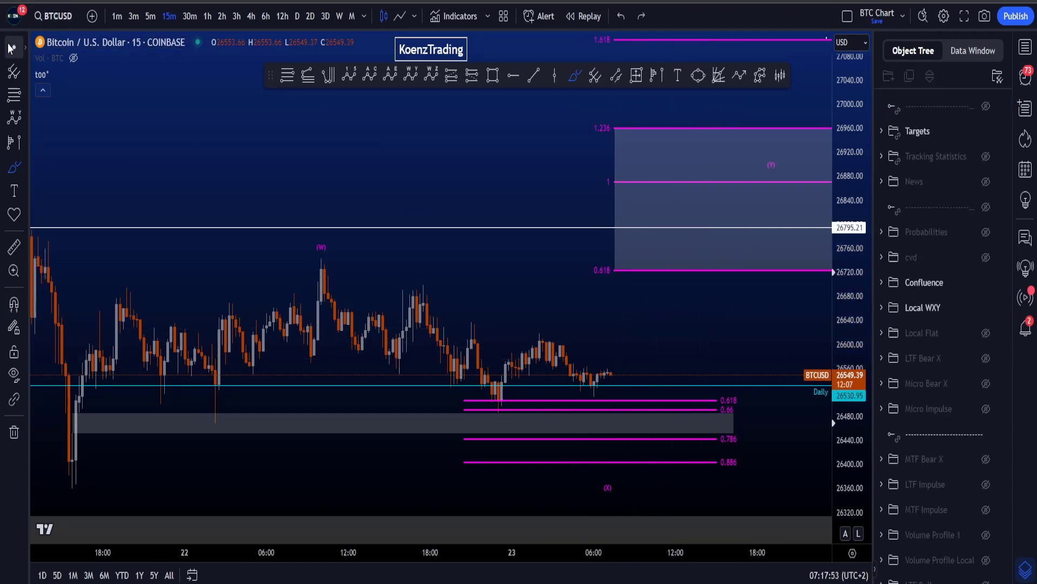
# Step: Circle the 1.236 extension of the (Y) target zone and mark the (W) high, removing both marks
pyautogui.scroll(-3, 699, 335)
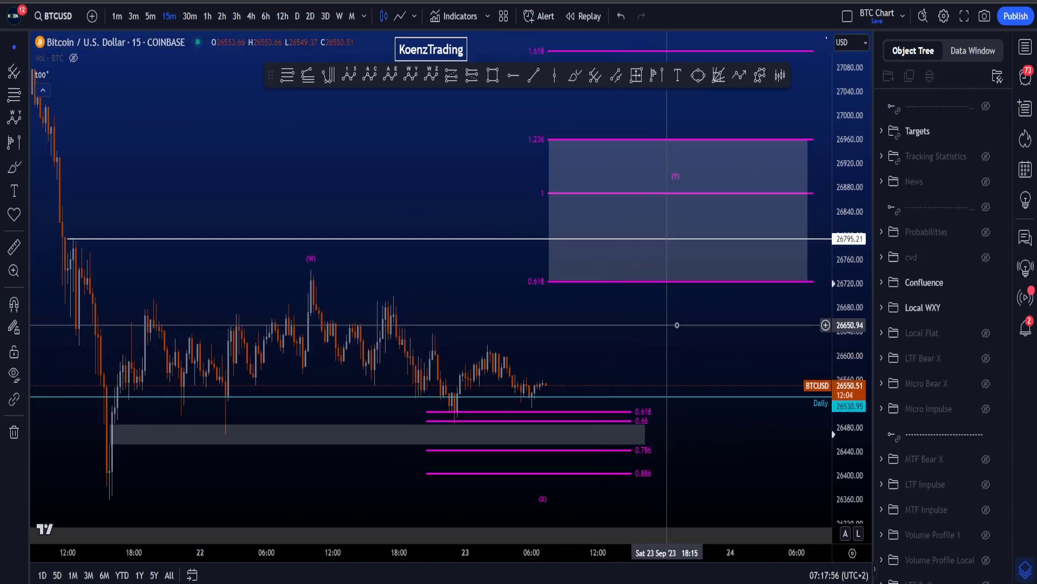
pyautogui.moveTo(553, 124)
pyautogui.mouseDown()
pyautogui.moveTo(516, 142)
pyautogui.moveTo(554, 129)
pyautogui.mouseUp()
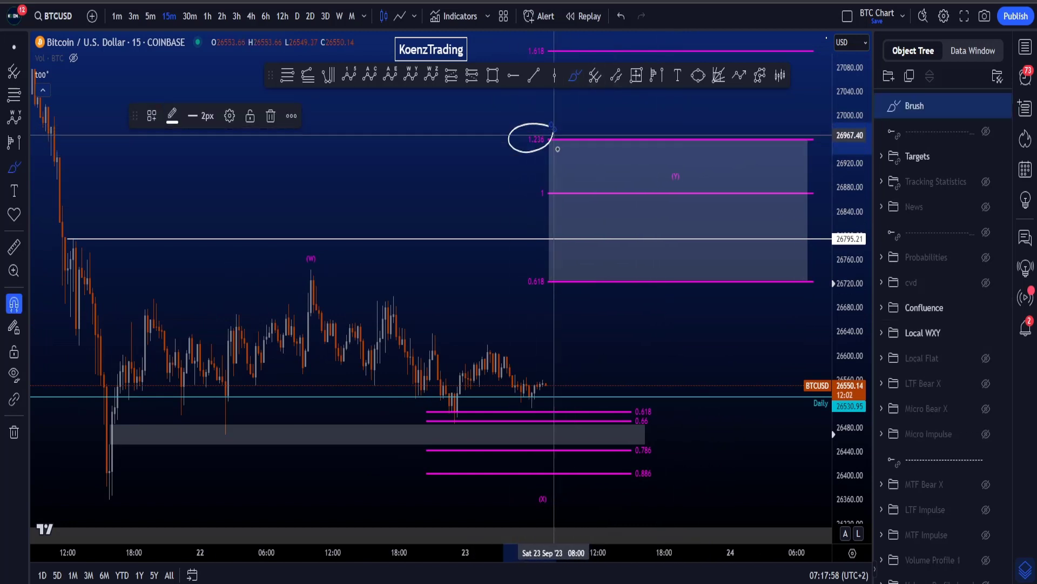
pyautogui.hotkey('ctrl', 'z')
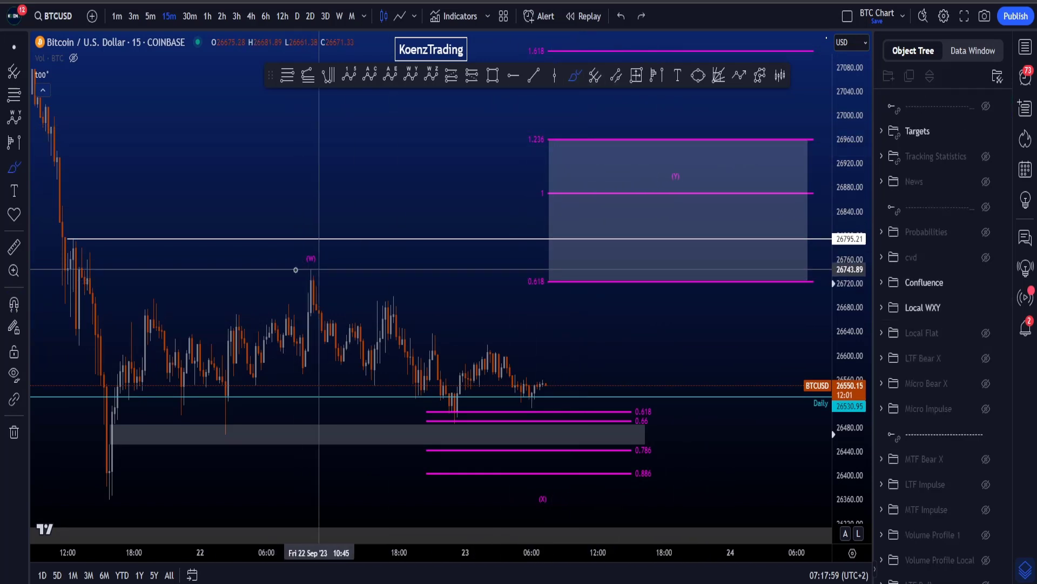
pyautogui.moveTo(297, 274); pyautogui.dragTo(324, 273)
pyautogui.hotkey('ctrl', 'z')
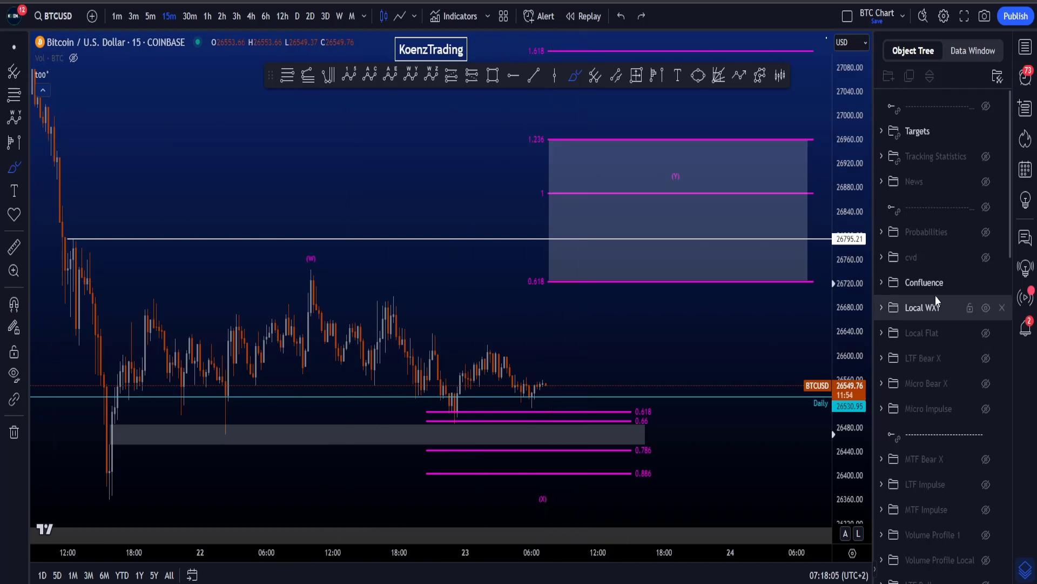
# Step: Hide the Local WXY and Confluence drawings and show the cvd drawings
pyautogui.click(986, 307)
pyautogui.click(986, 282)
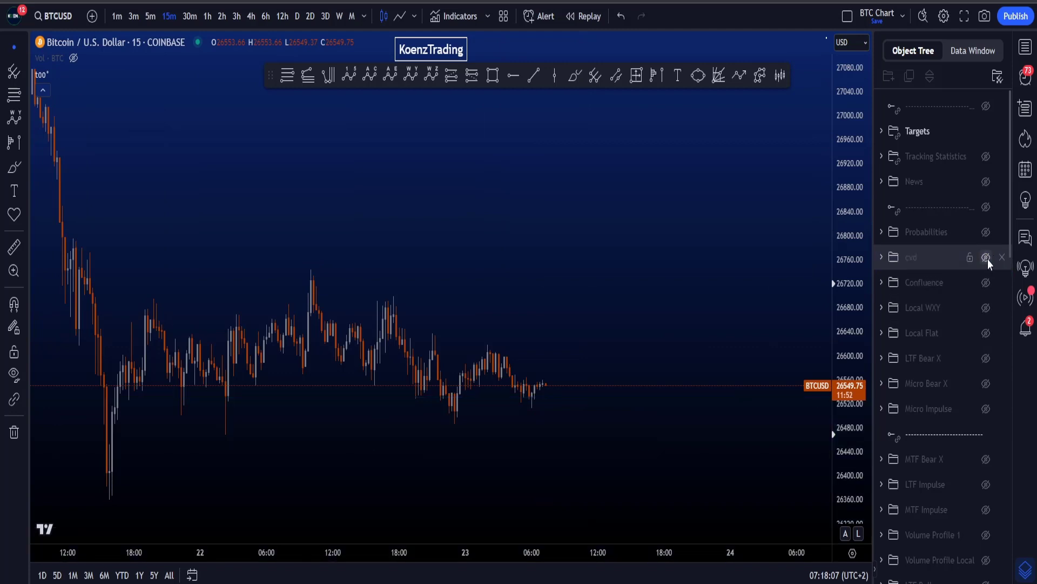
pyautogui.click(986, 257)
pyautogui.moveTo(616, 366); pyautogui.dragTo(690, 315)
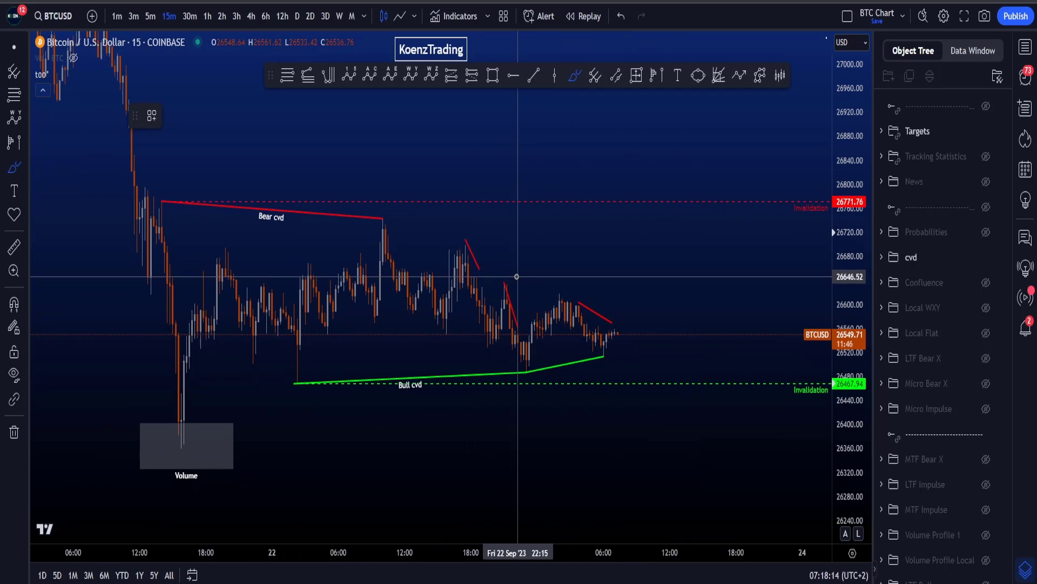
# Step: Brush marks near the Bull cvd line and the start of the first short red line, removing both
pyautogui.moveTo(376, 378)
pyautogui.mouseDown()
pyautogui.moveTo(445, 366)
pyautogui.moveTo(417, 357)
pyautogui.mouseUp()
pyautogui.hotkey('ctrl', 'z')
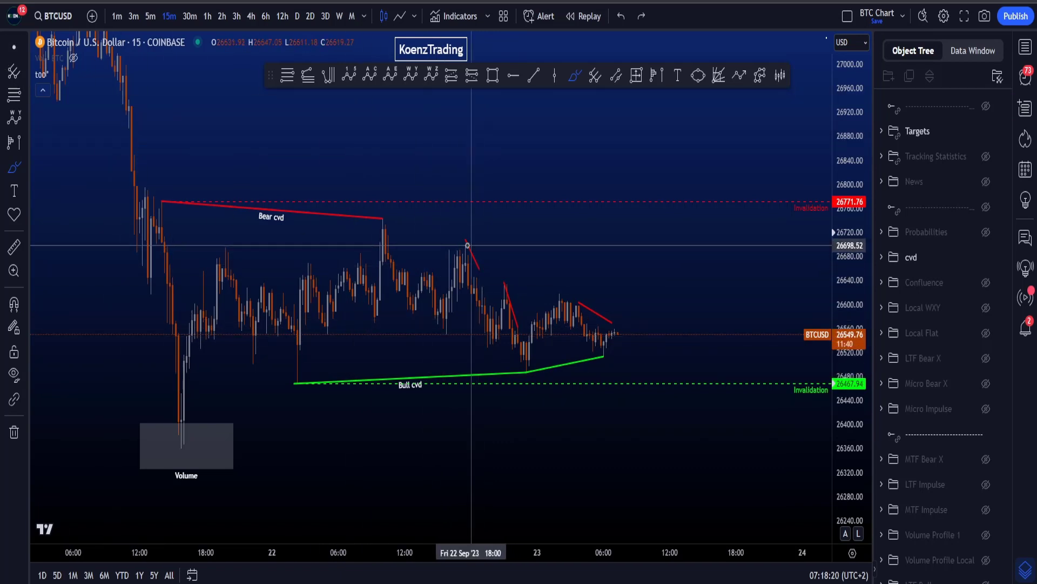
pyautogui.moveTo(449, 233)
pyautogui.mouseDown()
pyautogui.moveTo(488, 274)
pyautogui.moveTo(468, 234)
pyautogui.mouseUp()
pyautogui.hotkey('ctrl', 'z')
pyautogui.press('Delete')
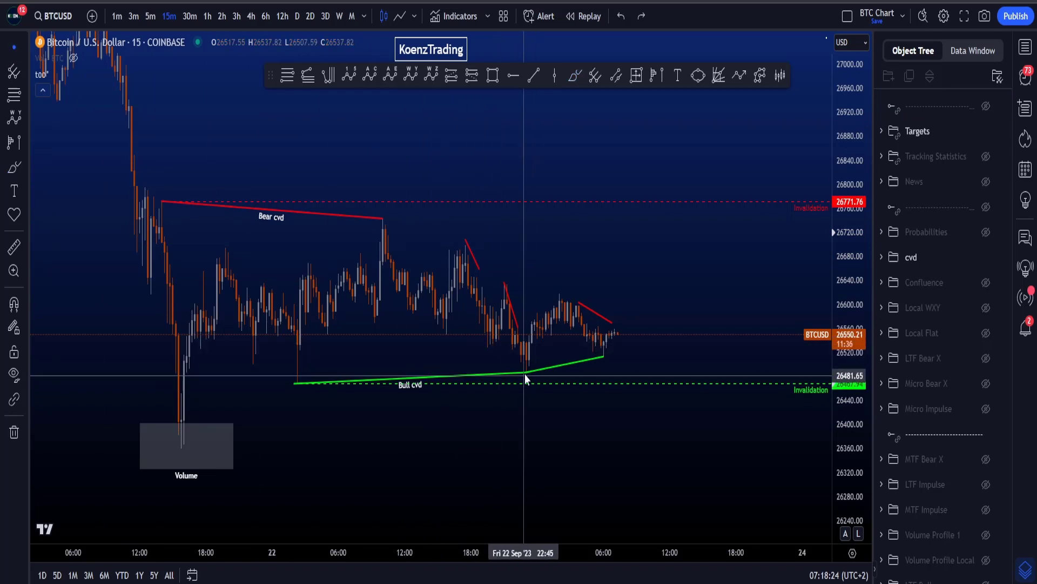
# Step: Move the Bull cvd line's end to the 22 Sep 12:45 low at about 26585.66, then brush a mark below it and undo it
pyautogui.moveTo(525, 374); pyautogui.dragTo(413, 313)
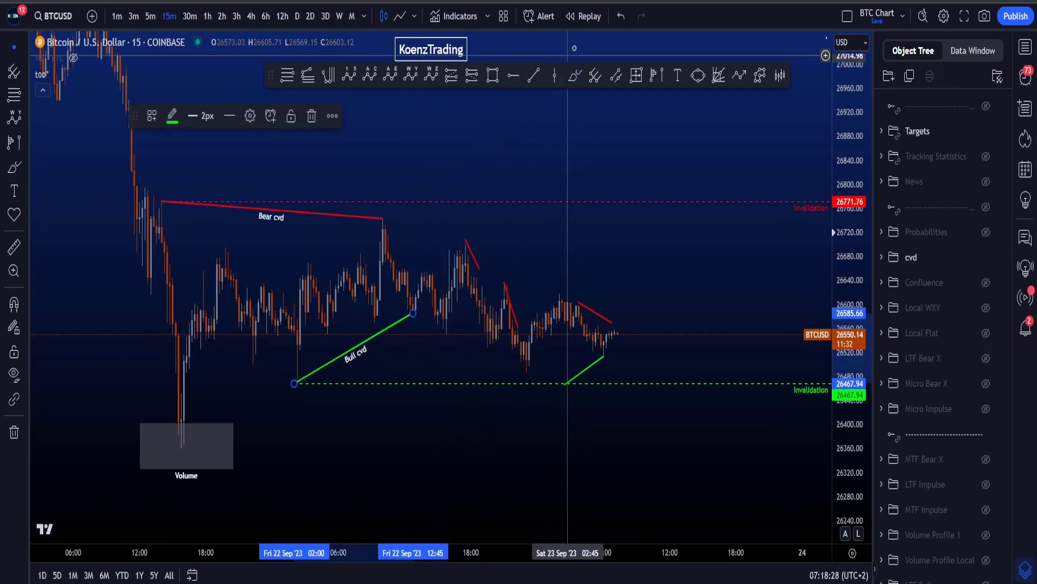
pyautogui.click(575, 76)
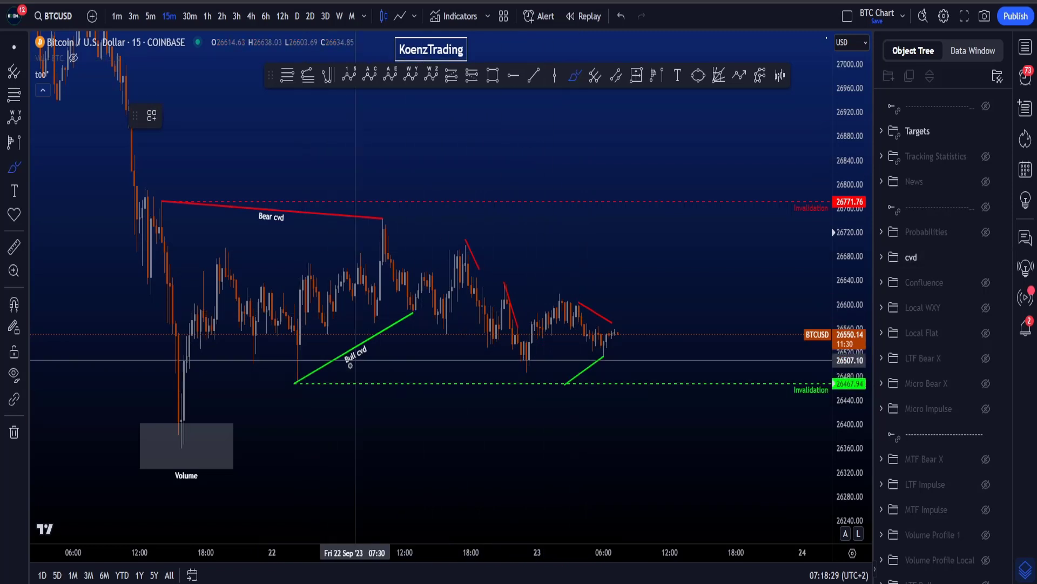
pyautogui.hotkey('ctrl', 'z')
pyautogui.moveTo(312, 396); pyautogui.dragTo(435, 472)
pyautogui.hotkey('ctrl', 'z')
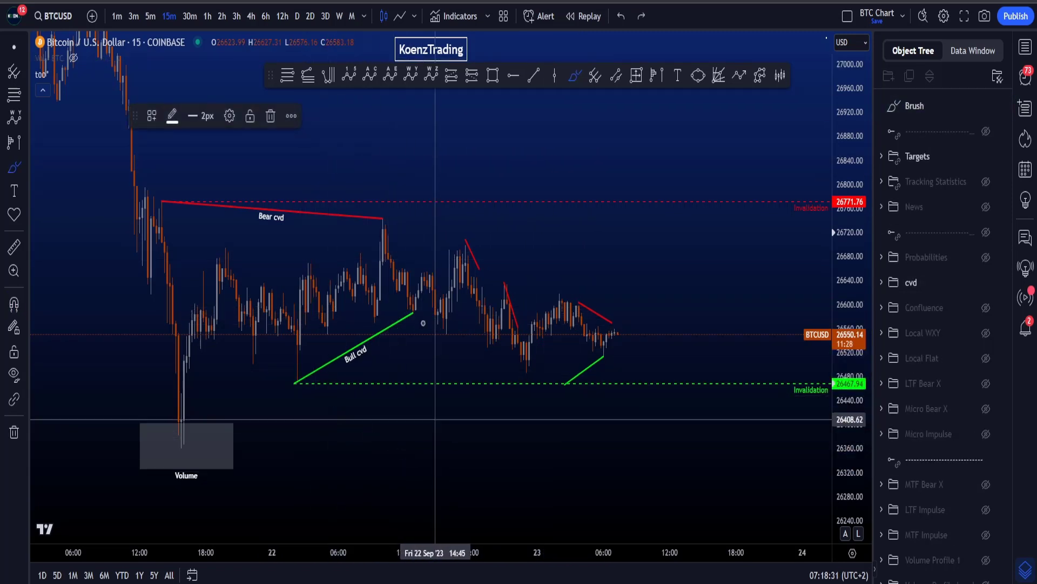
# Step: Circle the low at the Bull cvd line's end with the following bounce, then the first short red line, undoing both strokes
pyautogui.moveTo(415, 296)
pyautogui.mouseDown()
pyautogui.moveTo(397, 310)
pyautogui.moveTo(415, 298)
pyautogui.moveTo(449, 304)
pyautogui.mouseUp()
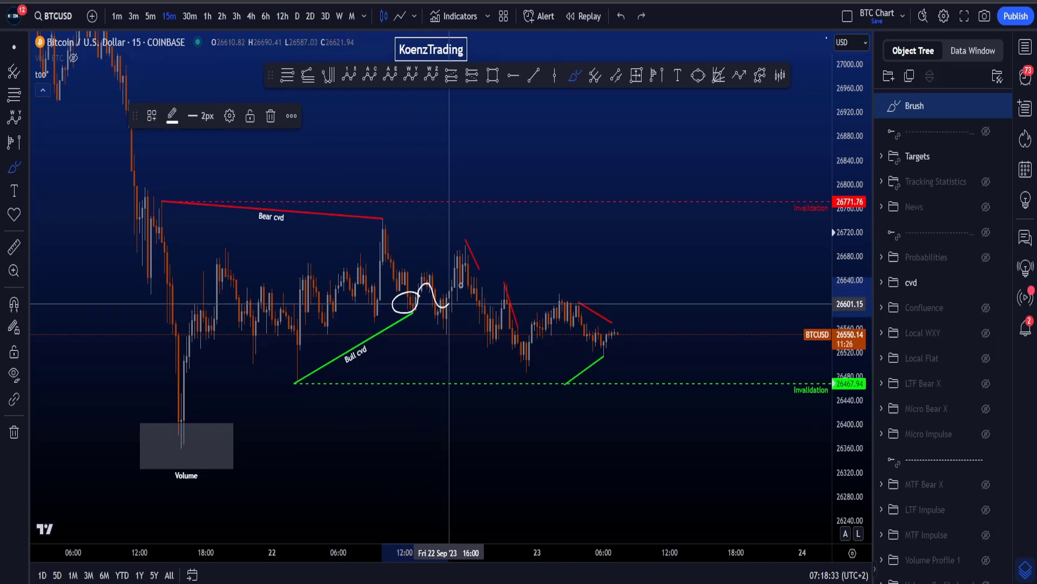
pyautogui.hotkey('ctrl', 'z')
pyautogui.moveTo(489, 274); pyautogui.dragTo(468, 236)
pyautogui.hotkey('ctrl', 'z')
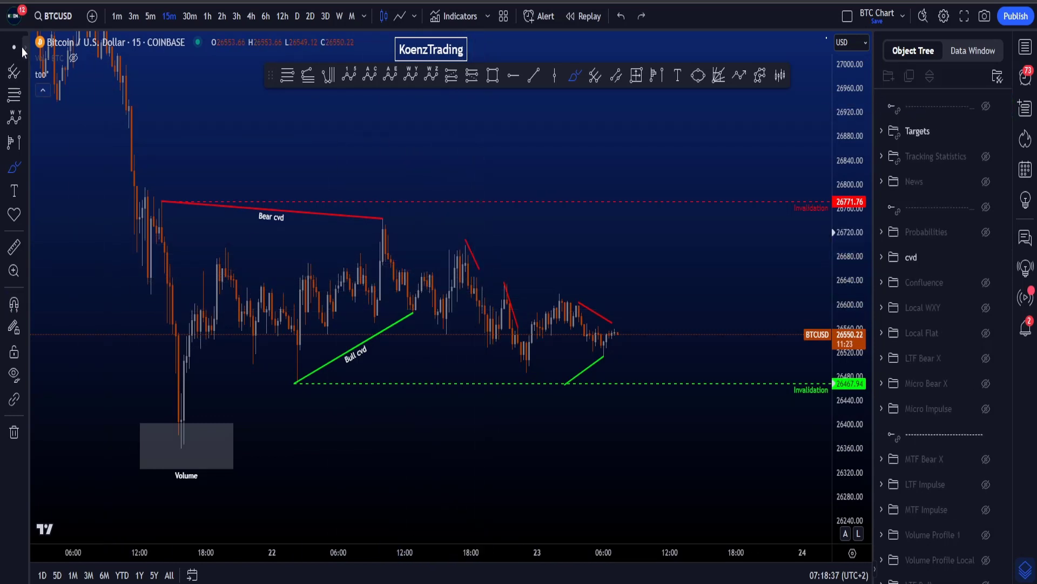
# Step: Extend the Bull cvd line's end to the late 22 September low, then brush a mark above the line and undo it
pyautogui.moveTo(413, 313); pyautogui.dragTo(519, 370)
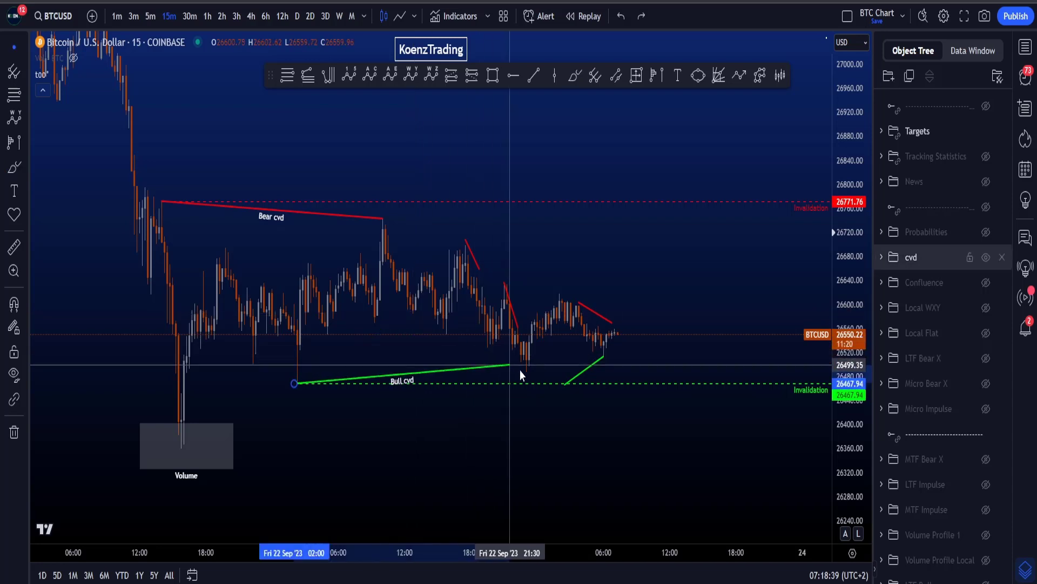
pyautogui.click(574, 76)
pyautogui.moveTo(427, 372); pyautogui.dragTo(497, 349)
pyautogui.hotkey('ctrl', 'z')
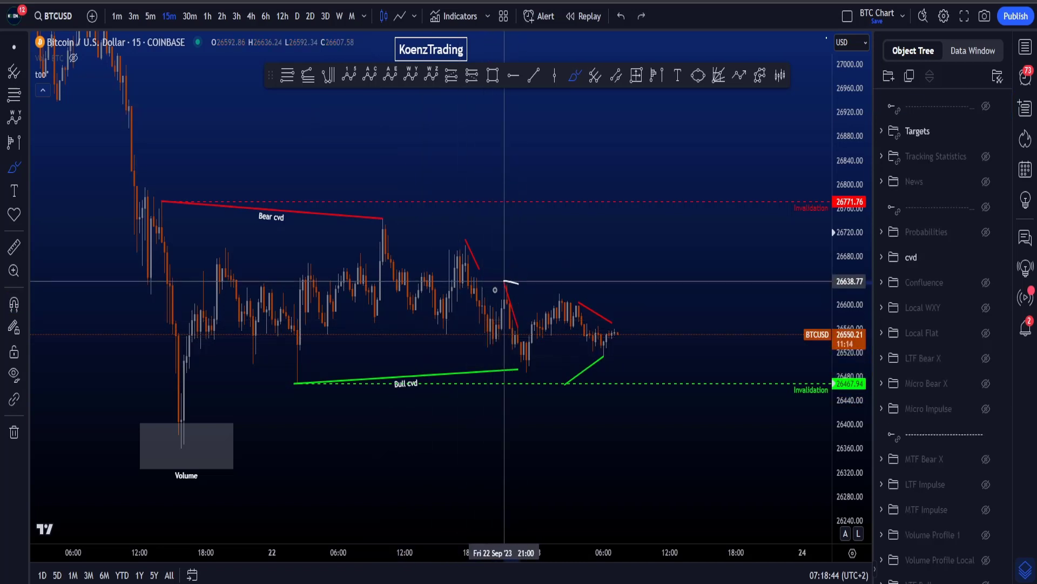
# Step: Circle the start of the second short red line, then mark the area by the current price, removing the strokes
pyautogui.moveTo(518, 283)
pyautogui.mouseDown()
pyautogui.moveTo(528, 297)
pyautogui.moveTo(498, 292)
pyautogui.moveTo(521, 294)
pyautogui.mouseUp()
pyautogui.hotkey('ctrl', 'z')
pyautogui.hotkey('ctrl', 'z')
pyautogui.hotkey('ctrl', 'z')
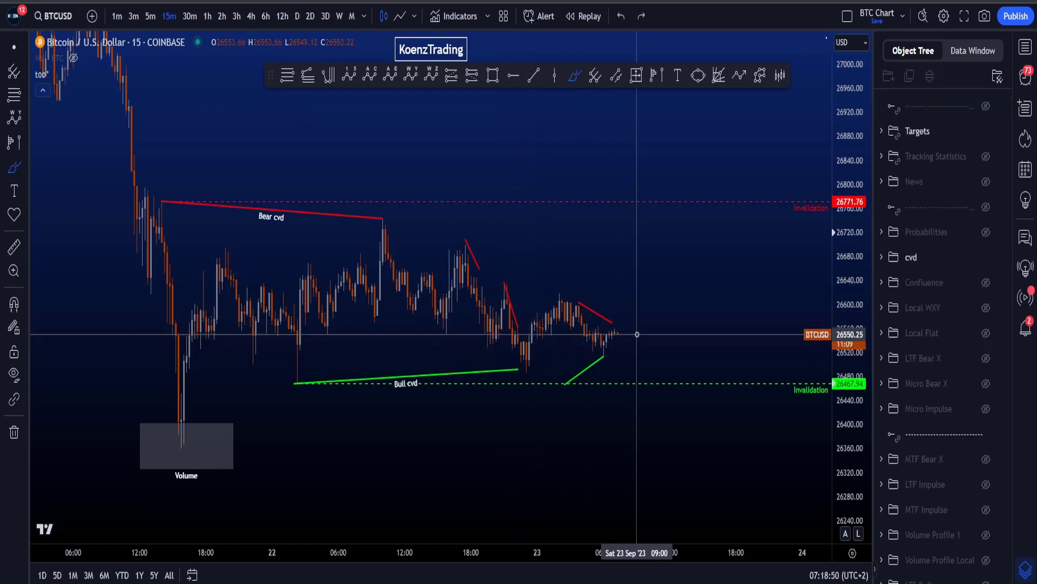
pyautogui.moveTo(635, 328)
pyautogui.mouseDown()
pyautogui.moveTo(594, 286)
pyautogui.moveTo(570, 338)
pyautogui.moveTo(618, 309)
pyautogui.mouseUp()
pyautogui.hotkey('ctrl', 'z')
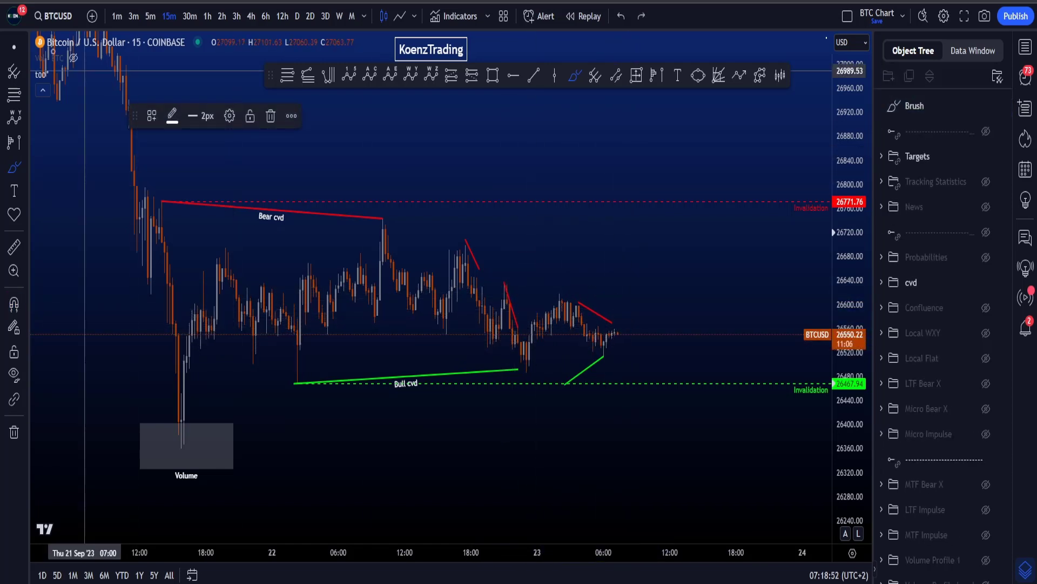
# Step: Move the short green line's start to the low just before 23 September, then brush a mark below it and undo it
pyautogui.moveTo(565, 384)
pyautogui.mouseDown()
pyautogui.moveTo(526, 374)
pyautogui.moveTo(607, 361)
pyautogui.mouseUp()
pyautogui.click(576, 76)
pyautogui.moveTo(561, 411); pyautogui.dragTo(653, 455)
pyautogui.hotkey('ctrl', 'z')
pyautogui.hotkey('ctrl', 'z')
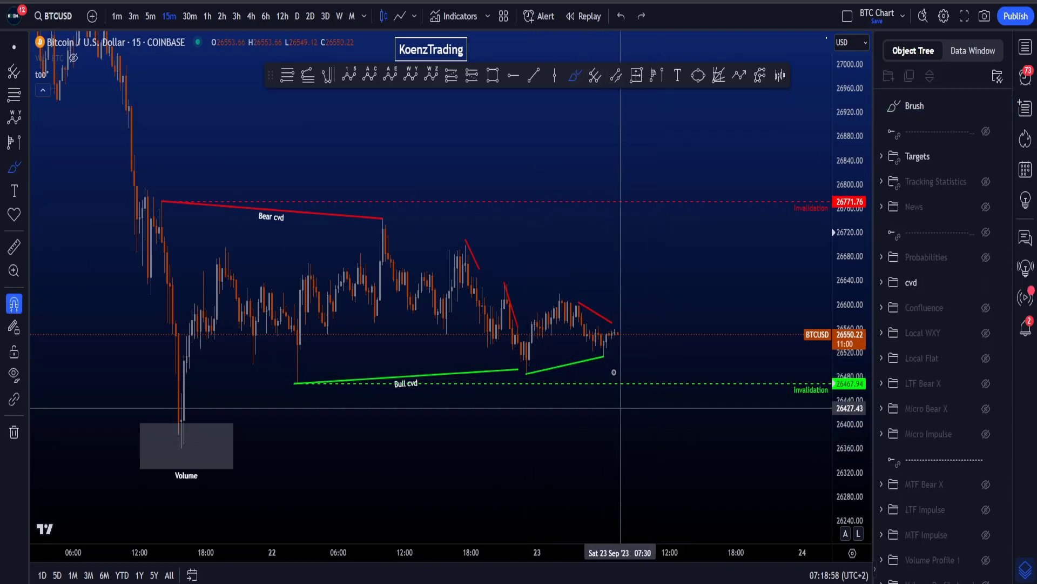
# Step: Undo the remaining brush marks with one redo, then brush a mark around the current price and remove it
pyautogui.hotkey('ctrl', 'z')
pyautogui.hotkey('ctrl', 'z')
pyautogui.hotkey('ctrl', 'y')
pyautogui.moveTo(627, 324)
pyautogui.mouseDown()
pyautogui.moveTo(616, 310)
pyautogui.moveTo(572, 335)
pyautogui.moveTo(612, 313)
pyautogui.moveTo(584, 310)
pyautogui.moveTo(624, 324)
pyautogui.moveTo(622, 339)
pyautogui.mouseUp()
pyautogui.hotkey('ctrl', 'z')
pyautogui.hotkey('ctrl', 'z')
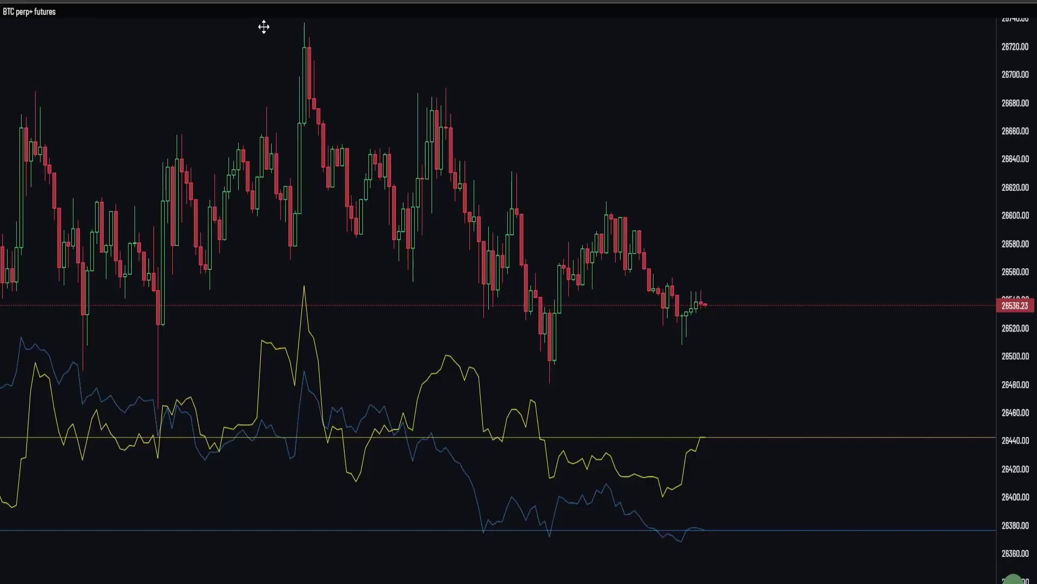
# Step: Examine the recent candles against the yellow and blue lines on the BTC perp+ futures chart
pyautogui.moveTo(784, 331); pyautogui.dragTo(730, 326)
pyautogui.moveTo(831, 260); pyautogui.dragTo(820, 248)
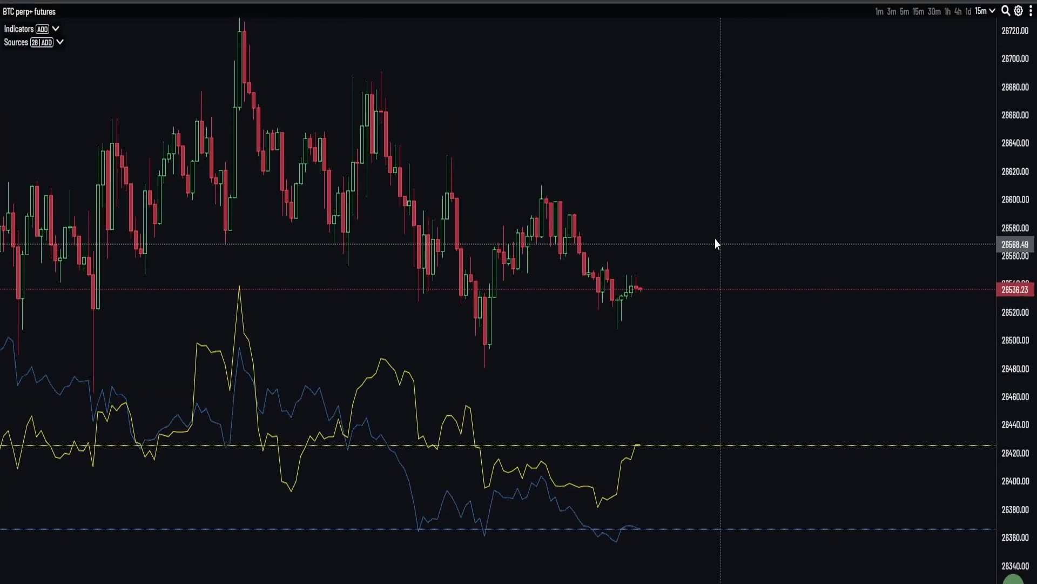
pyautogui.scroll(2, 684, 243)
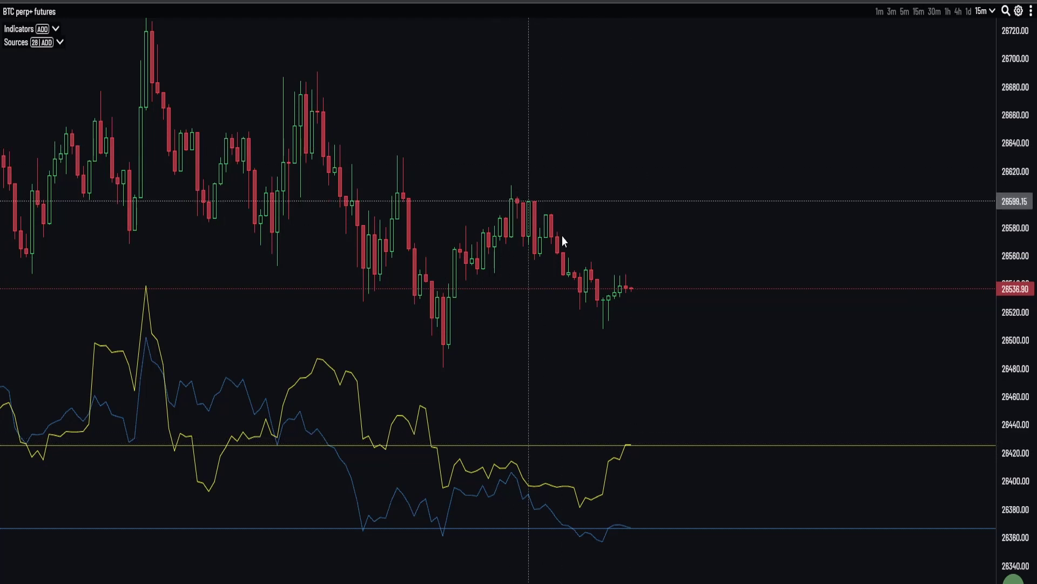
pyautogui.scroll(-1, 626, 378)
pyautogui.scroll(-1, 626, 365)
pyautogui.moveTo(684, 370); pyautogui.dragTo(779, 355)
pyautogui.hscroll(3, 642, 328)
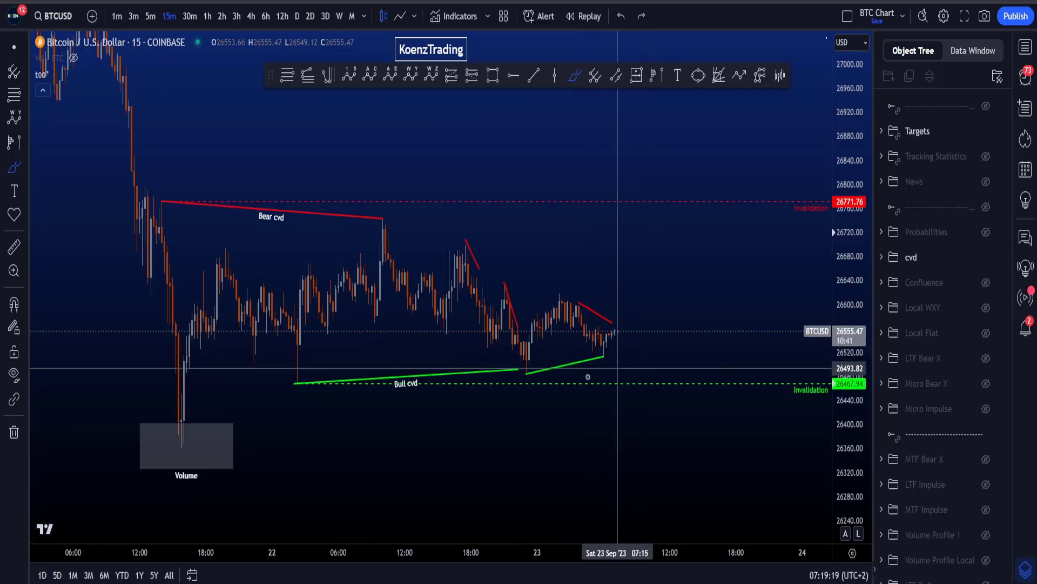
# Step: Brush marks below the short green line's start and by the Bear cvd and Bull cvd lines, deleting each one
pyautogui.moveTo(559, 372); pyautogui.dragTo(520, 392)
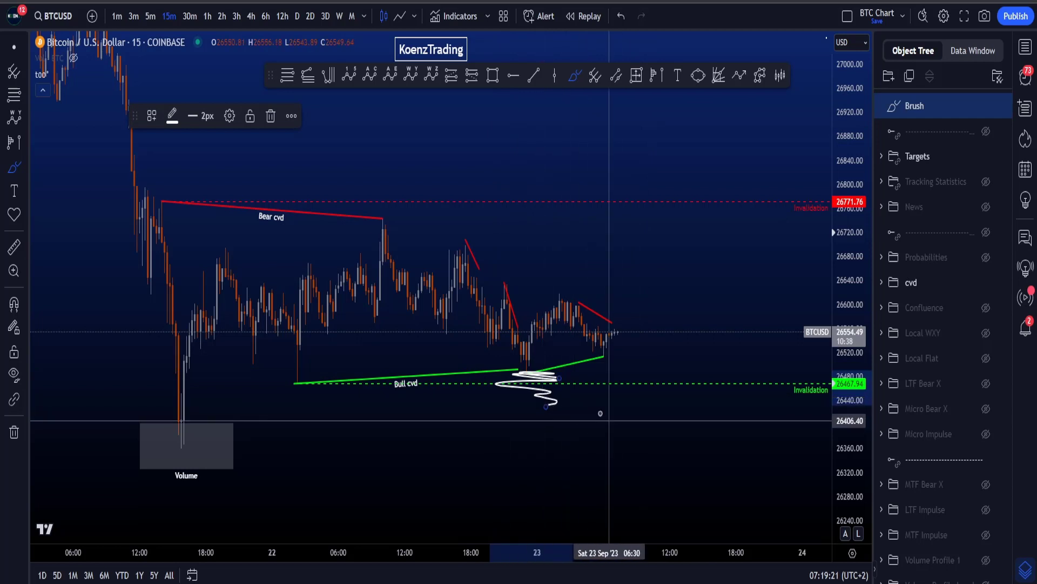
pyautogui.press('Delete')
pyautogui.scroll(-2, 607, 403)
pyautogui.scroll(1, 756, 422)
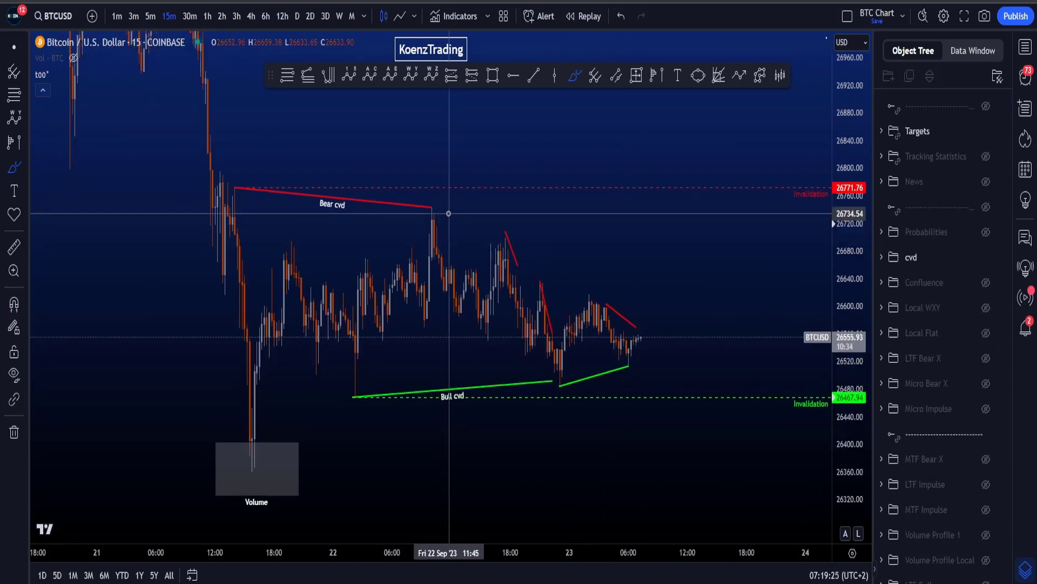
pyautogui.moveTo(446, 210)
pyautogui.mouseDown()
pyautogui.moveTo(301, 162)
pyautogui.moveTo(276, 245)
pyautogui.mouseUp()
pyautogui.press('Delete')
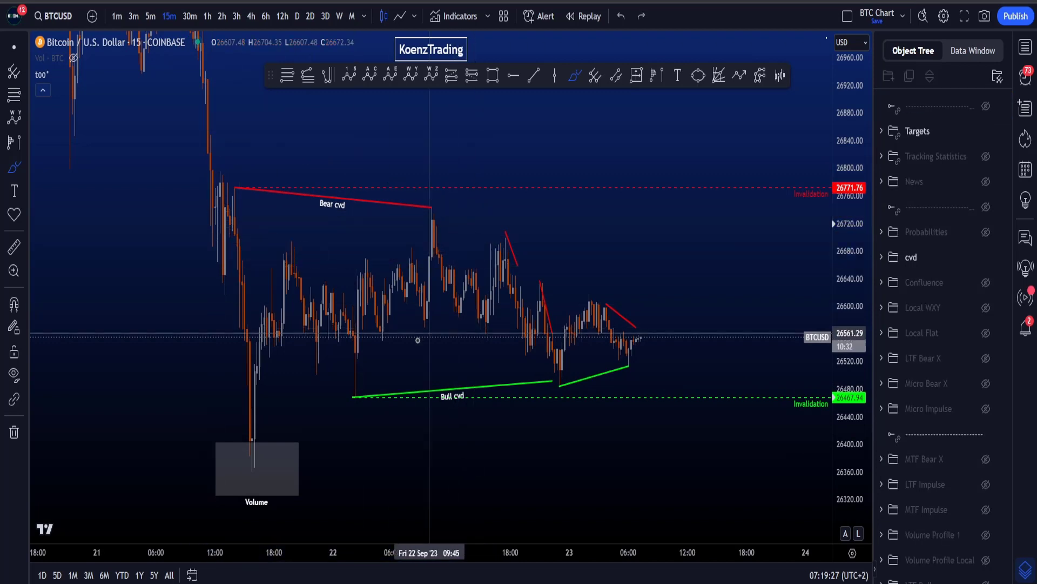
pyautogui.moveTo(413, 398)
pyautogui.mouseDown()
pyautogui.moveTo(421, 401)
pyautogui.moveTo(413, 398)
pyautogui.mouseUp()
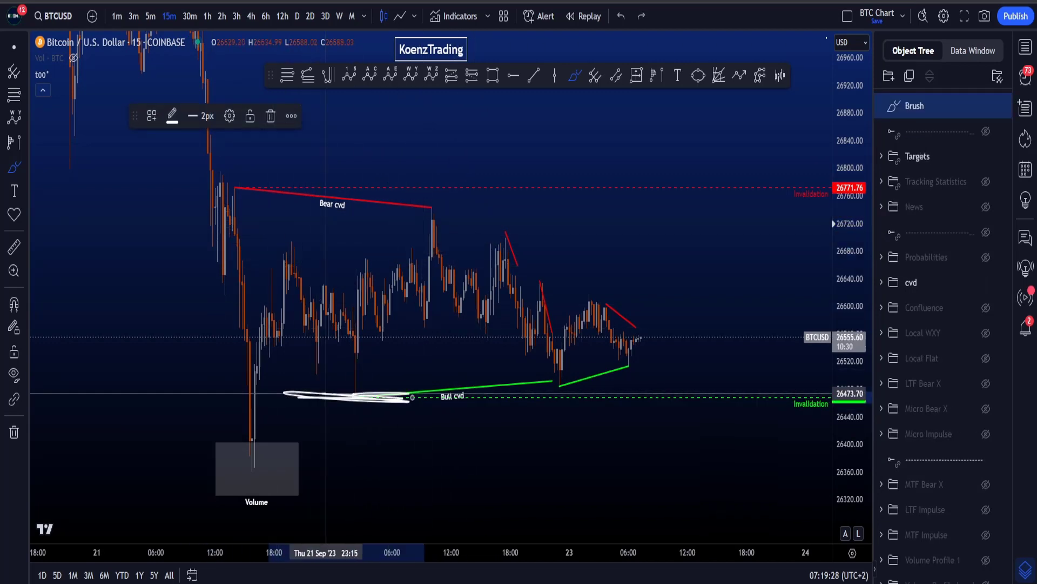
pyautogui.press('Delete')
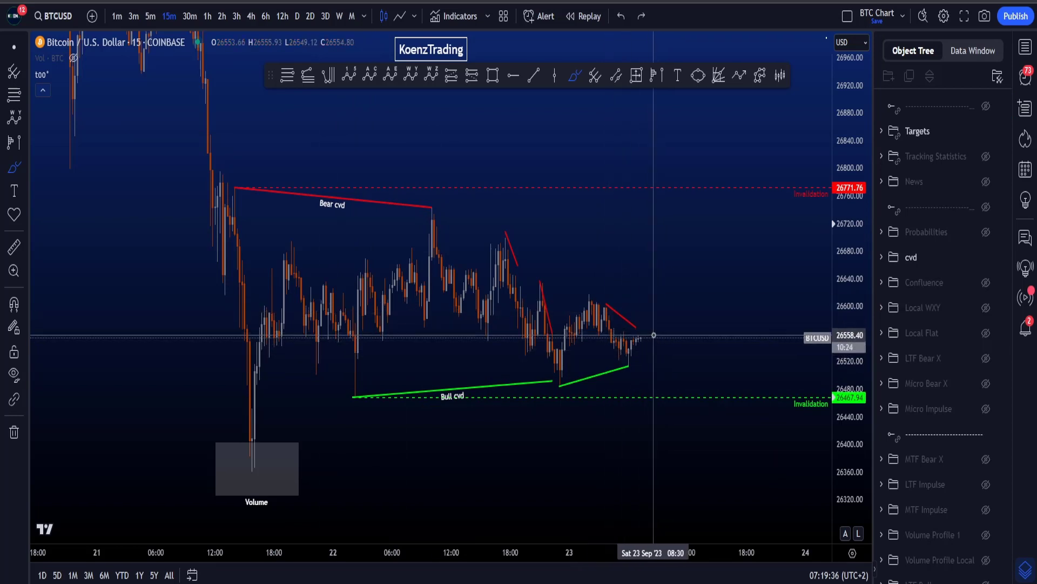
# Step: Brush marks around the current price, the late 22 September low and the last short red line's start, deleting each one
pyautogui.moveTo(655, 331)
pyautogui.mouseDown()
pyautogui.moveTo(586, 297)
pyautogui.moveTo(605, 348)
pyautogui.moveTo(653, 338)
pyautogui.moveTo(644, 319)
pyautogui.mouseUp()
pyautogui.press('Delete')
pyautogui.moveTo(559, 349)
pyautogui.mouseDown()
pyautogui.moveTo(546, 239)
pyautogui.moveTo(528, 359)
pyautogui.moveTo(571, 316)
pyautogui.mouseUp()
pyautogui.press('Delete')
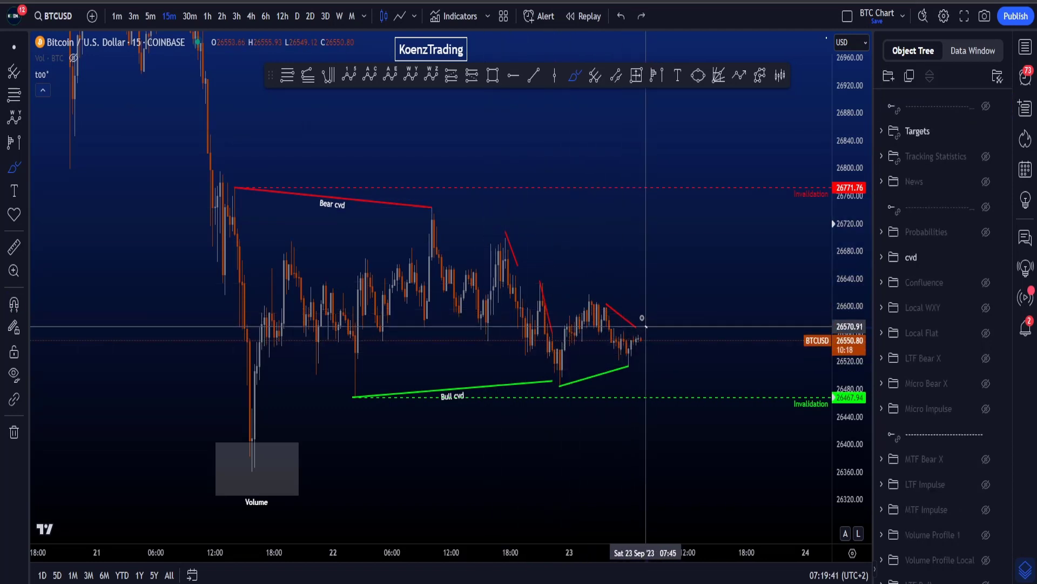
pyautogui.moveTo(646, 326); pyautogui.dragTo(618, 343)
pyautogui.press('Delete')
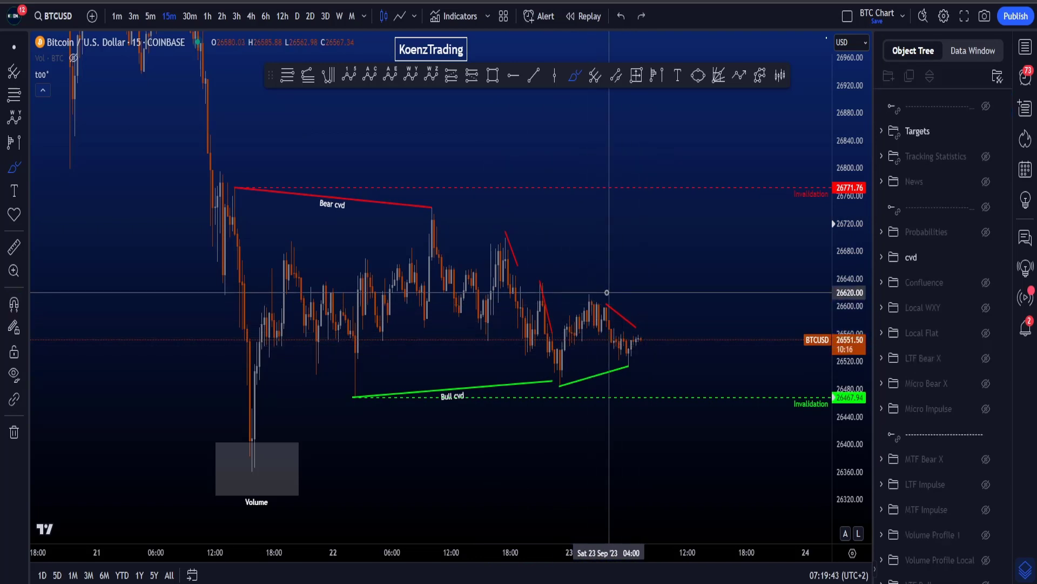
pyautogui.moveTo(580, 292)
pyautogui.mouseDown()
pyautogui.moveTo(623, 292)
pyautogui.moveTo(604, 295)
pyautogui.moveTo(614, 295)
pyautogui.mouseUp()
pyautogui.press('Delete')
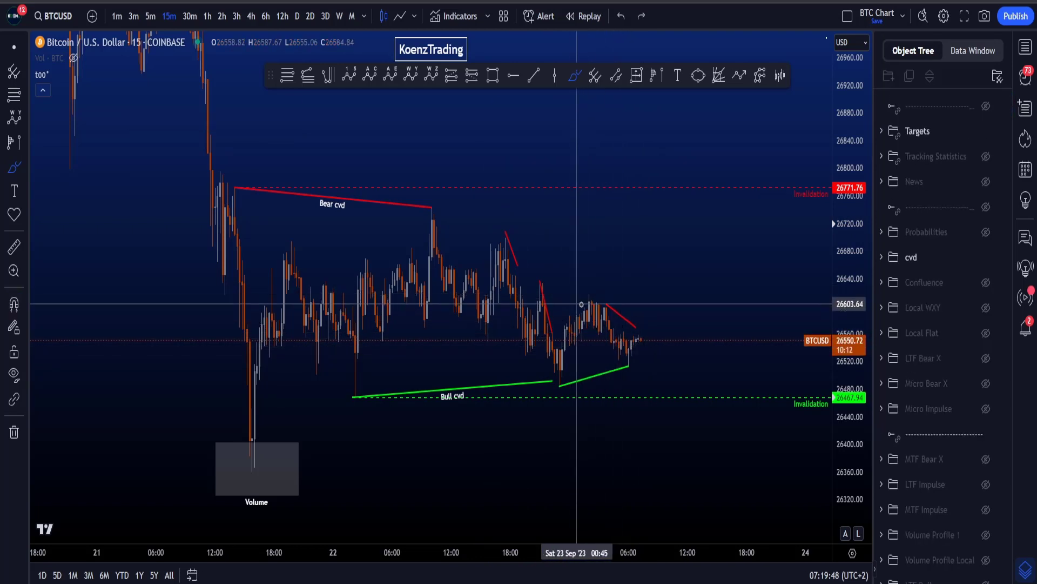
# Step: Show the Probabilities group instead of cvd and set the chart to the 4-hour timeframe
pyautogui.click(986, 258)
pyautogui.click(986, 232)
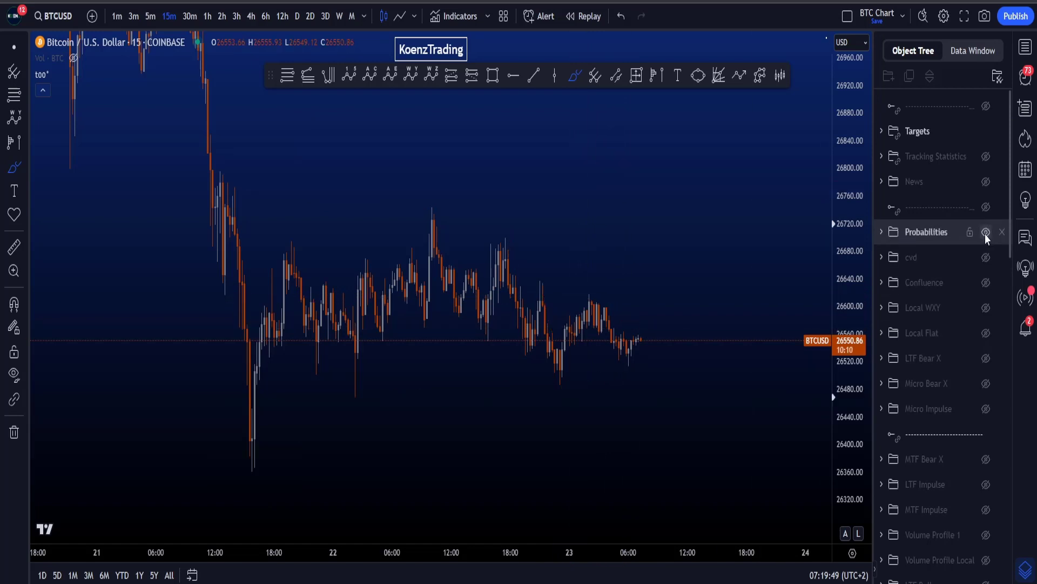
pyautogui.click(251, 16)
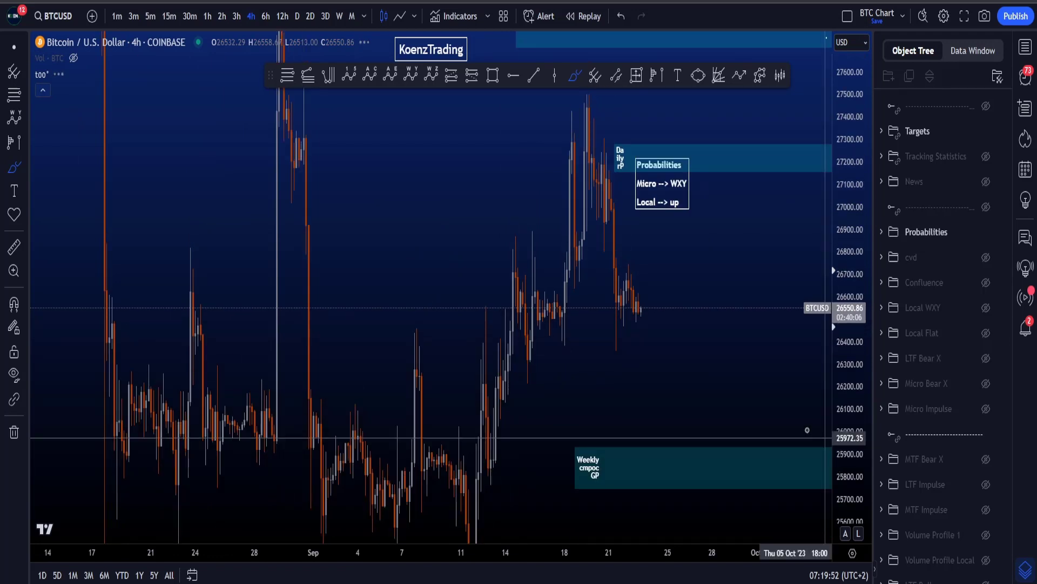
# Step: Move the Probabilities note away from the candles to about 27,526 at 27 September 10:00
pyautogui.moveTo(850, 146); pyautogui.dragTo(848, 291)
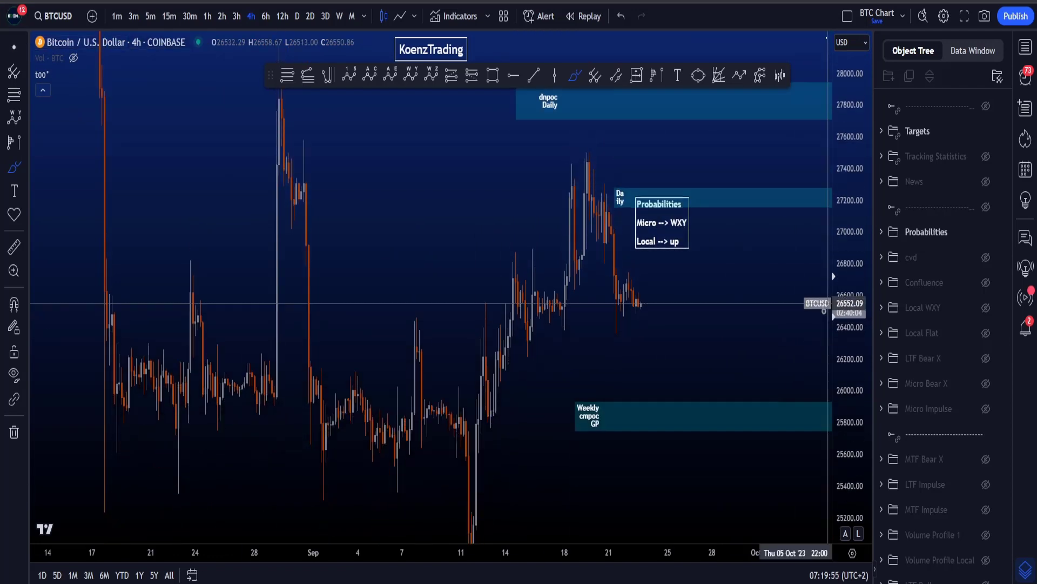
pyautogui.press('Escape')
pyautogui.moveTo(785, 354); pyautogui.dragTo(696, 344)
pyautogui.scroll(3, 645, 270)
pyautogui.moveTo(516, 191); pyautogui.dragTo(604, 141)
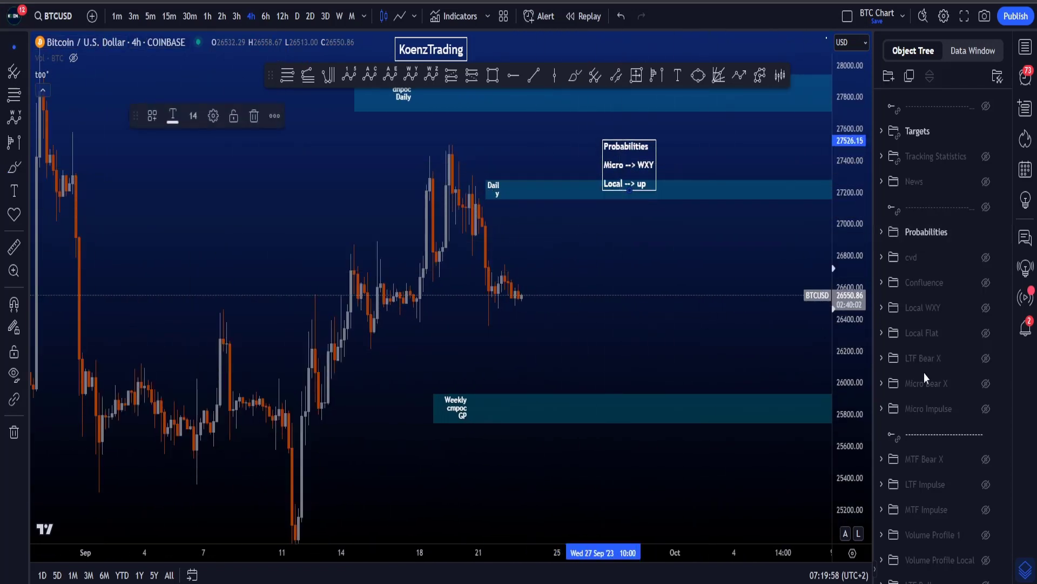
# Step: Show the Micro Bear X group, then brush and undo strokes tracing the decline and the projected path through X to Y
pyautogui.click(986, 383)
pyautogui.scroll(2, 595, 370)
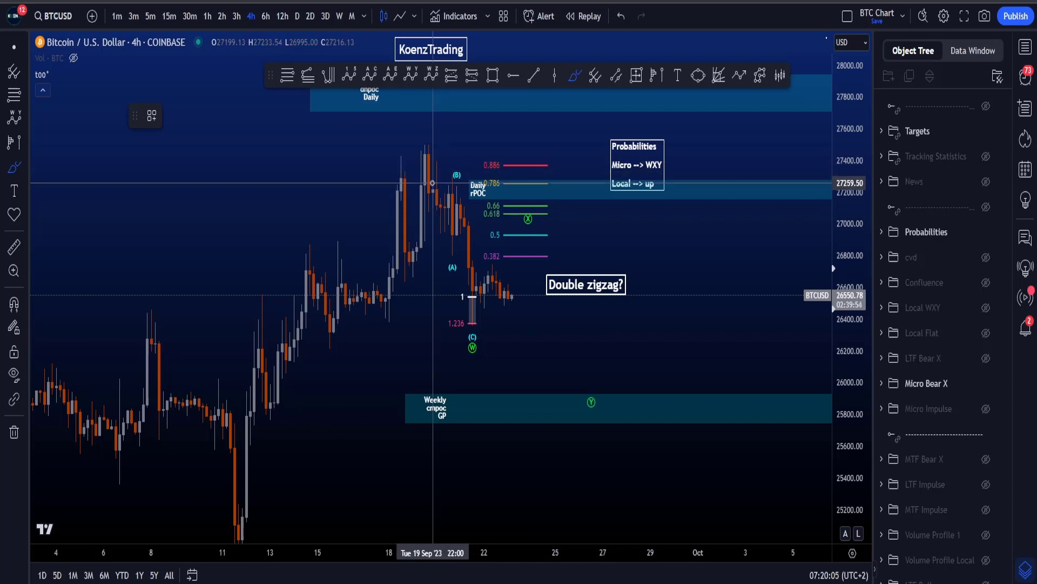
pyautogui.moveTo(429, 156)
pyautogui.mouseDown()
pyautogui.moveTo(470, 205)
pyautogui.moveTo(465, 298)
pyautogui.moveTo(528, 276)
pyautogui.moveTo(517, 283)
pyautogui.moveTo(513, 209)
pyautogui.mouseUp()
pyautogui.hotkey('ctrl', 'z')
pyautogui.moveTo(489, 324)
pyautogui.mouseDown()
pyautogui.moveTo(535, 254)
pyautogui.moveTo(591, 447)
pyautogui.mouseUp()
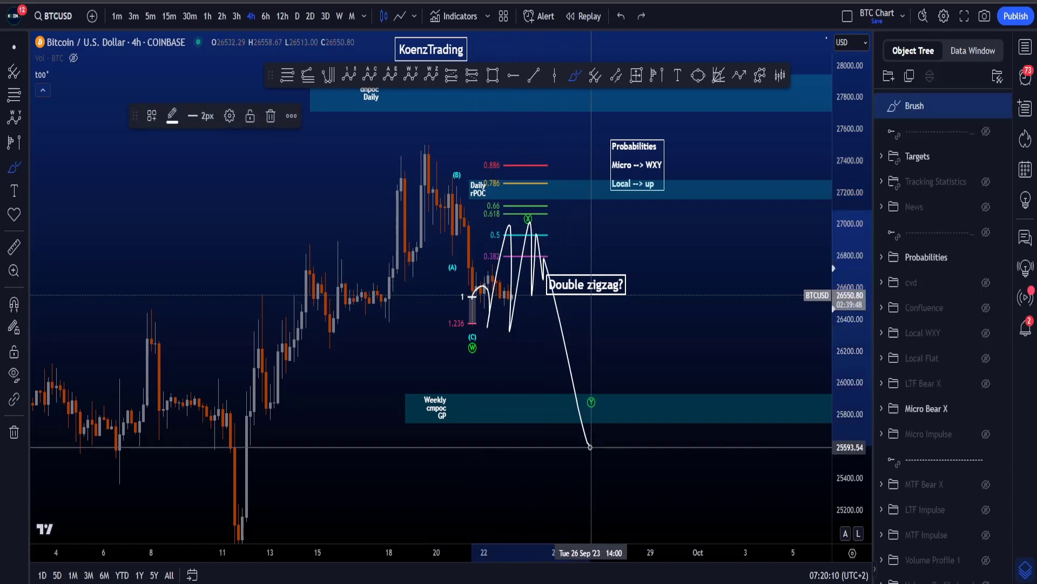
pyautogui.hotkey('ctrl', 'z')
# Step: Circle the Weekly cmpoc GP zone around the Y target twice with the brush, undoing each stroke
pyautogui.moveTo(618, 399)
pyautogui.mouseDown()
pyautogui.moveTo(520, 444)
pyautogui.moveTo(549, 382)
pyautogui.moveTo(487, 413)
pyautogui.moveTo(615, 395)
pyautogui.moveTo(557, 433)
pyautogui.mouseUp()
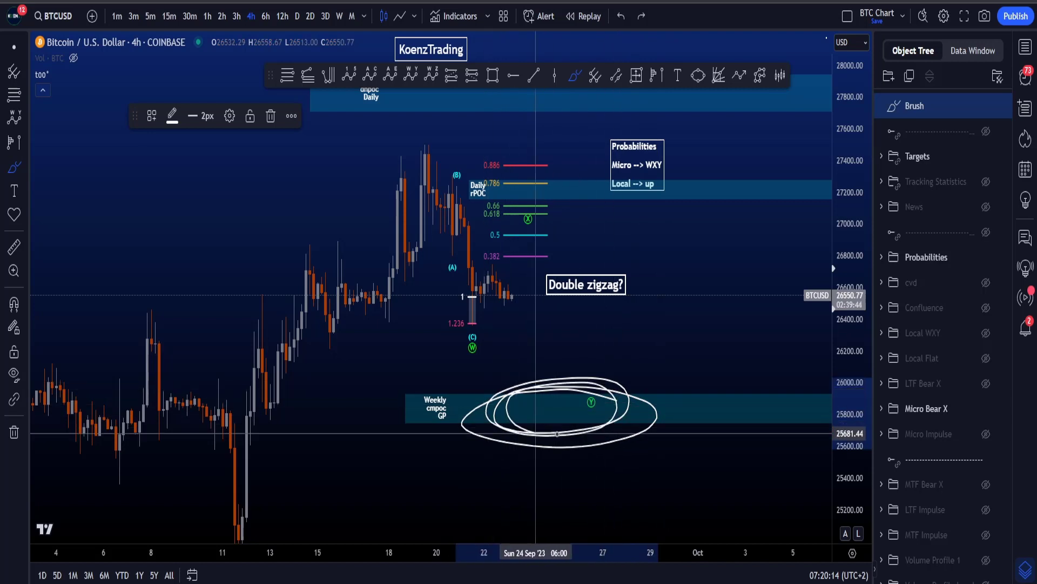
pyautogui.hotkey('ctrl', 'z')
pyautogui.moveTo(599, 398)
pyautogui.mouseDown()
pyautogui.moveTo(498, 387)
pyautogui.moveTo(594, 401)
pyautogui.moveTo(512, 407)
pyautogui.moveTo(538, 432)
pyautogui.mouseUp()
pyautogui.hotkey('ctrl', 'z')
pyautogui.scroll(1, 544, 368)
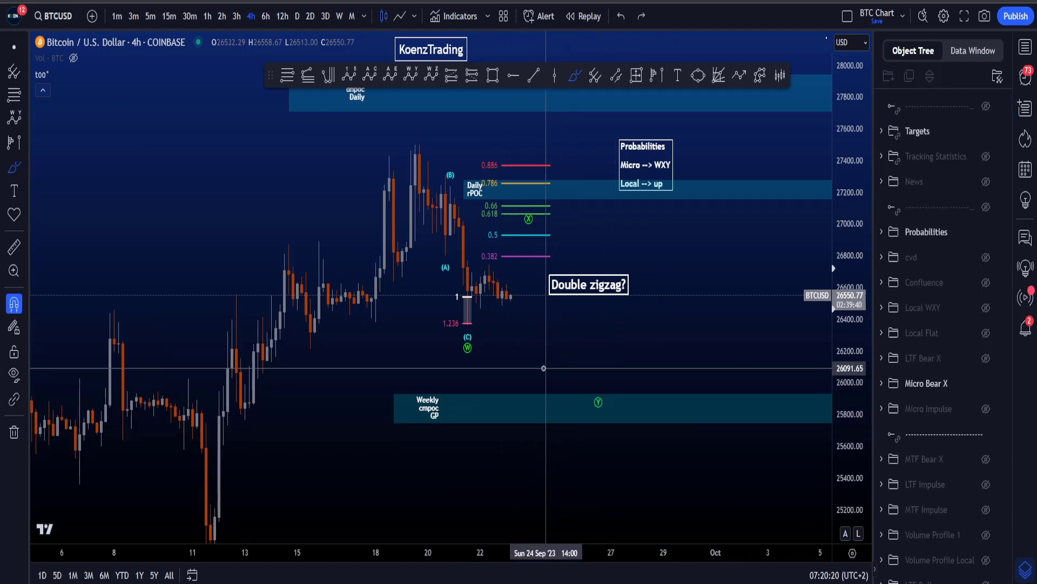
# Step: Show the Local Flat group instead of Micro Bear X and set the chart to the 15-minute timeframe
pyautogui.click(984, 384)
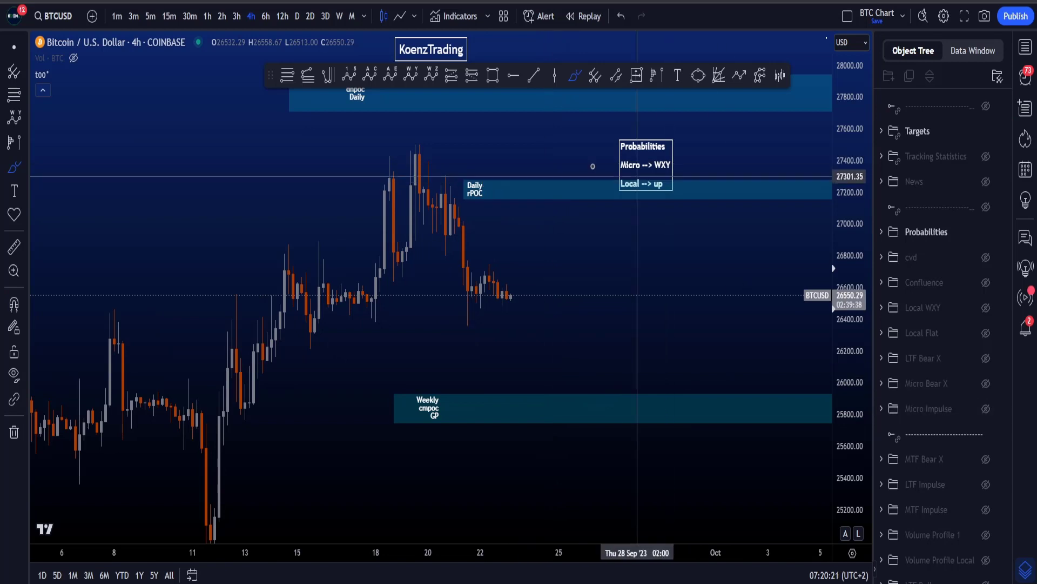
pyautogui.click(168, 18)
pyautogui.click(845, 533)
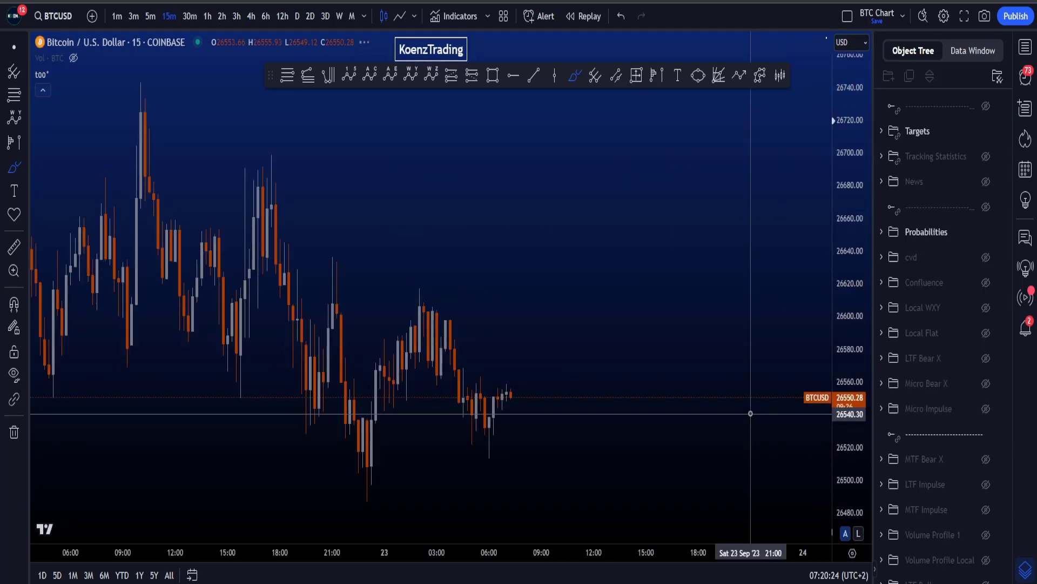
pyautogui.moveTo(854, 316); pyautogui.dragTo(852, 373)
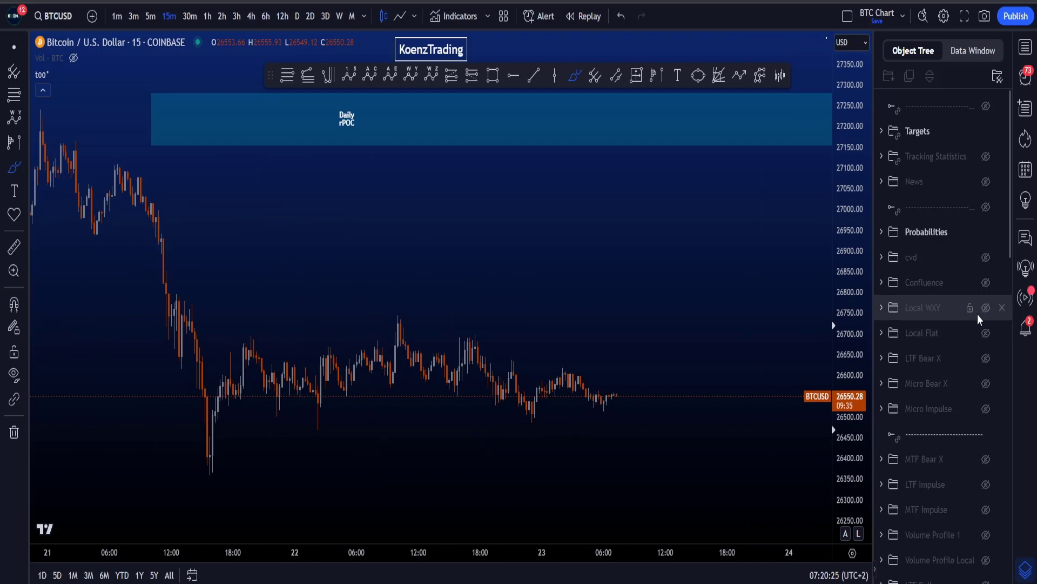
pyautogui.click(986, 333)
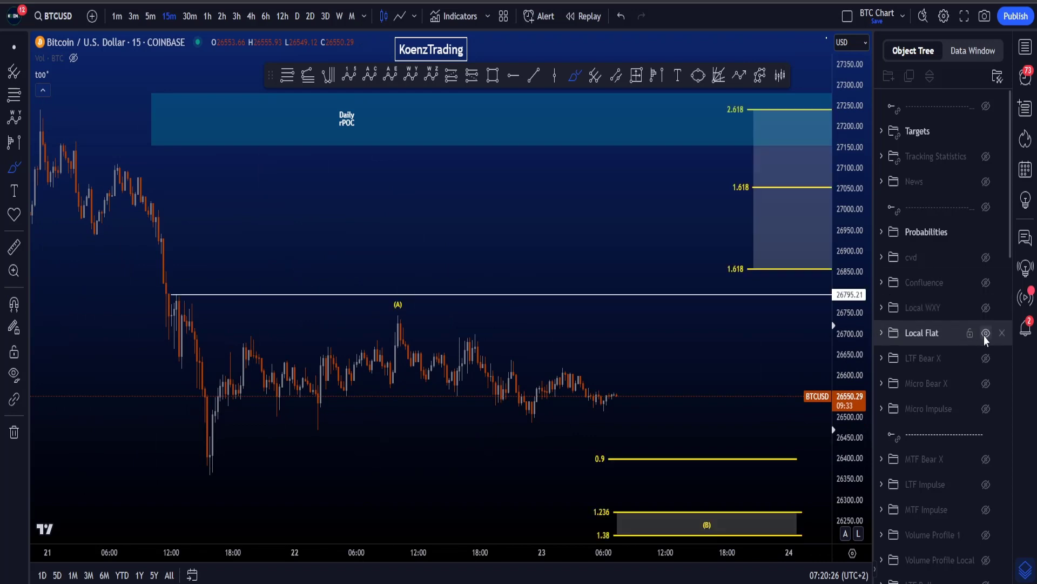
# Step: Brush the Local Flat path from the current price down into the (B) box and up to (C), then undo it
pyautogui.click(10, 48)
pyautogui.moveTo(748, 424); pyautogui.dragTo(595, 409)
pyautogui.scroll(-4, 611, 406)
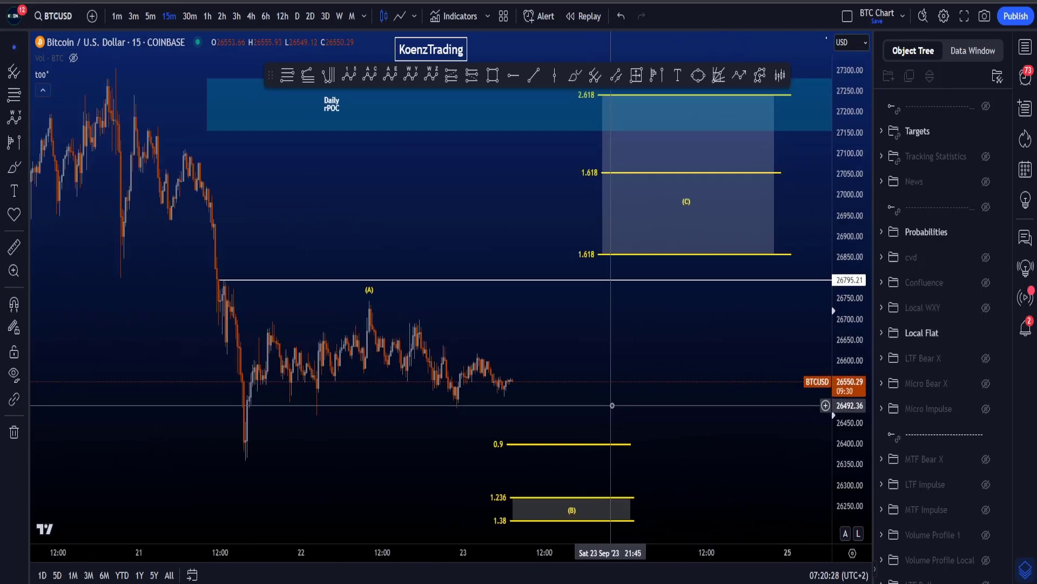
pyautogui.moveTo(848, 349); pyautogui.dragTo(848, 406)
pyautogui.click(572, 78)
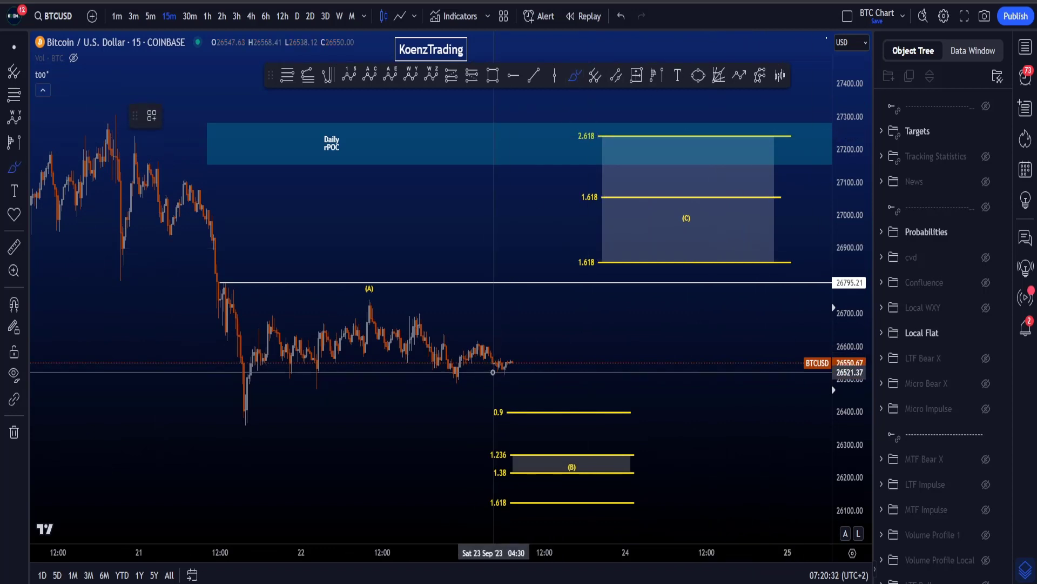
pyautogui.moveTo(493, 365)
pyautogui.mouseDown()
pyautogui.moveTo(519, 390)
pyautogui.moveTo(547, 464)
pyautogui.moveTo(595, 402)
pyautogui.moveTo(685, 216)
pyautogui.mouseUp()
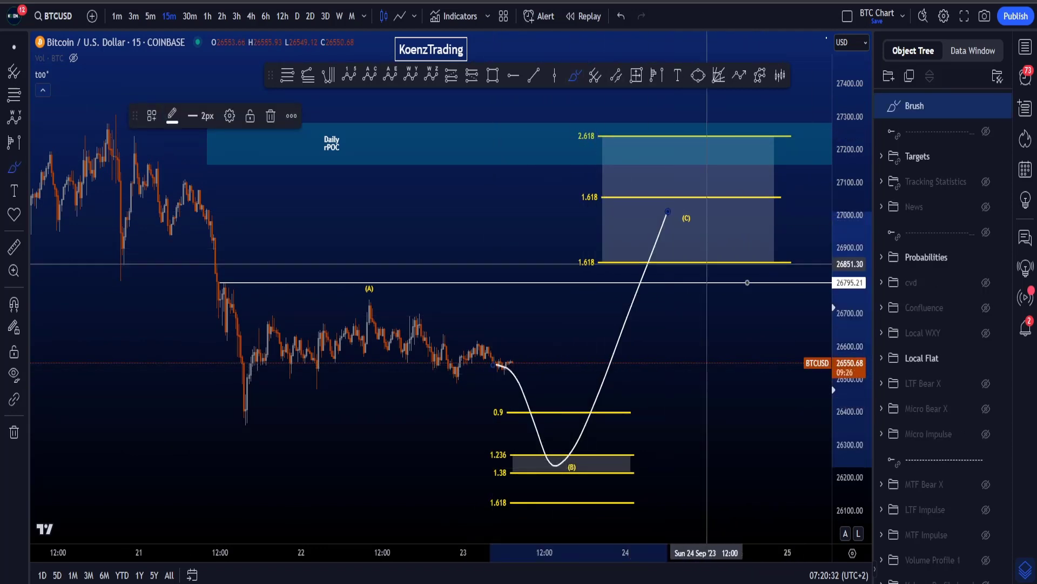
pyautogui.hotkey('ctrl', 'z')
# Step: Show Local WXY instead of Local Flat, then brush a path dipping to the (X) levels and rising into the target box, and undo it
pyautogui.click(986, 333)
pyautogui.click(986, 308)
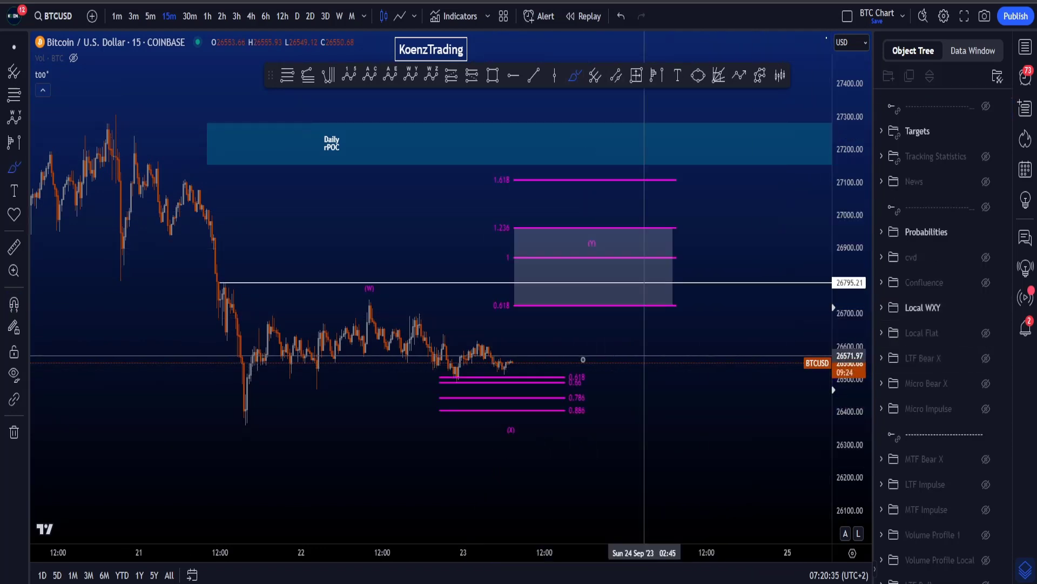
pyautogui.moveTo(466, 354)
pyautogui.mouseDown()
pyautogui.moveTo(524, 386)
pyautogui.moveTo(627, 217)
pyautogui.mouseUp()
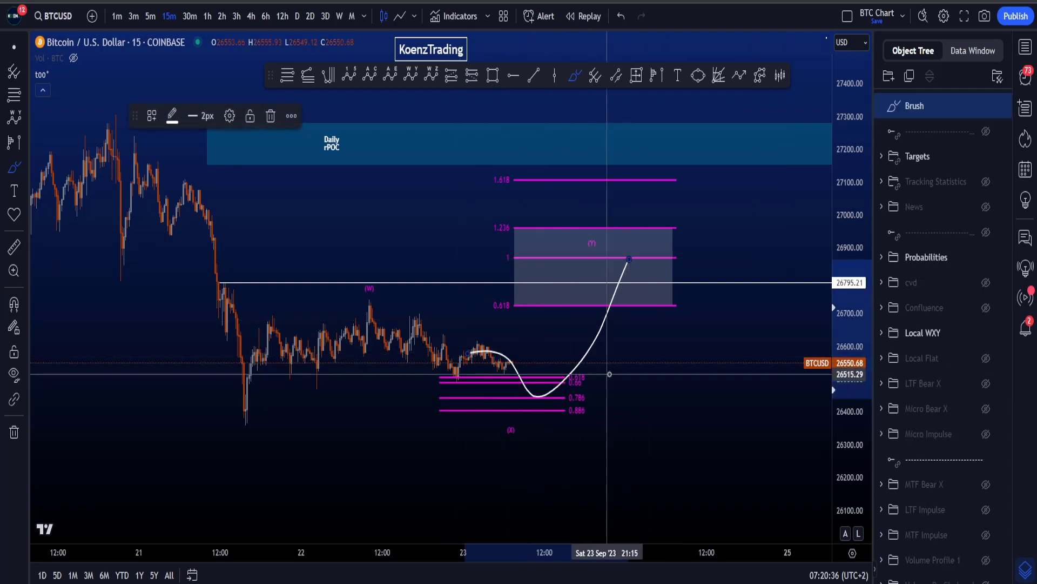
pyautogui.hotkey('ctrl', 'z')
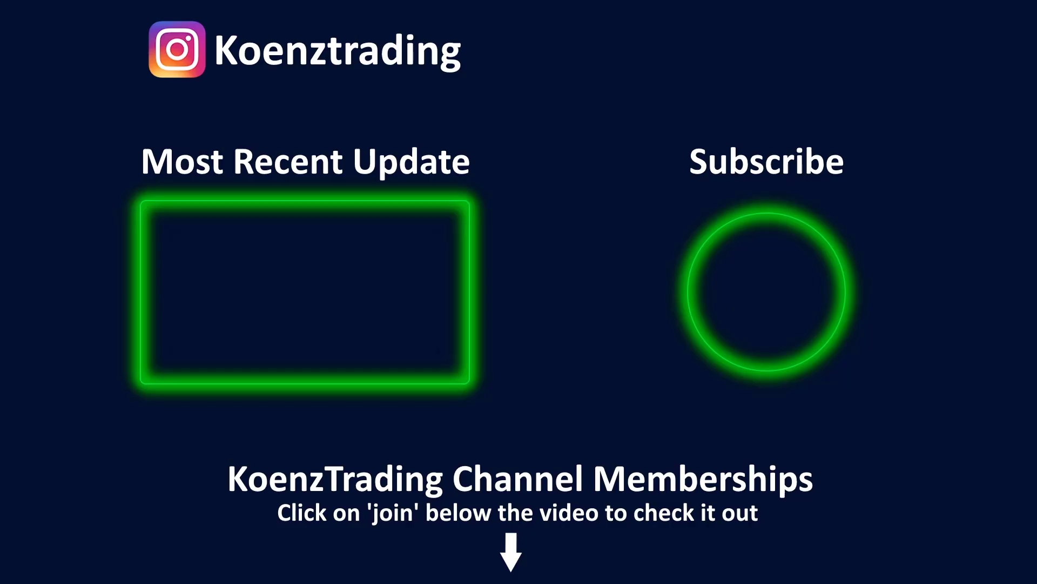